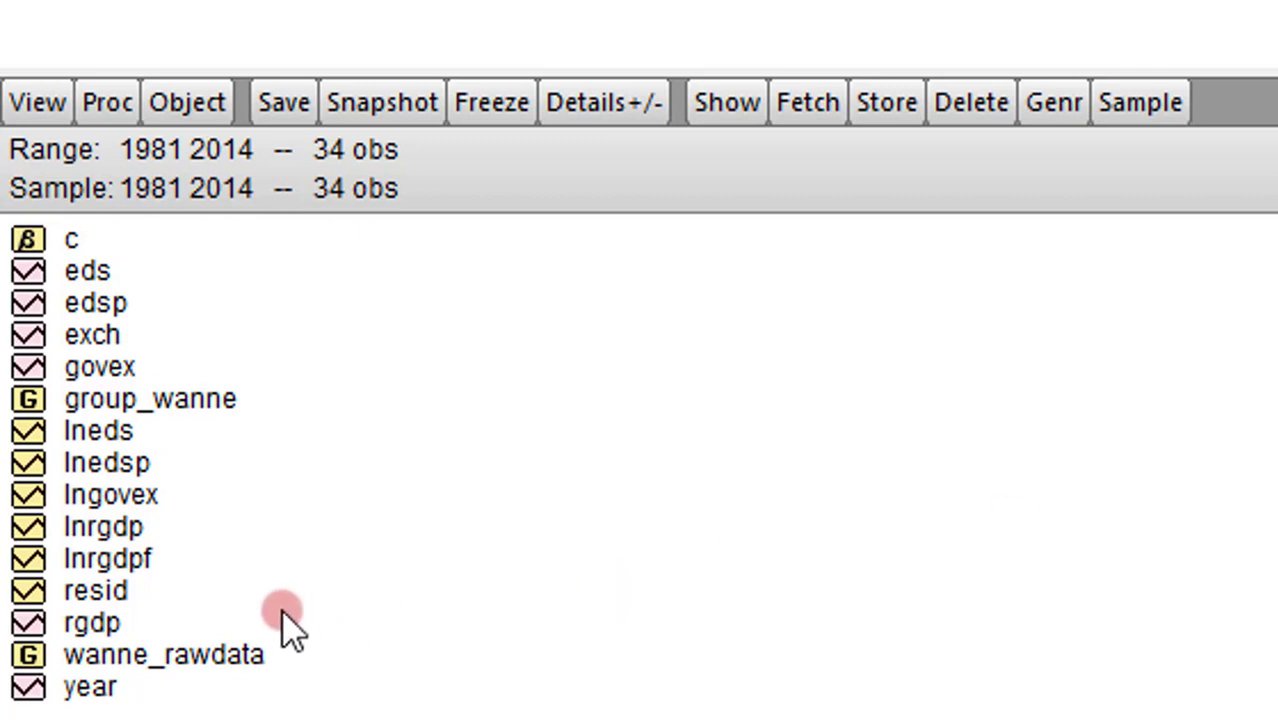
# Step: Open the wanne_rawdata group to show the RGDP, EDS, EDSP, GOVEX and EXCH yearly values from 1981
pyautogui.doubleClick(181, 656)
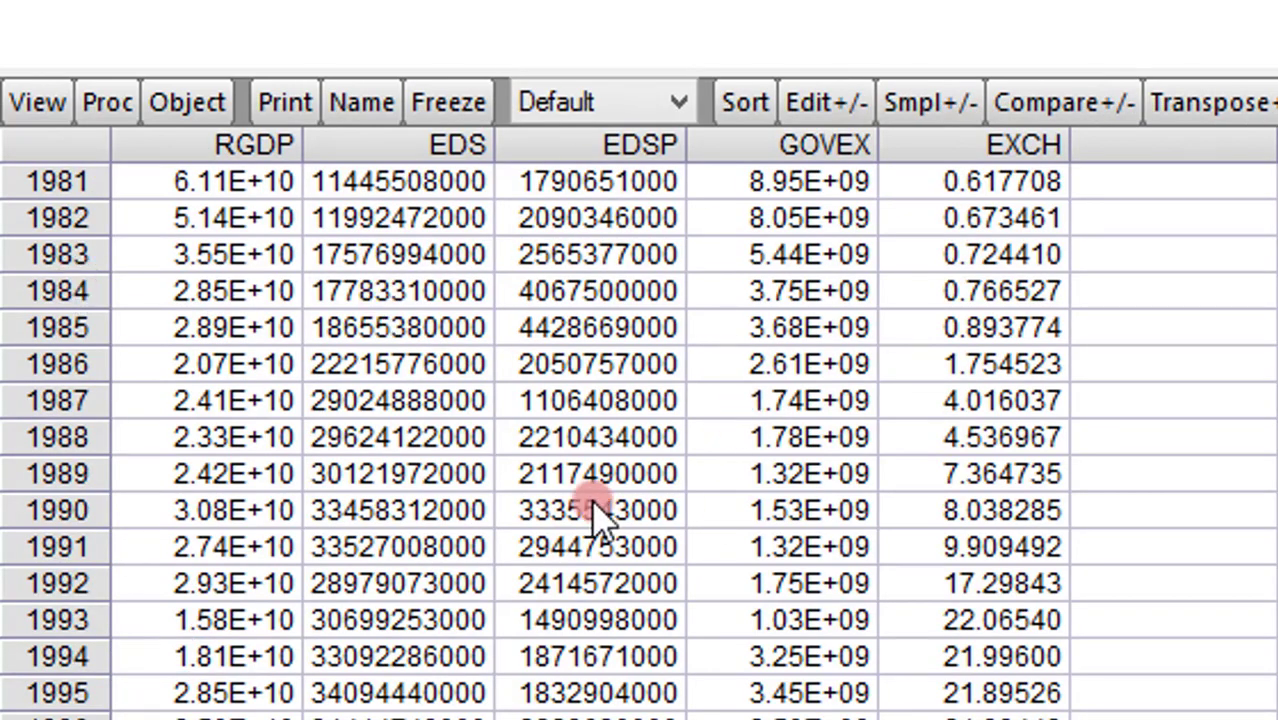
# Step: Set up a covariance analysis with Correlation and Probability checked and Covariance unchecked
pyautogui.click(40, 106)
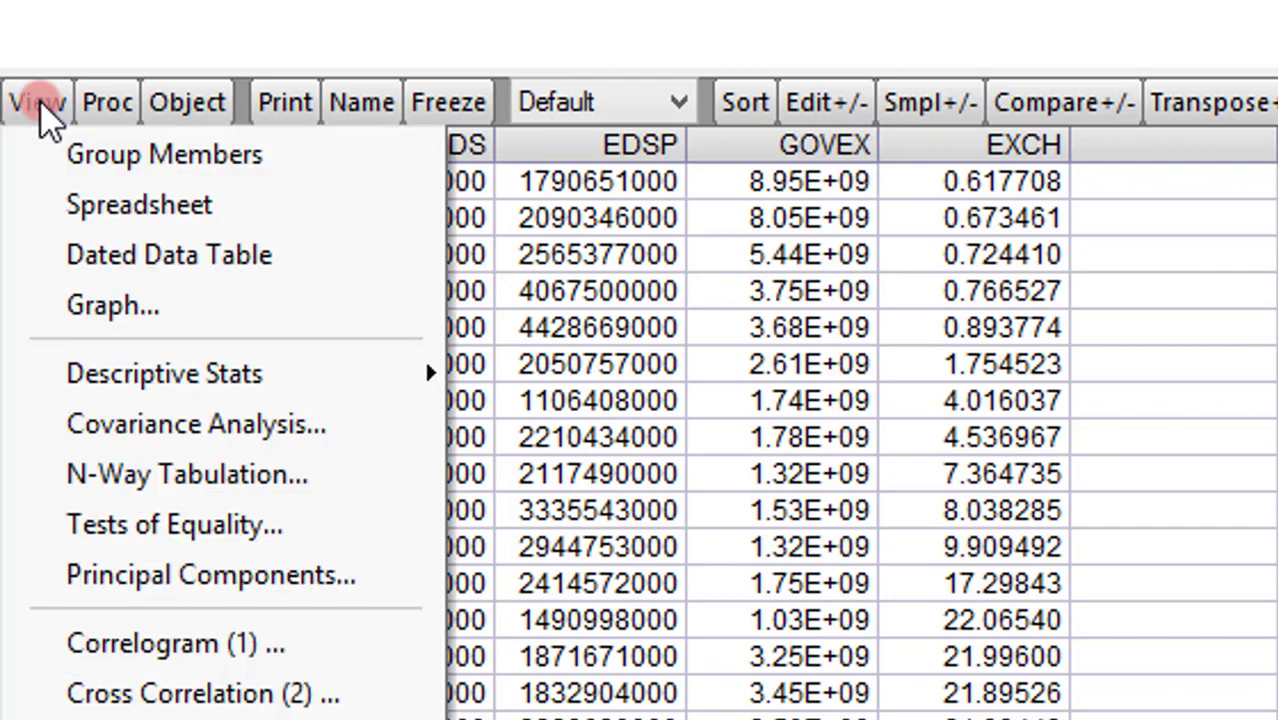
pyautogui.click(199, 426)
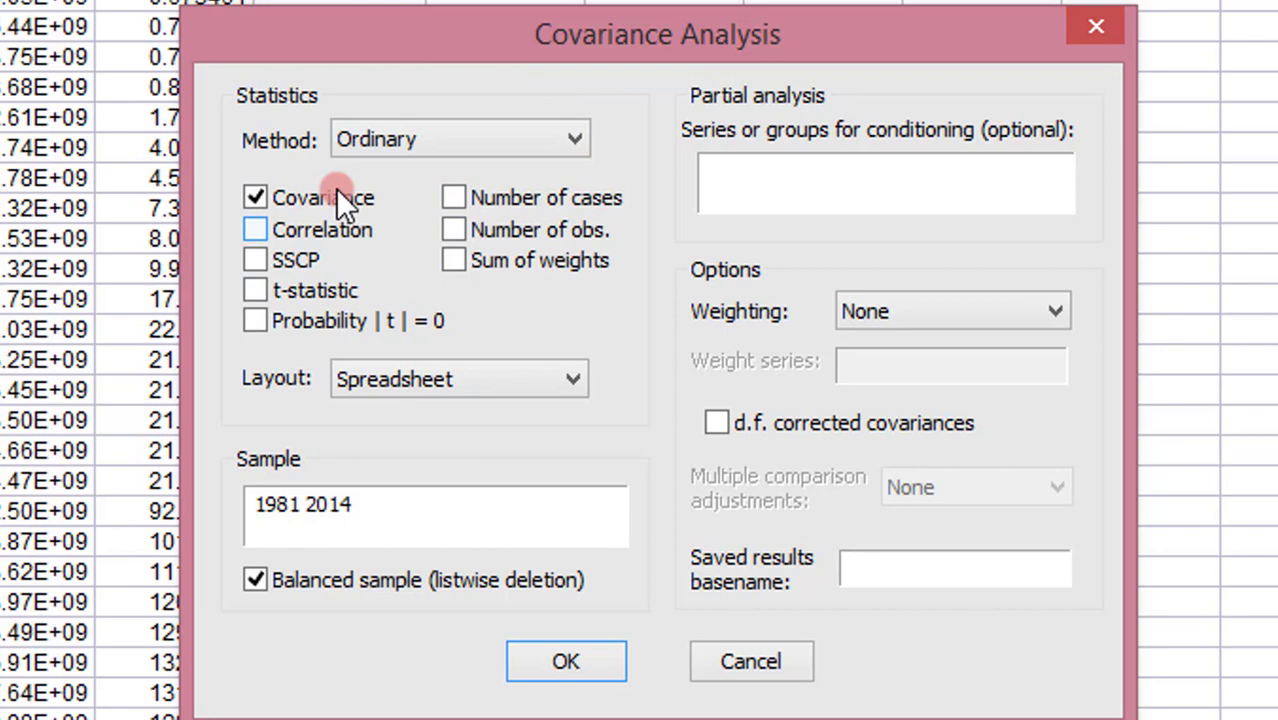
pyautogui.click(255, 231)
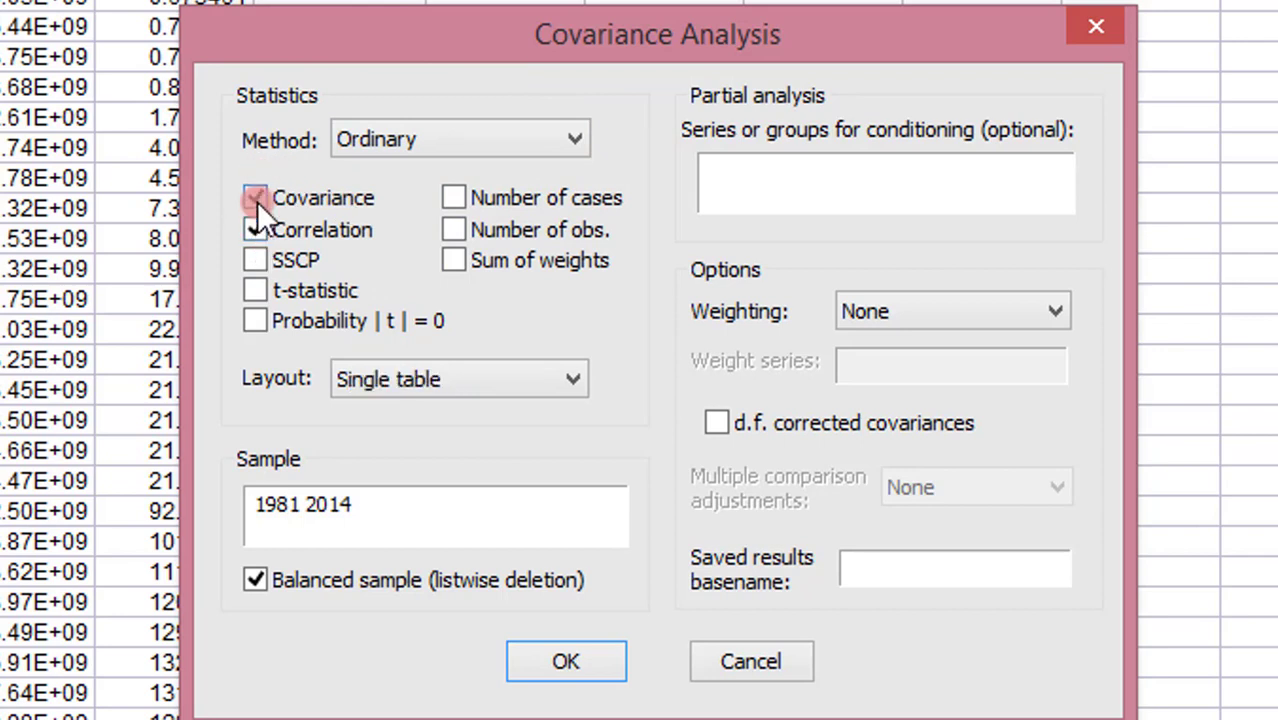
pyautogui.click(256, 198)
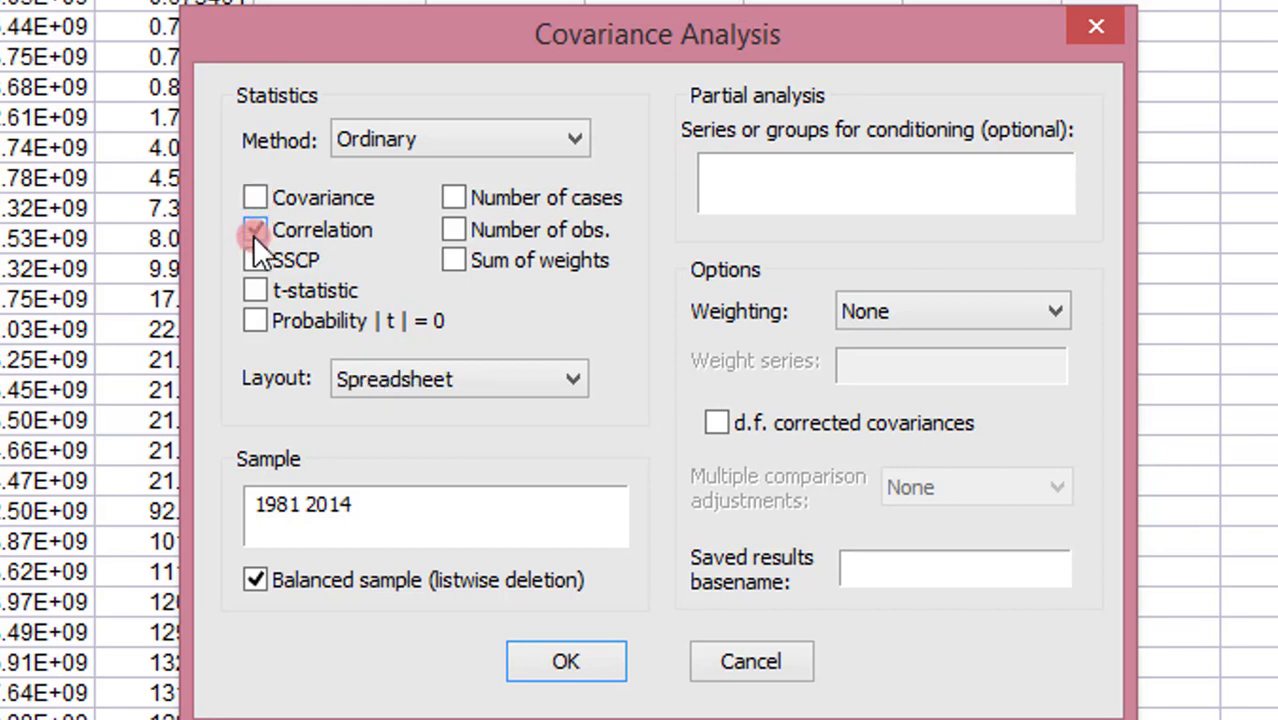
pyautogui.click(257, 323)
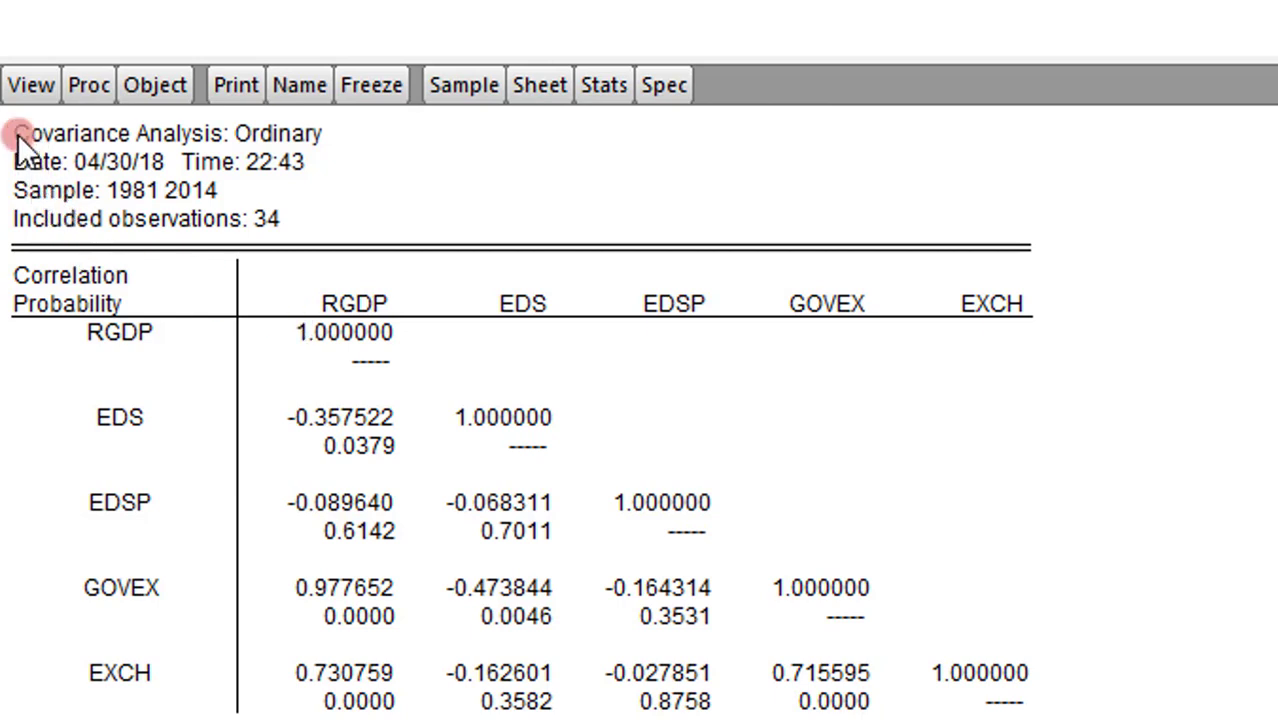
# Step: Copy the entire correlation output table as text, with numbers as displayed
pyautogui.moveTo(16, 137); pyautogui.dragTo(1005, 715)
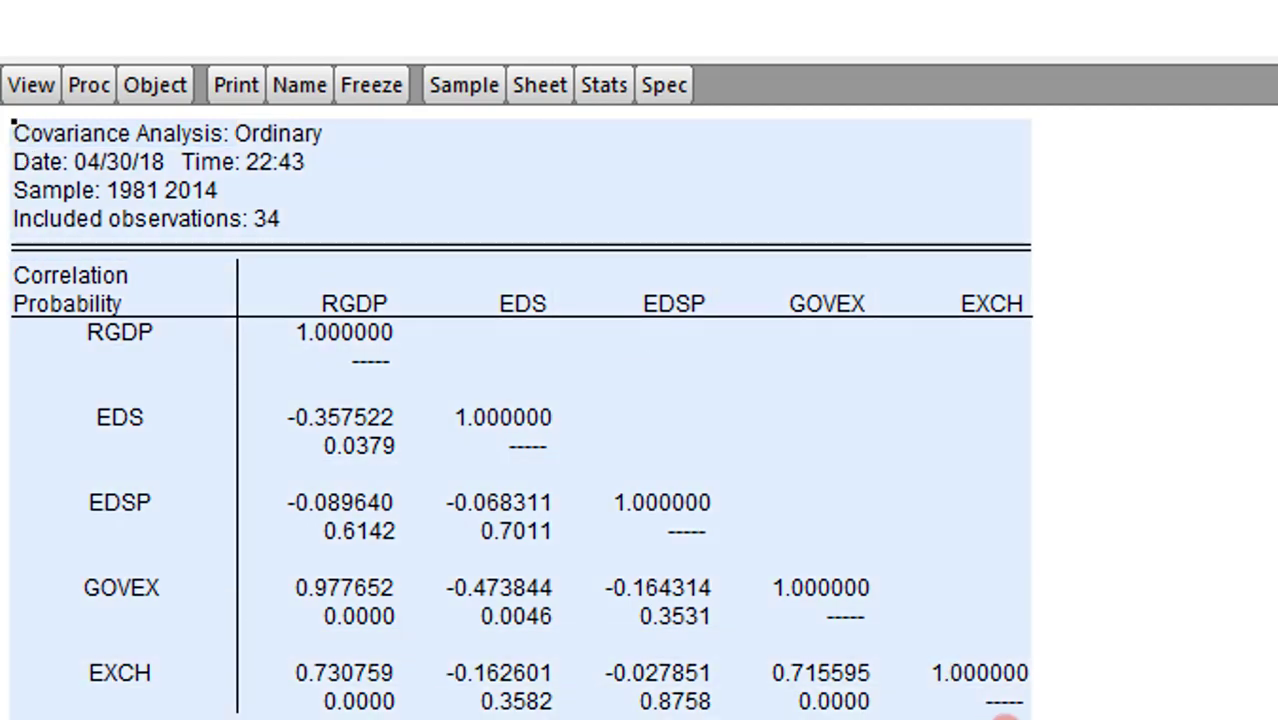
pyautogui.hotkey('ctrl', 'c')
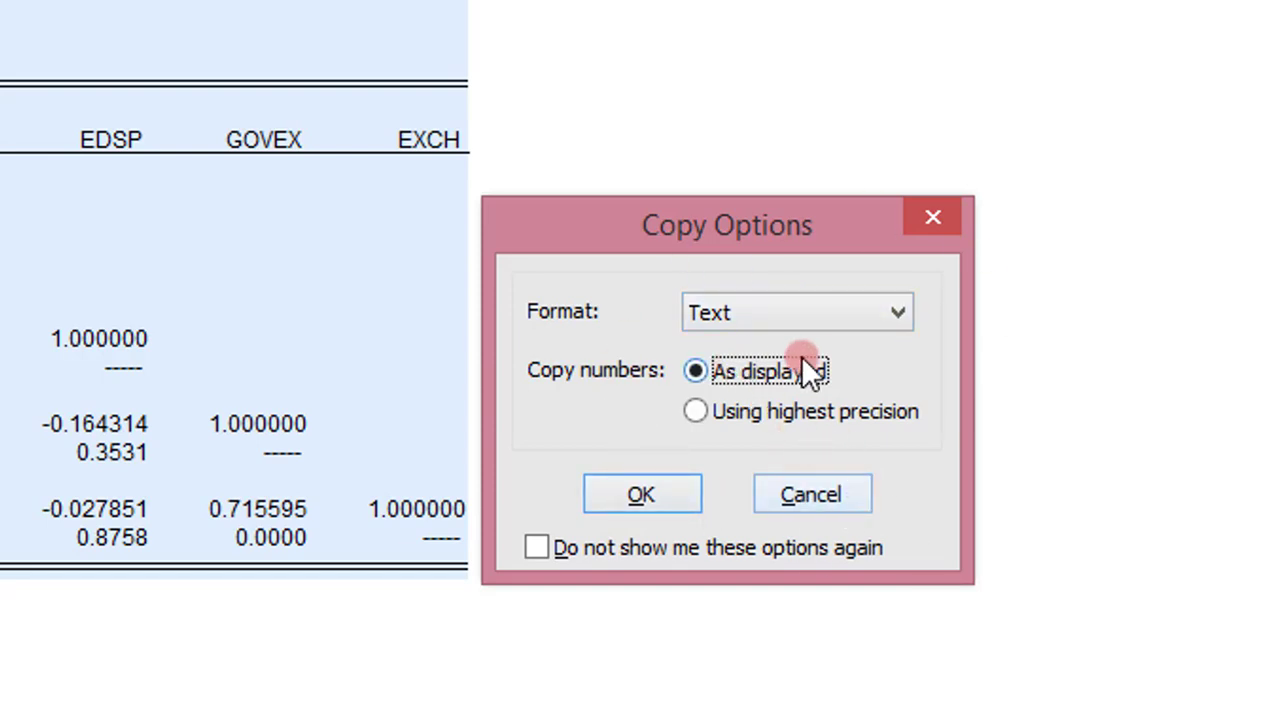
pyautogui.click(642, 494)
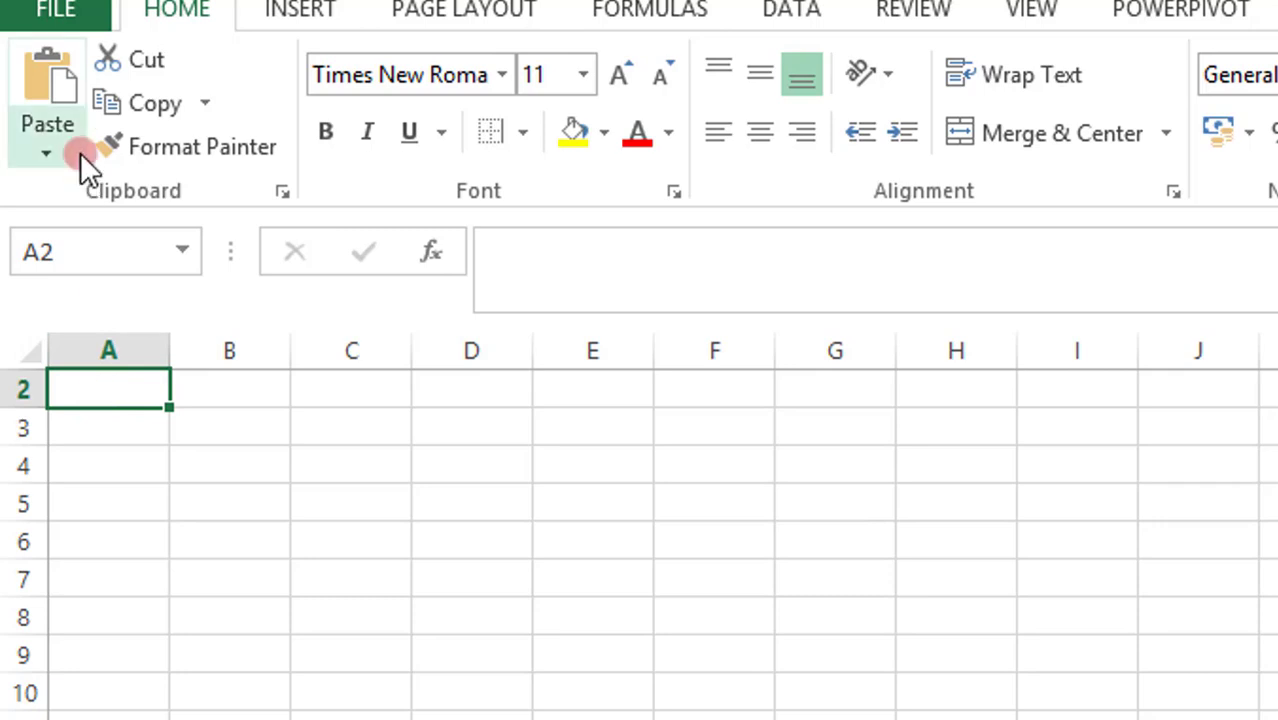
# Step: Paste the EViews output into the blank Excel sheet as Unicode Text
pyautogui.click(41, 163)
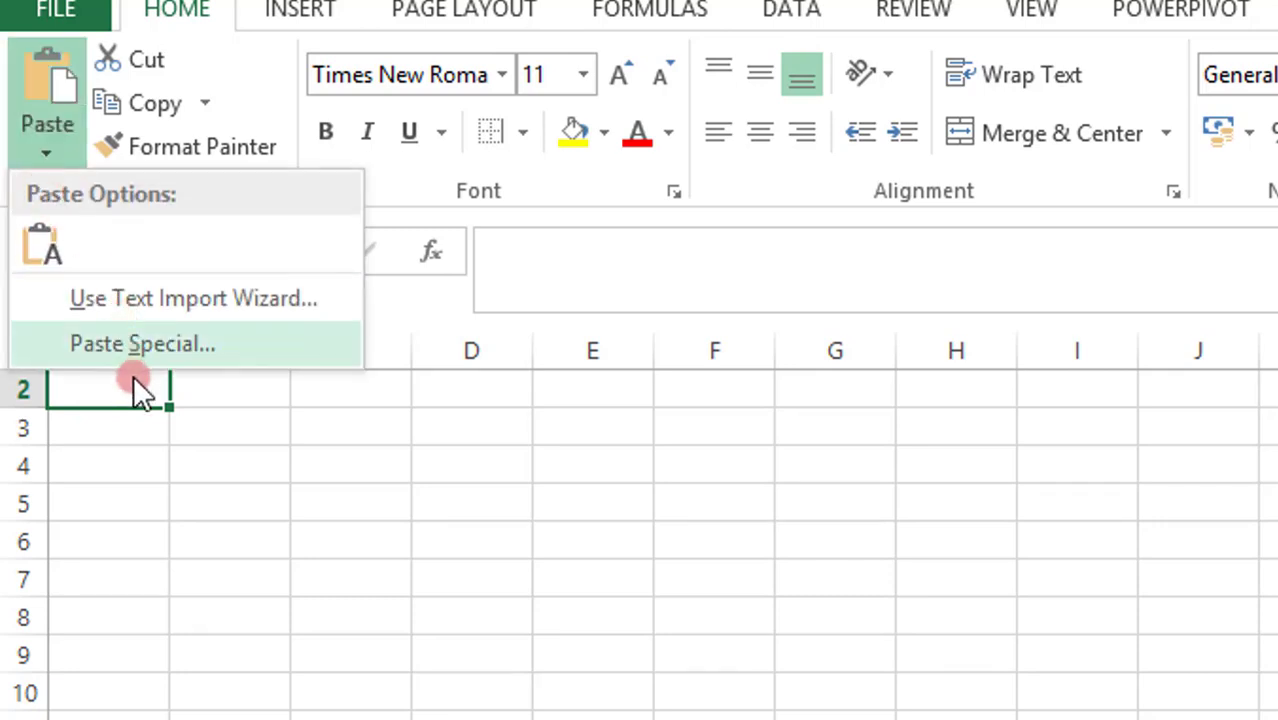
pyautogui.click(140, 346)
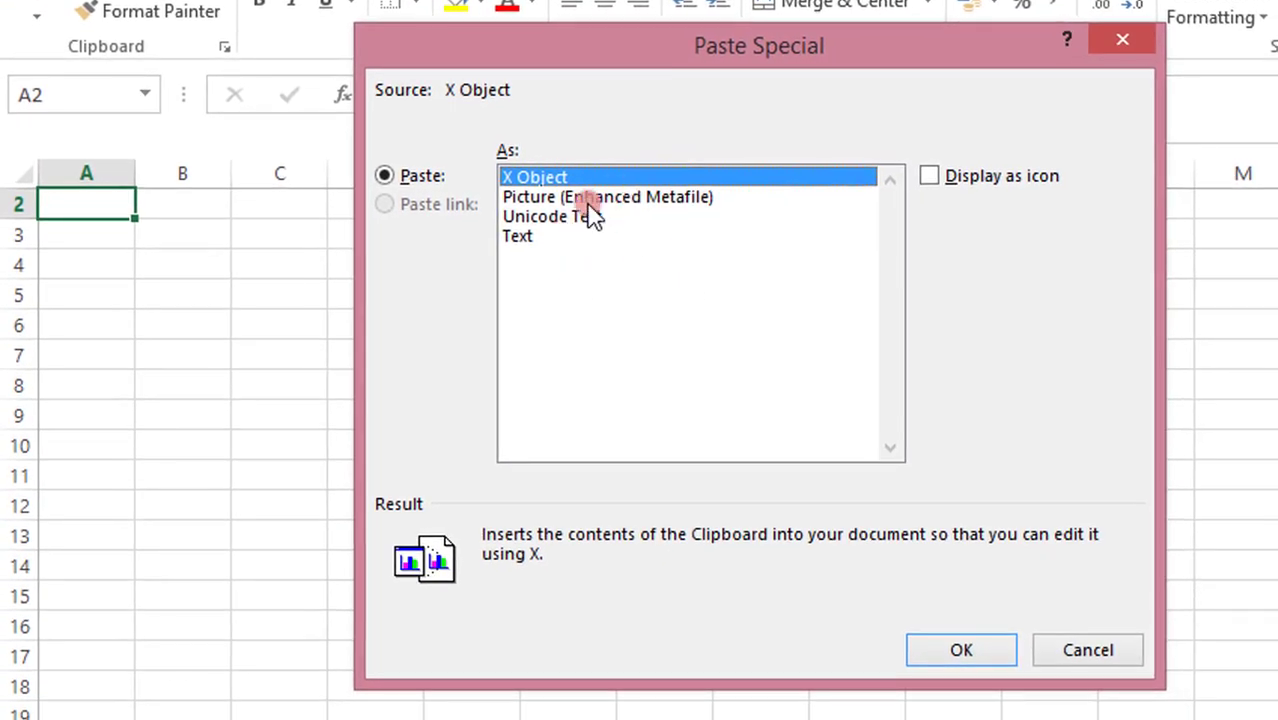
pyautogui.click(577, 217)
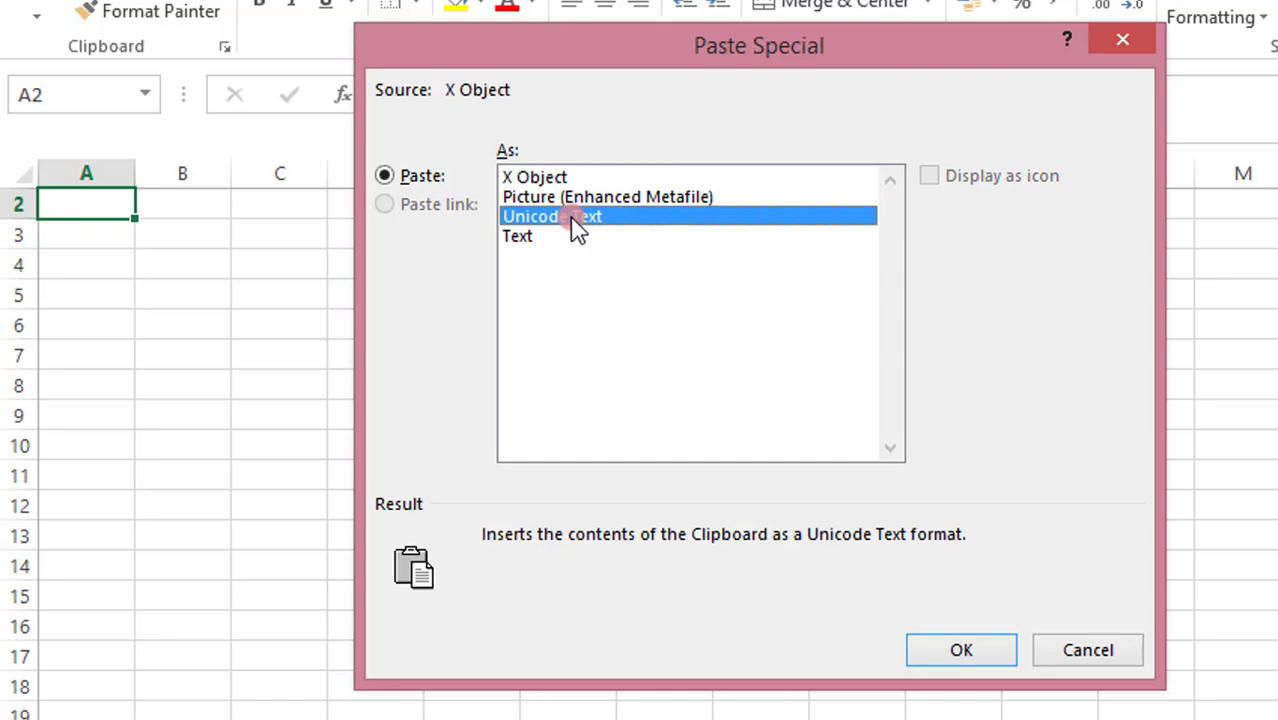
pyautogui.click(961, 650)
pyautogui.click(308, 440)
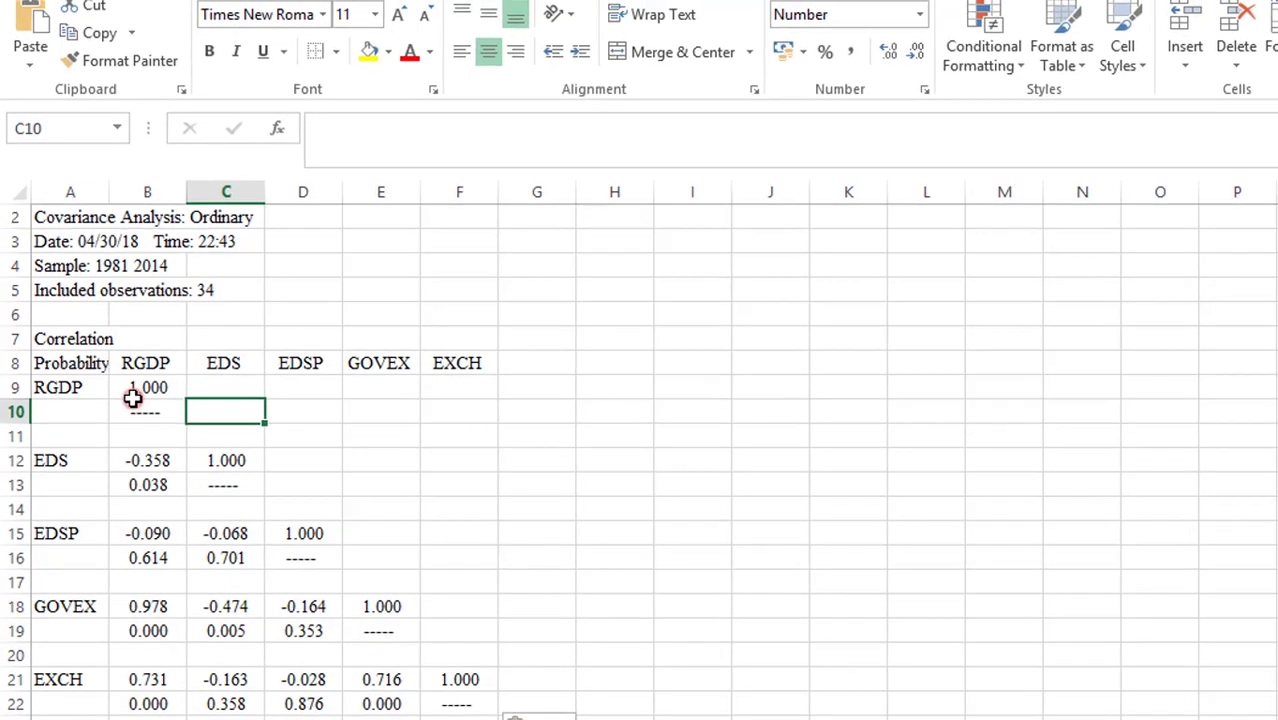
# Step: Inspect the pasted cells from the Probability label in A8 across row 13, including the 0.038 value
pyautogui.click(70, 366)
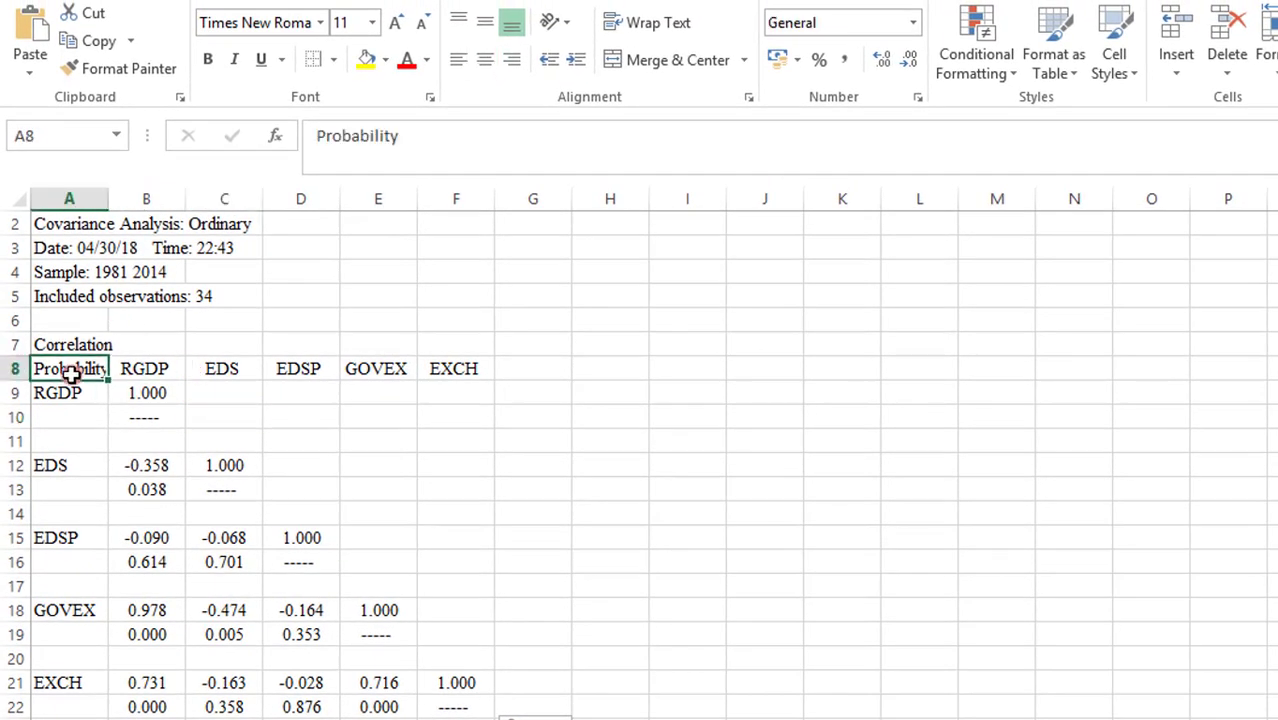
pyautogui.press('Right')
pyautogui.press('Right')
pyautogui.press('Right')
pyautogui.press('Right')
pyautogui.press('Right')
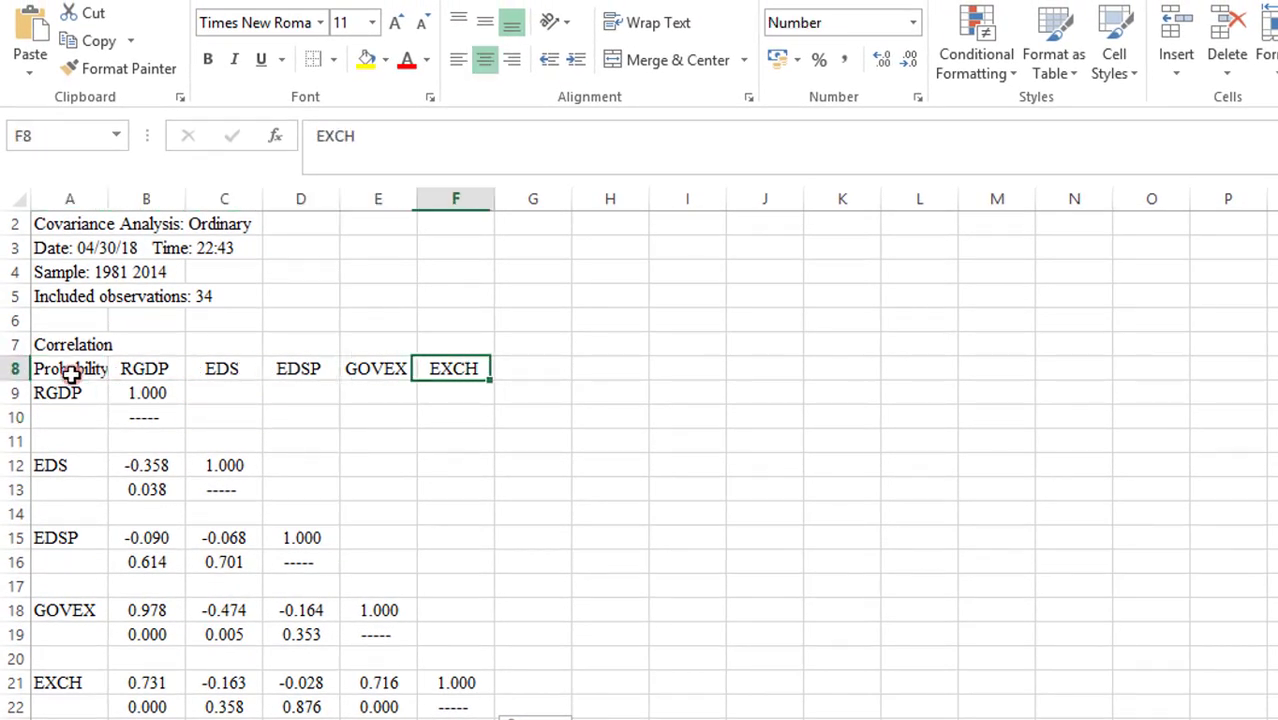
pyautogui.press('Left')
pyautogui.press('Left')
pyautogui.press('Left')
pyautogui.press('Left')
pyautogui.press('Left')
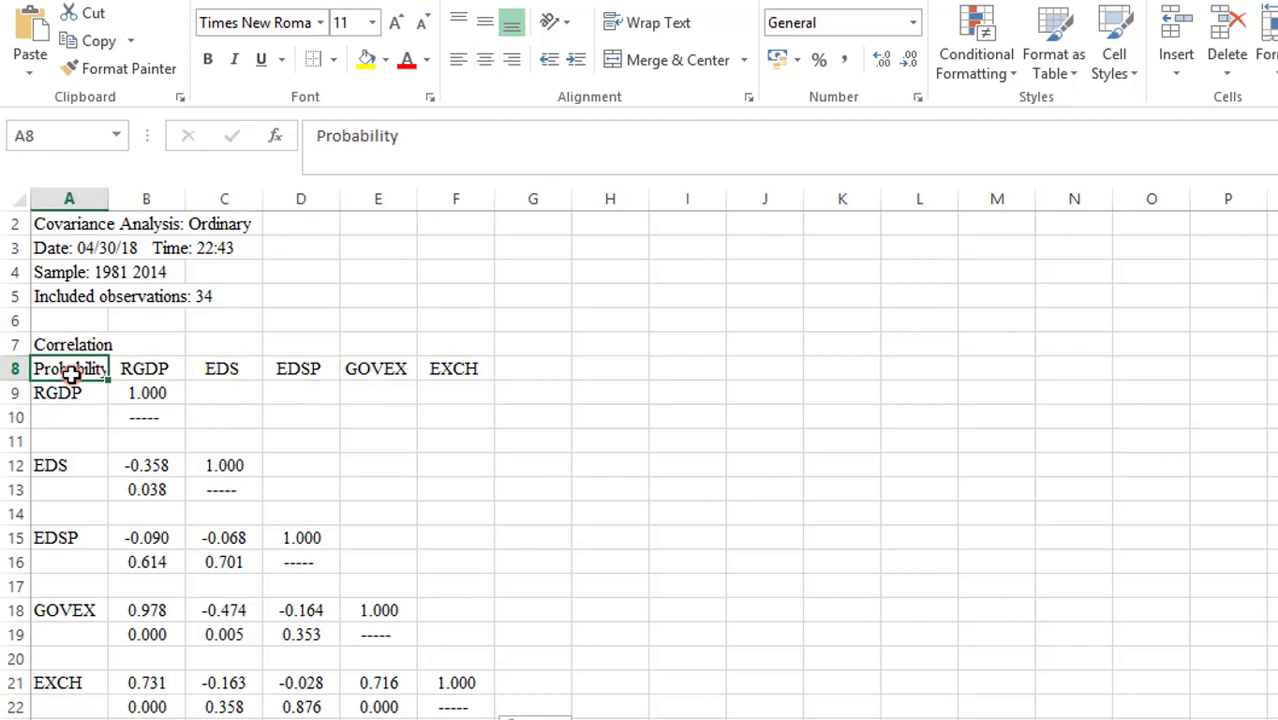
pyautogui.press('Down')
pyautogui.press('Down')
pyautogui.press('Down')
pyautogui.press('Down')
pyautogui.press('Down')
pyautogui.press('Right')
pyautogui.press('Right')
pyautogui.press('Right')
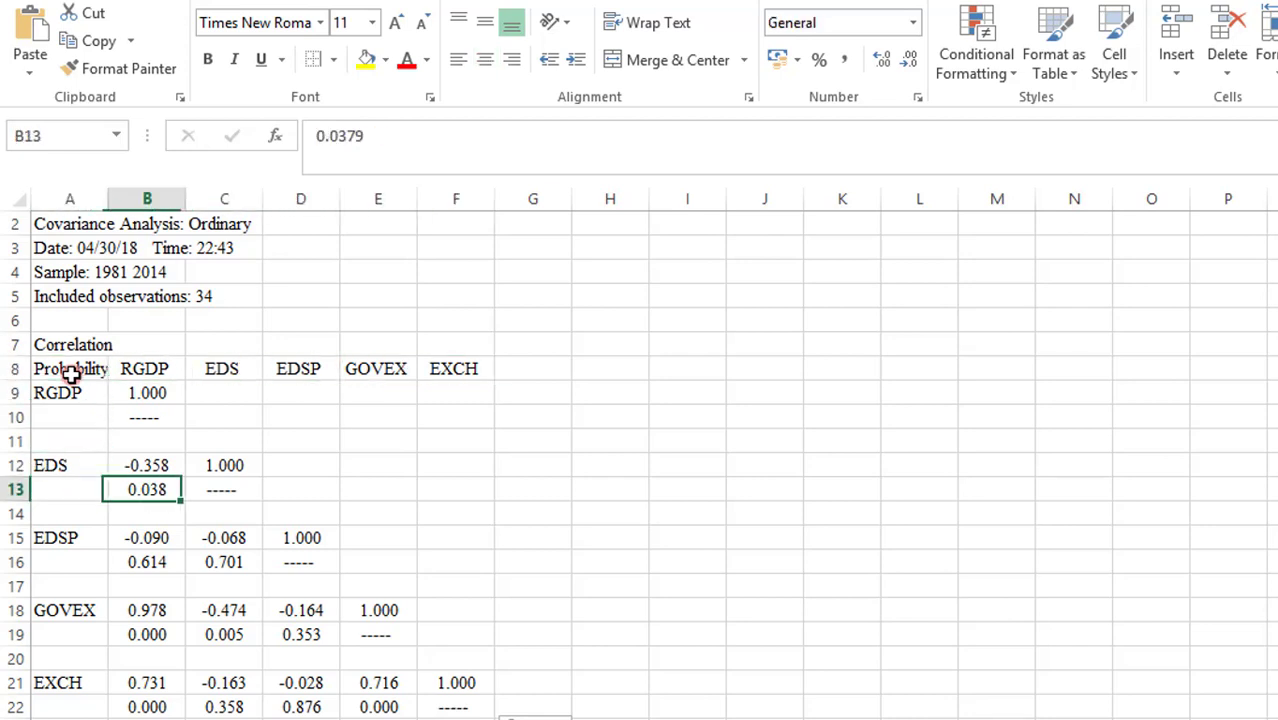
pyautogui.press('Right')
pyautogui.press('Left')
pyautogui.press('Left')
pyautogui.press('Left')
pyautogui.press('Left')
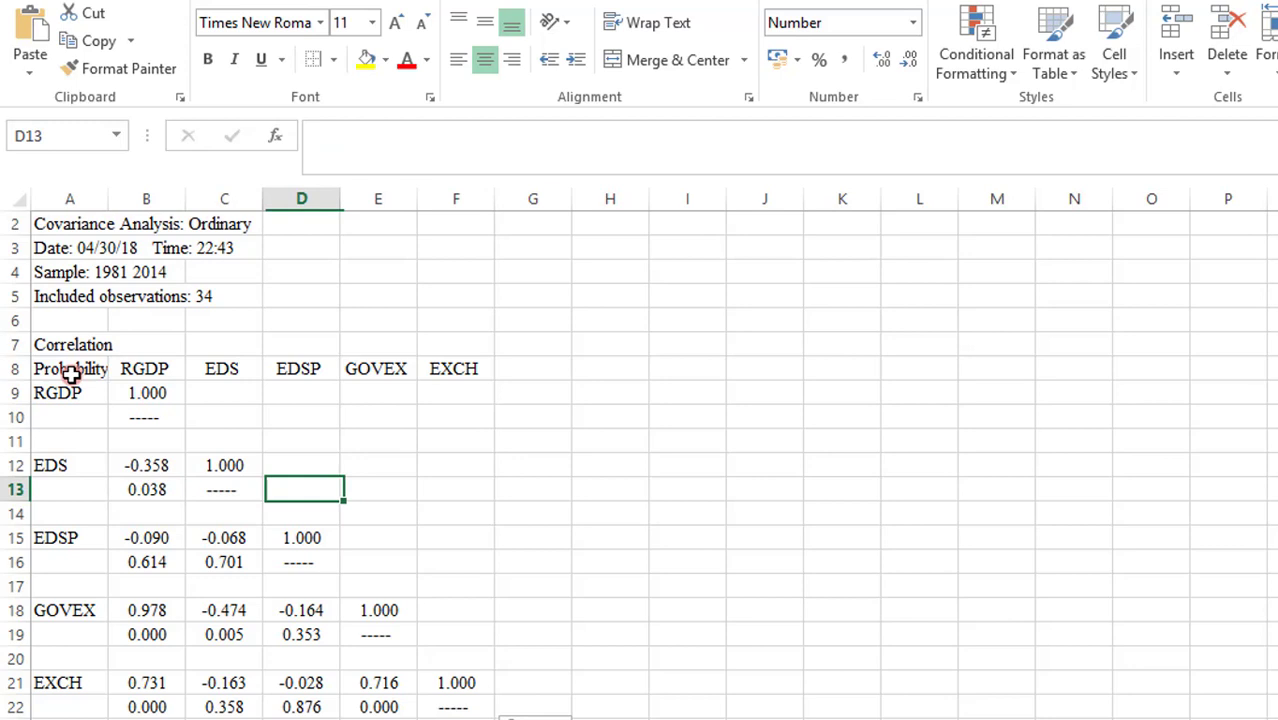
pyautogui.press('Right')
pyautogui.press('Right')
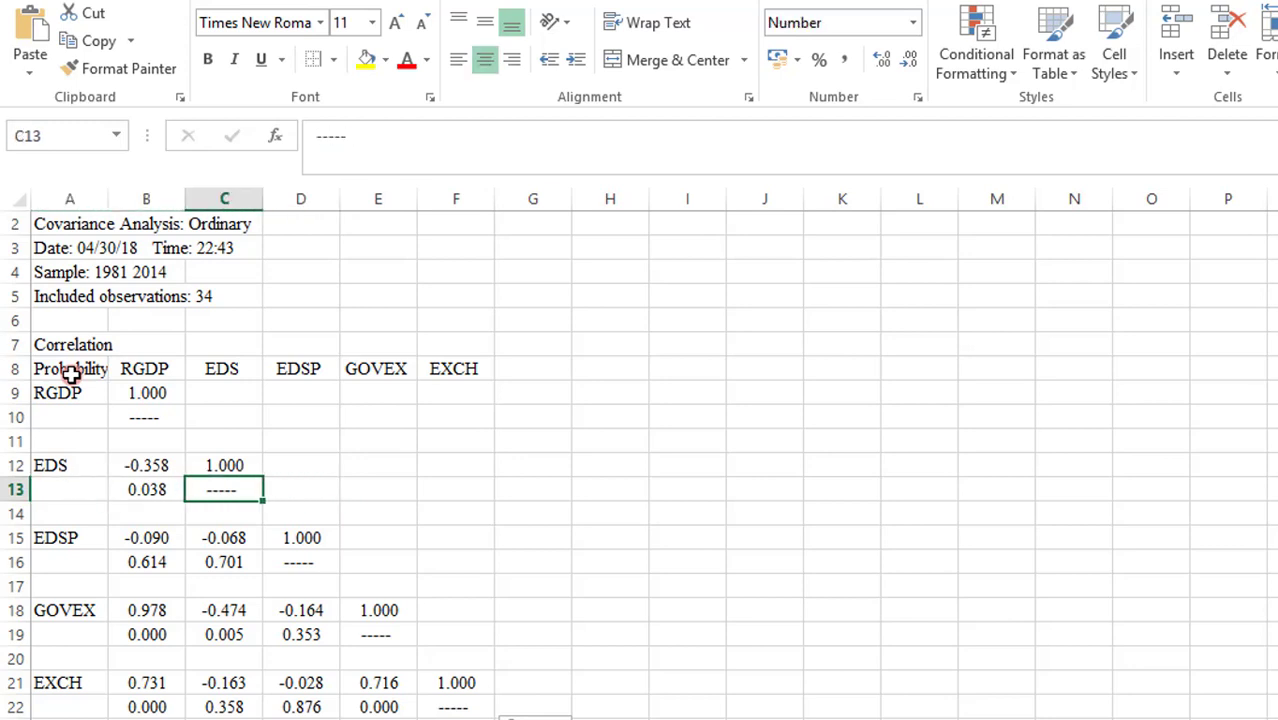
pyautogui.press('Left')
pyautogui.press('Left')
pyautogui.scroll(1, 1102, 420)
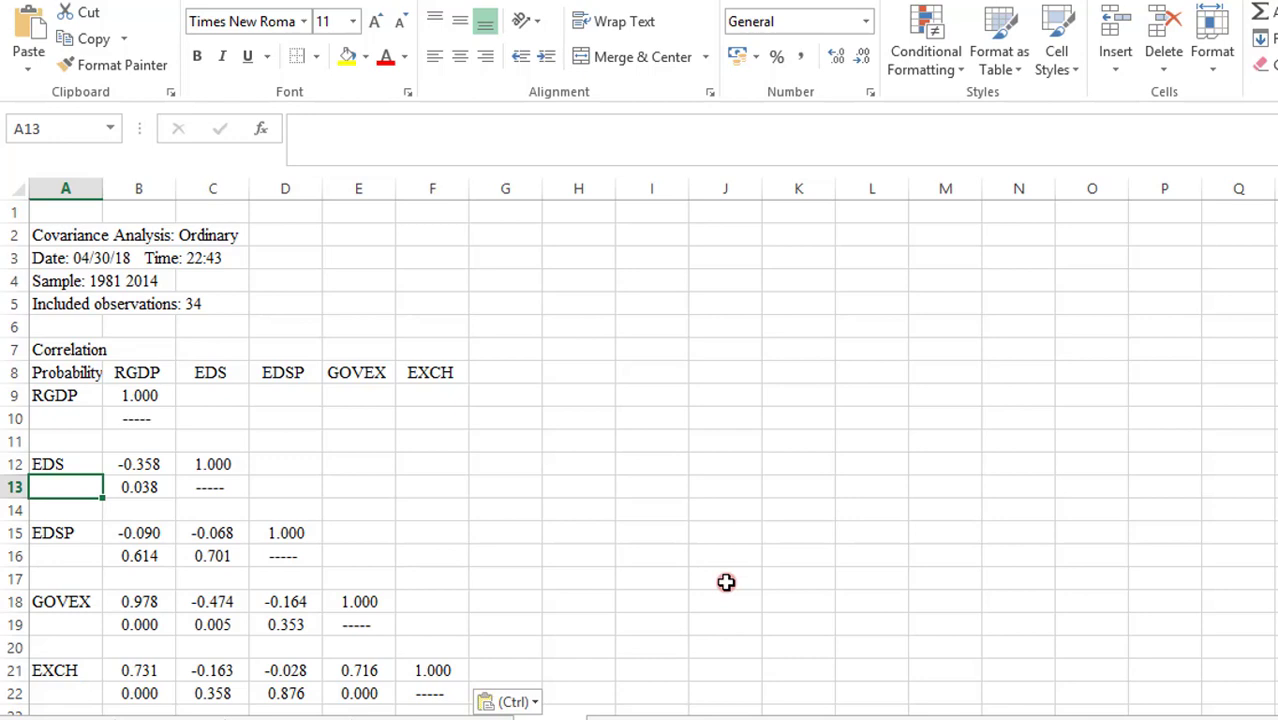
# Step: Select the Covariance Analysis header lines starting at A2:C2 and move them below the table
pyautogui.click(62, 235)
pyautogui.hotkey('shift', 'Right')
pyautogui.hotkey('shift', 'Right')
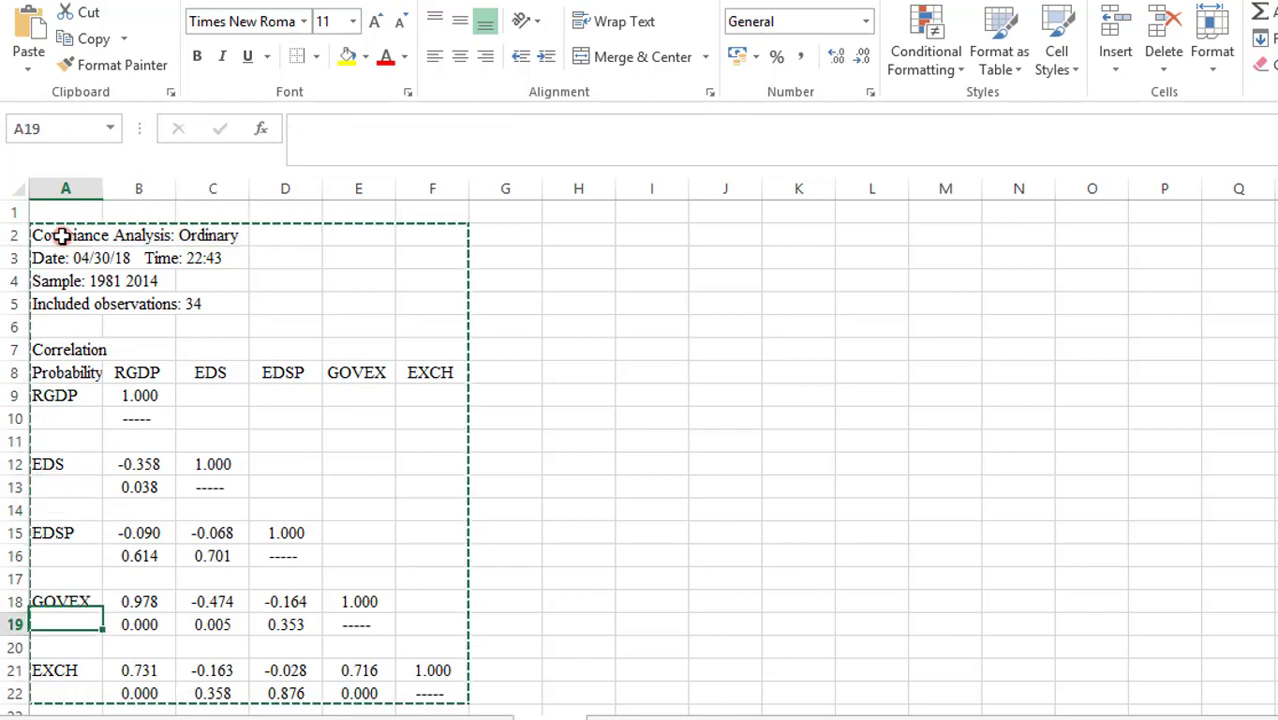
pyautogui.press('Down')
pyautogui.press('Down')
pyautogui.press('Down')
pyautogui.press('Down')
pyautogui.press('Down')
pyautogui.press('Down')
pyautogui.press('Down')
pyautogui.press('Down')
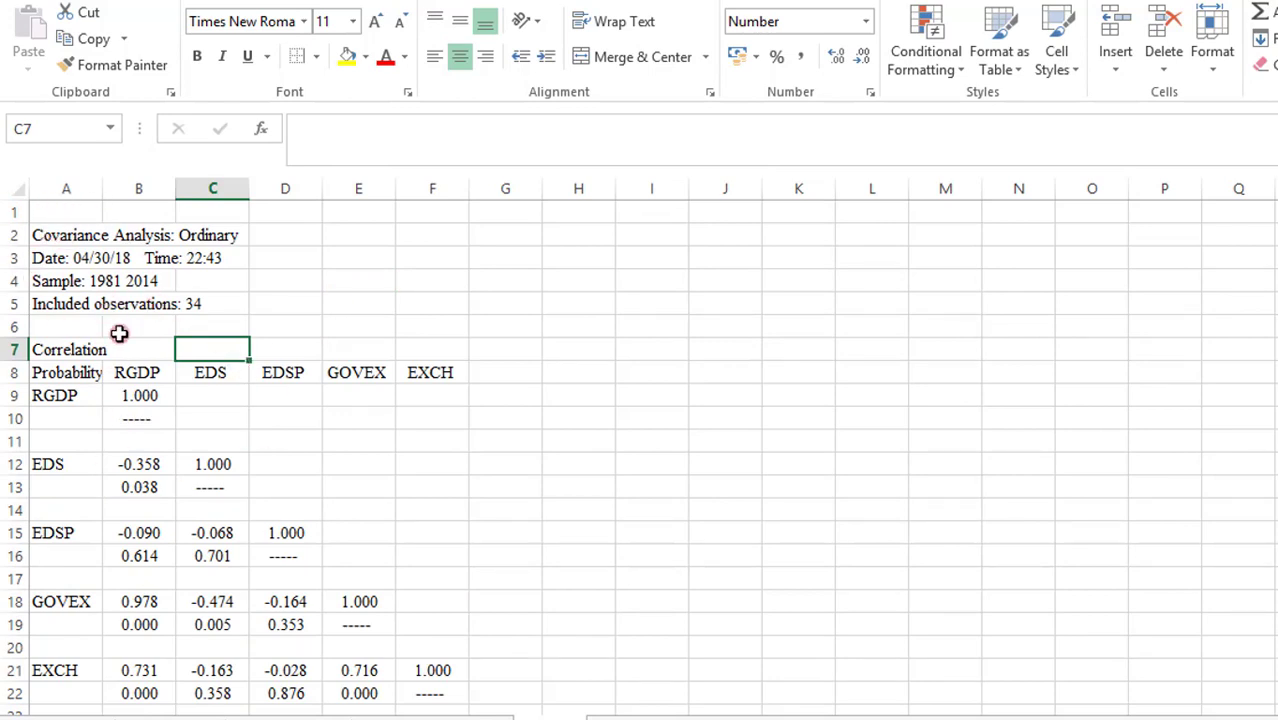
# Step: Delete rows 1–6 above the table so Correlation heads the sheet
pyautogui.moveTo(14, 212); pyautogui.dragTo(14, 327)
pyautogui.rightClick(118, 250)
pyautogui.click(165, 438)
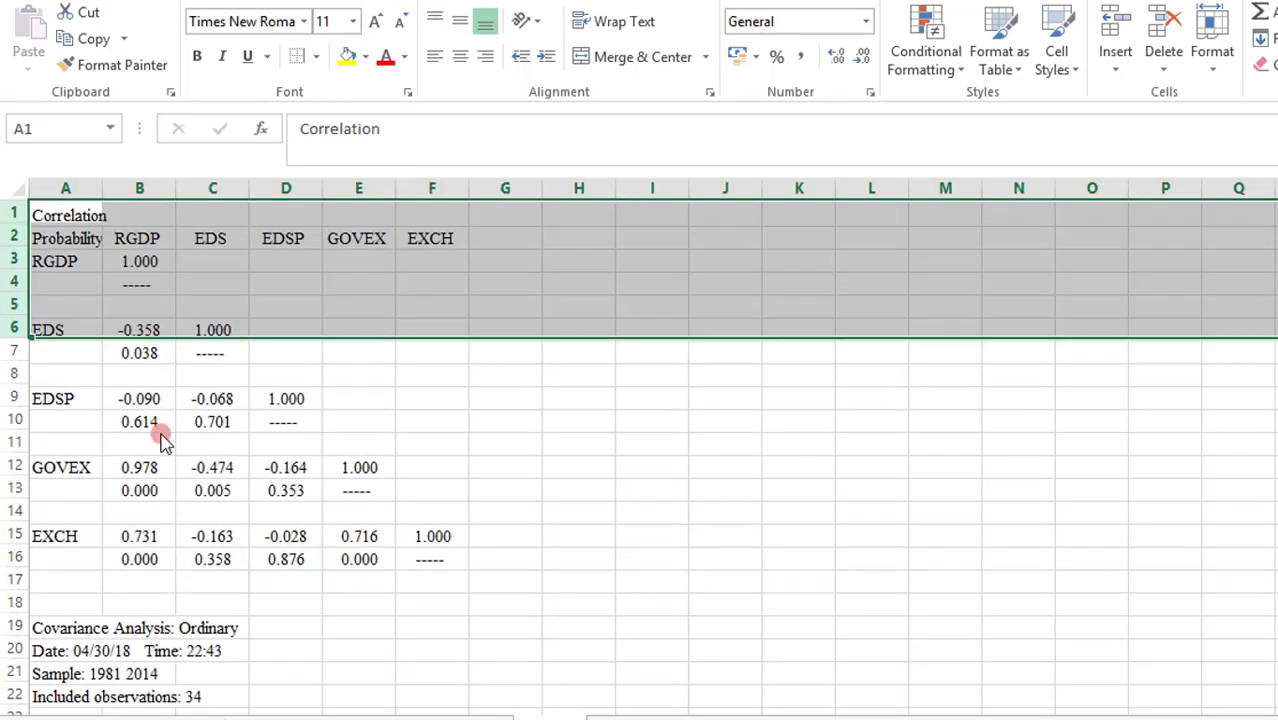
pyautogui.click(258, 366)
# Step: Retitle A1 'Correlation matrix', merge it across A1:D1, left-align it and make it bold
pyautogui.click(66, 207)
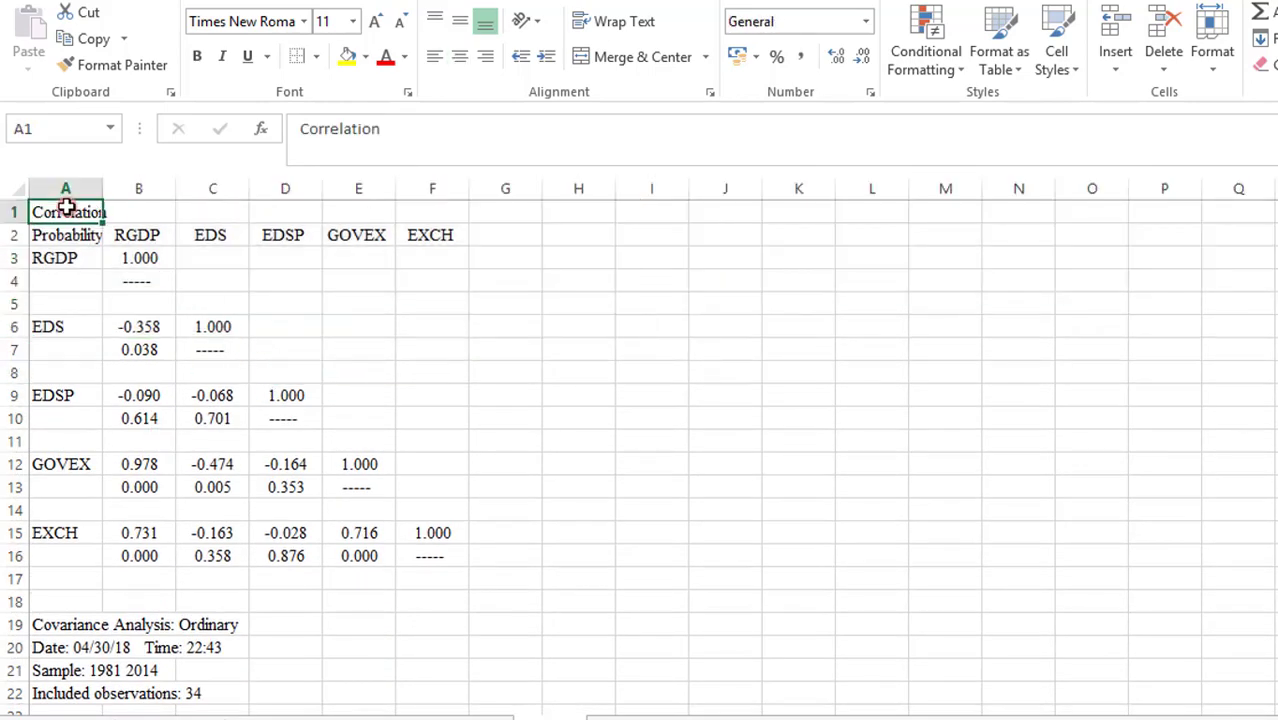
pyautogui.click(414, 134)
pyautogui.write('matrix')
pyautogui.moveTo(66, 212); pyautogui.dragTo(285, 212)
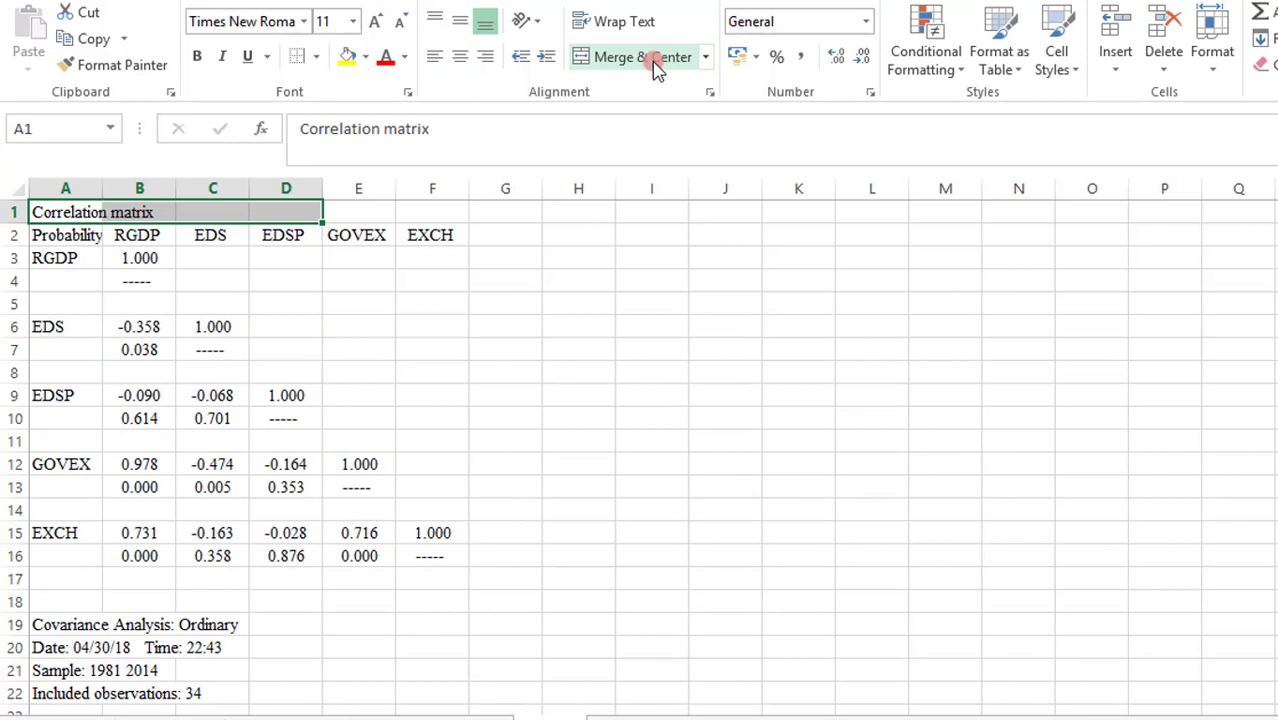
pyautogui.click(482, 192)
pyautogui.click(420, 343)
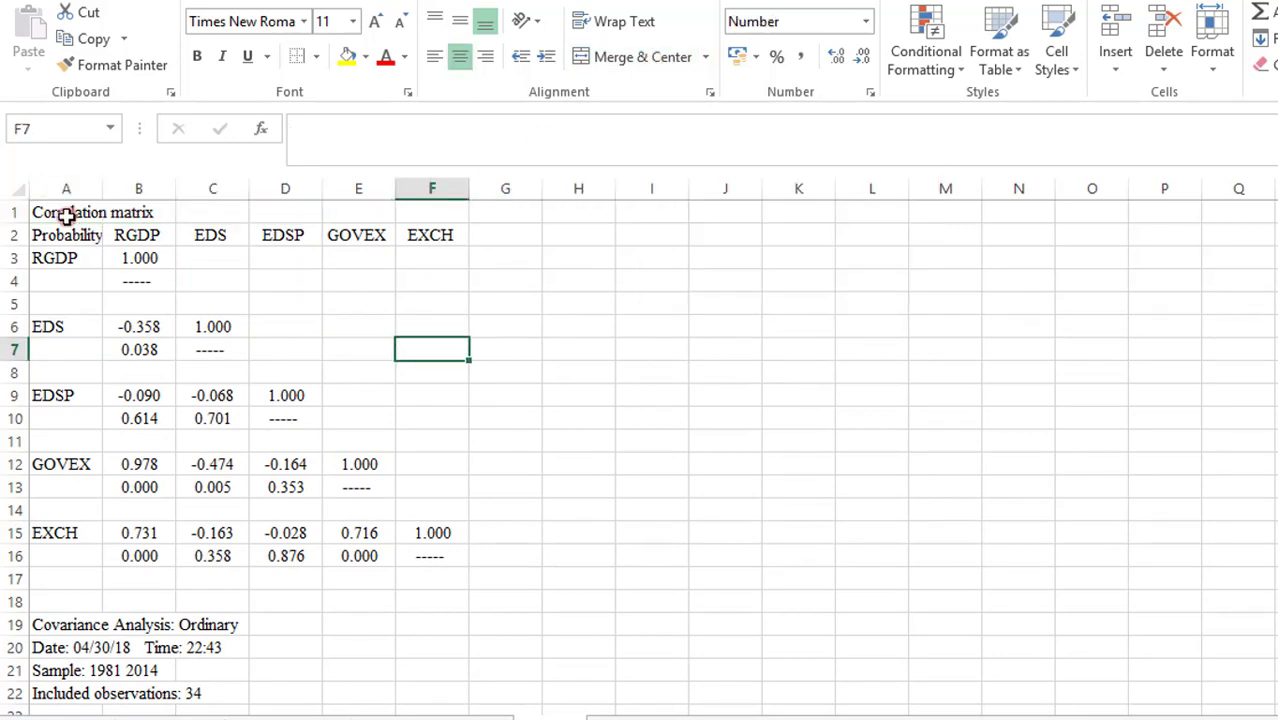
pyautogui.click(66, 215)
pyautogui.moveTo(66, 215); pyautogui.dragTo(285, 212)
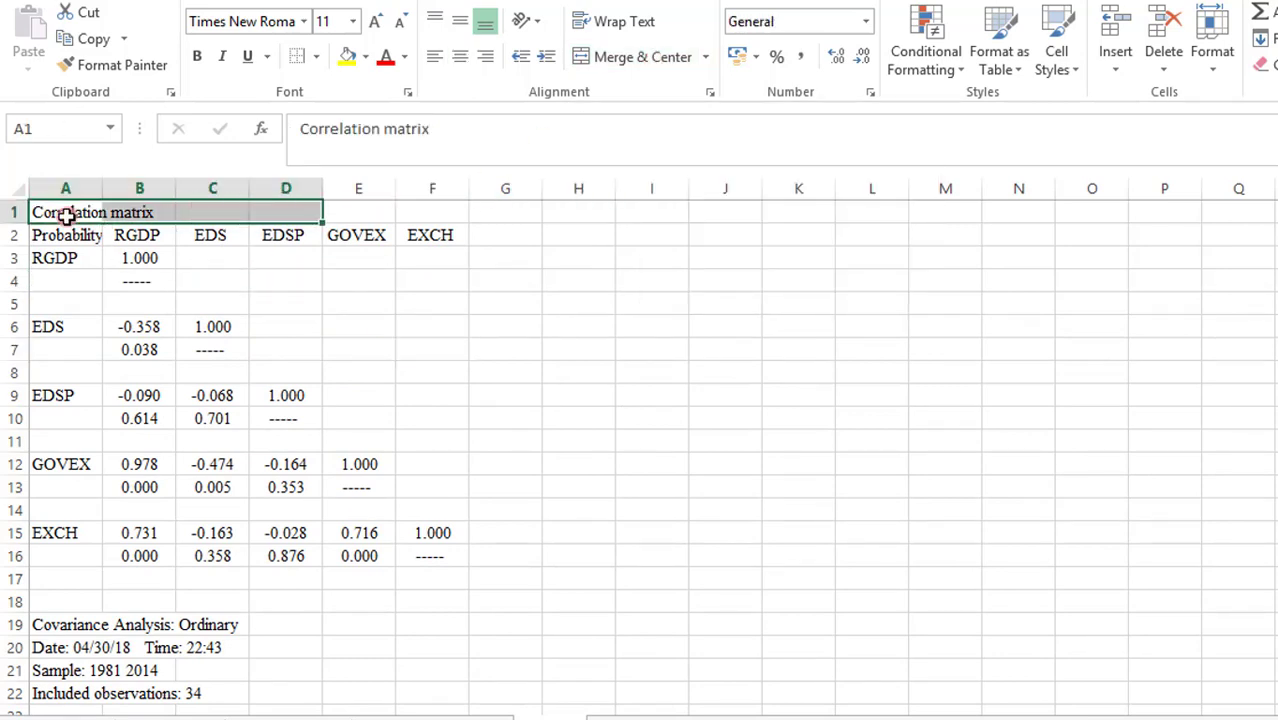
pyautogui.click(620, 60)
pyautogui.click(440, 62)
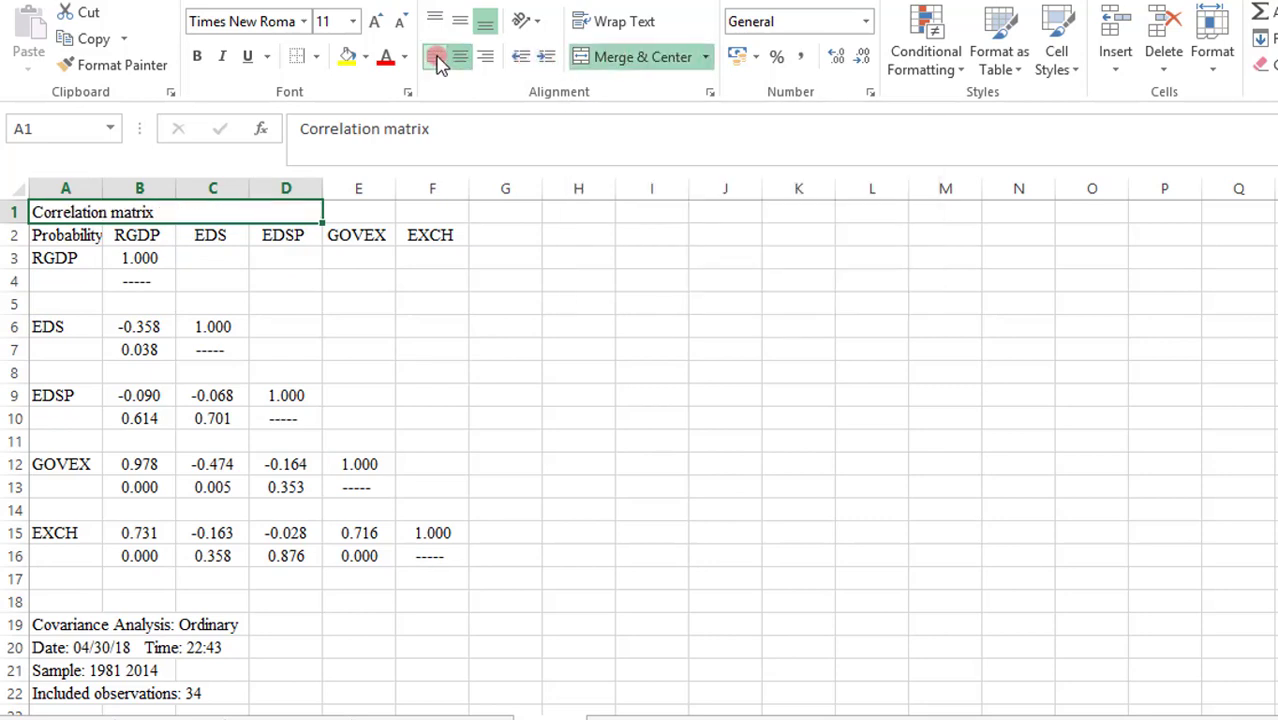
pyautogui.hotkey('ctrl', 'b')
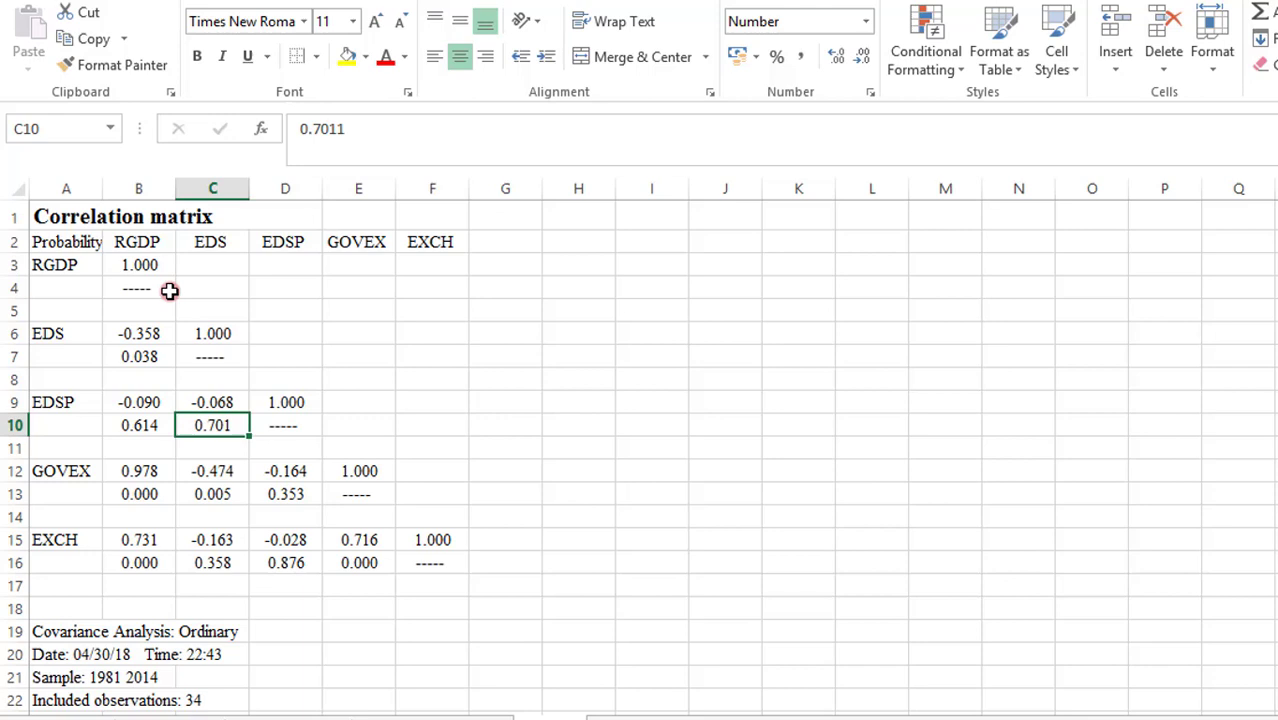
# Step: Rename the Probability corner cell to 'Variables' and widen column A to fit the labels
pyautogui.click(78, 241)
pyautogui.write('Variables')
pyautogui.press('Return')
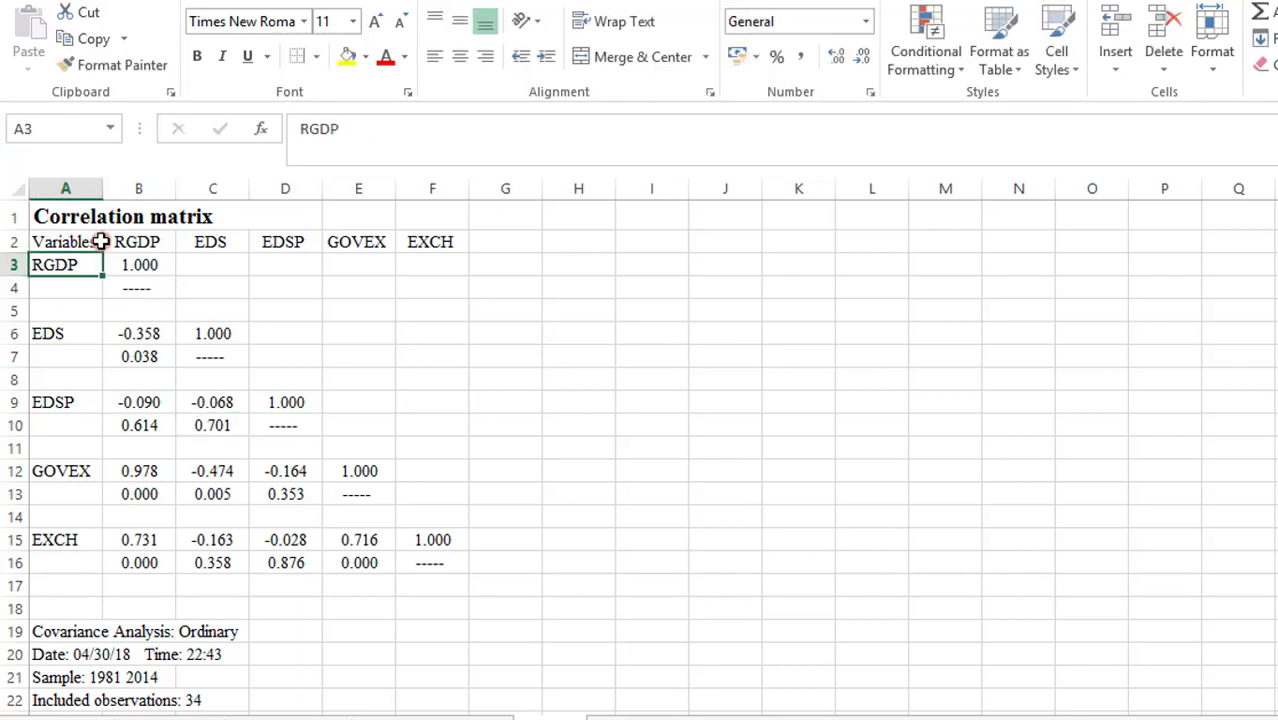
pyautogui.moveTo(102, 188); pyautogui.dragTo(141, 188)
pyautogui.click(391, 324)
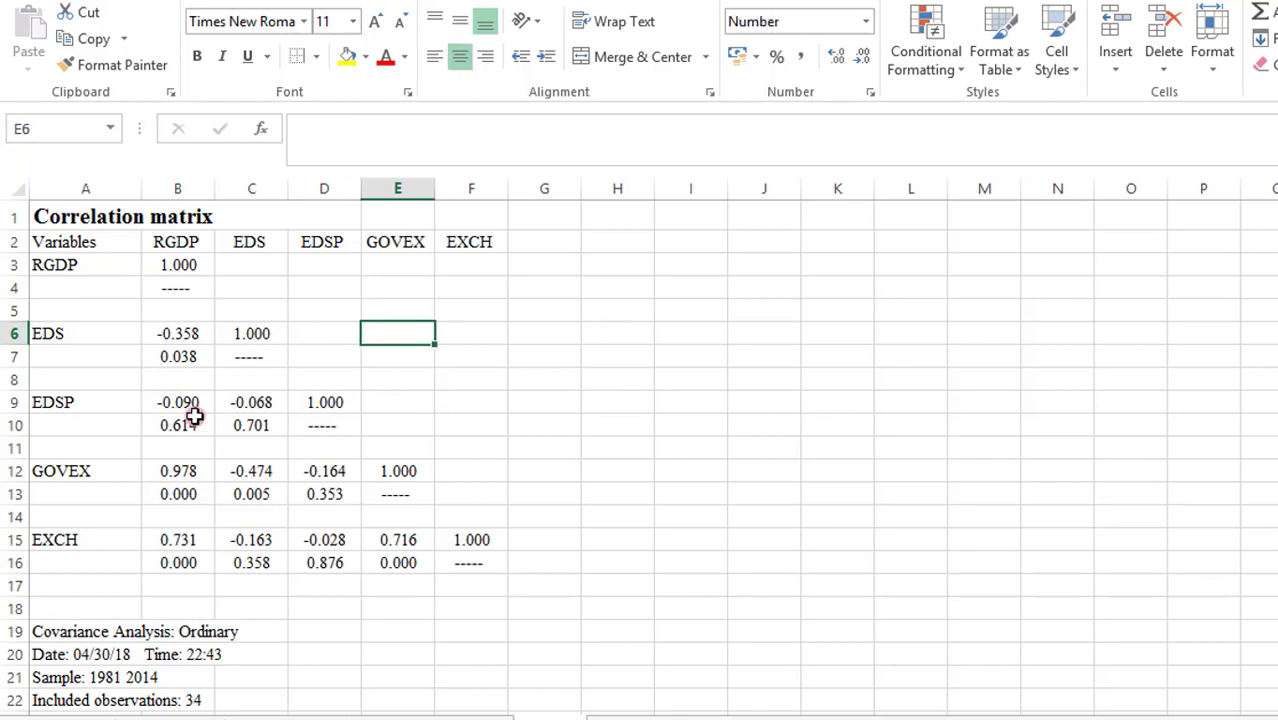
# Step: Delete the empty spacer rows and clear the ----- placeholders beneath each diagonal 1.000
pyautogui.click(14, 288)
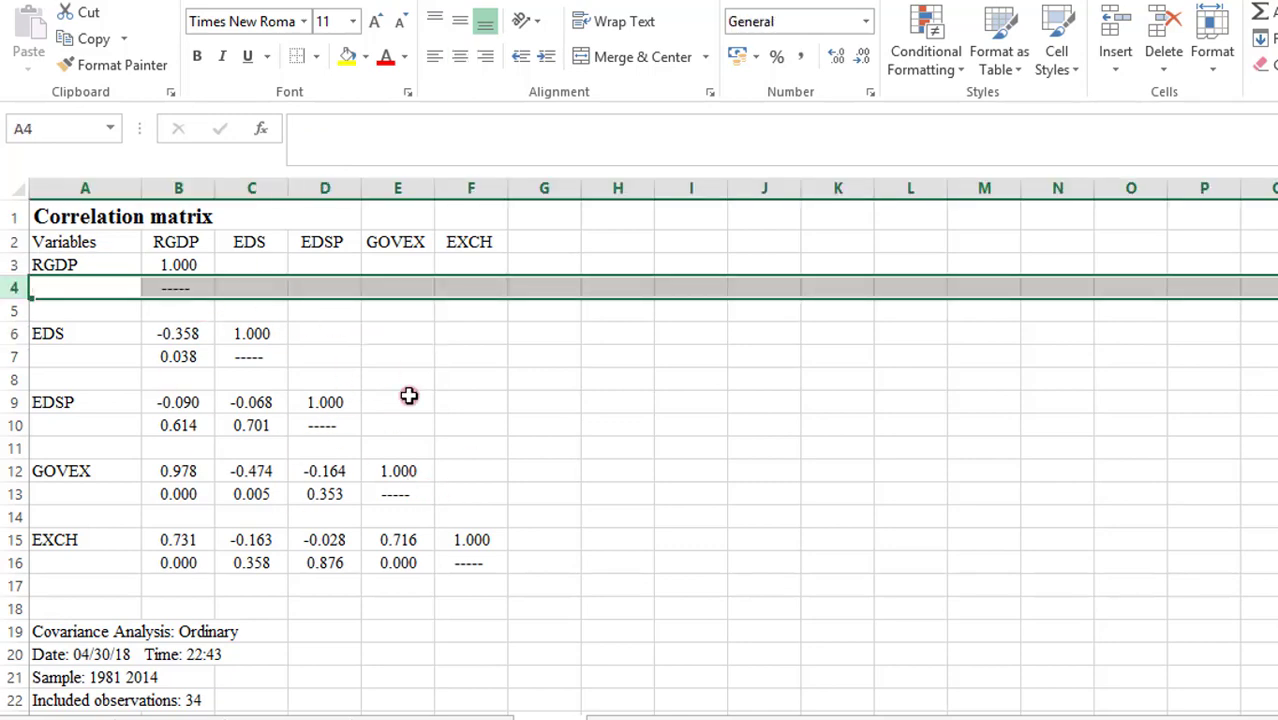
pyautogui.click(497, 444)
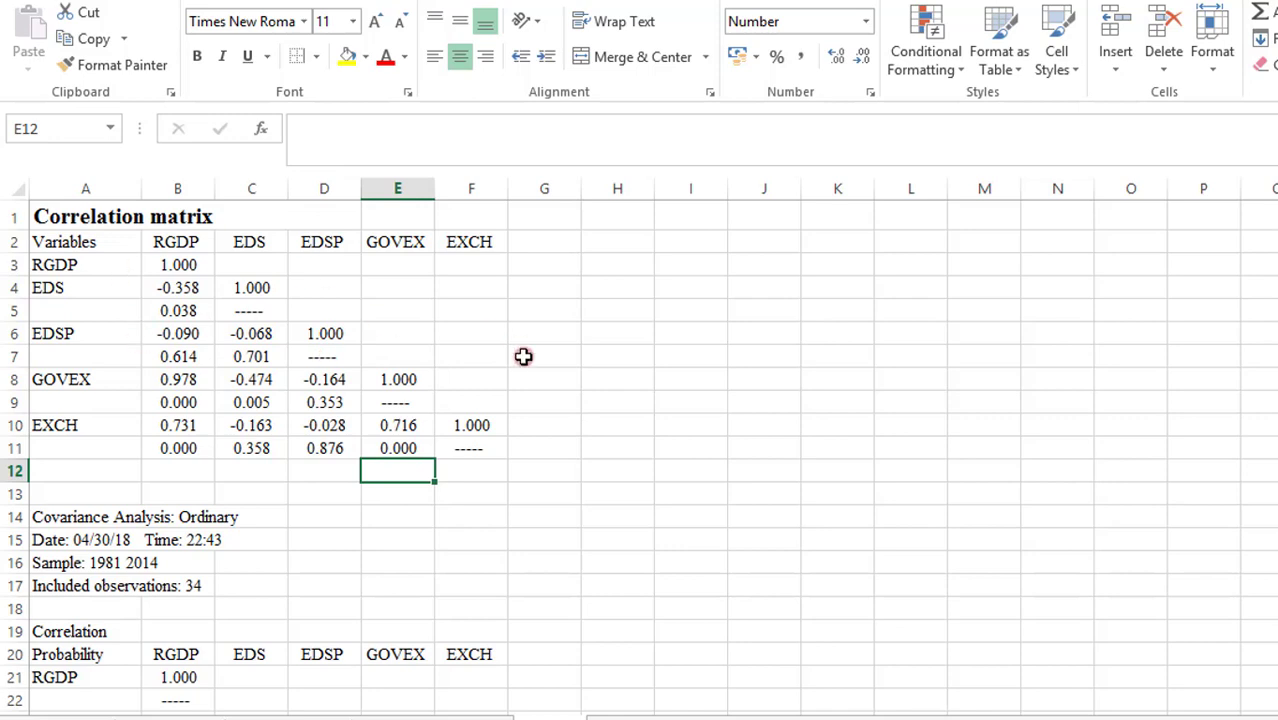
pyautogui.click(265, 311)
pyautogui.press('Delete')
pyautogui.click(324, 356)
pyautogui.press('Delete')
pyautogui.click(398, 402)
pyautogui.press('Delete')
pyautogui.click(491, 449)
pyautogui.press('Delete')
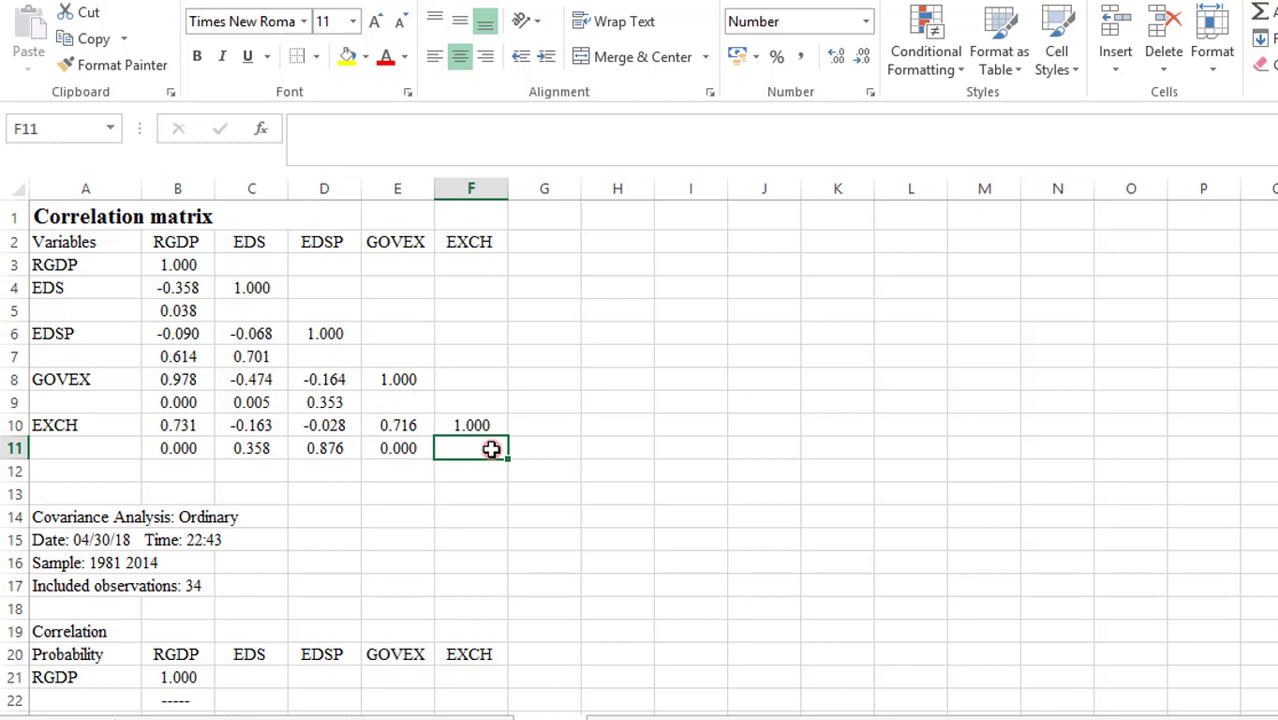
pyautogui.click(305, 319)
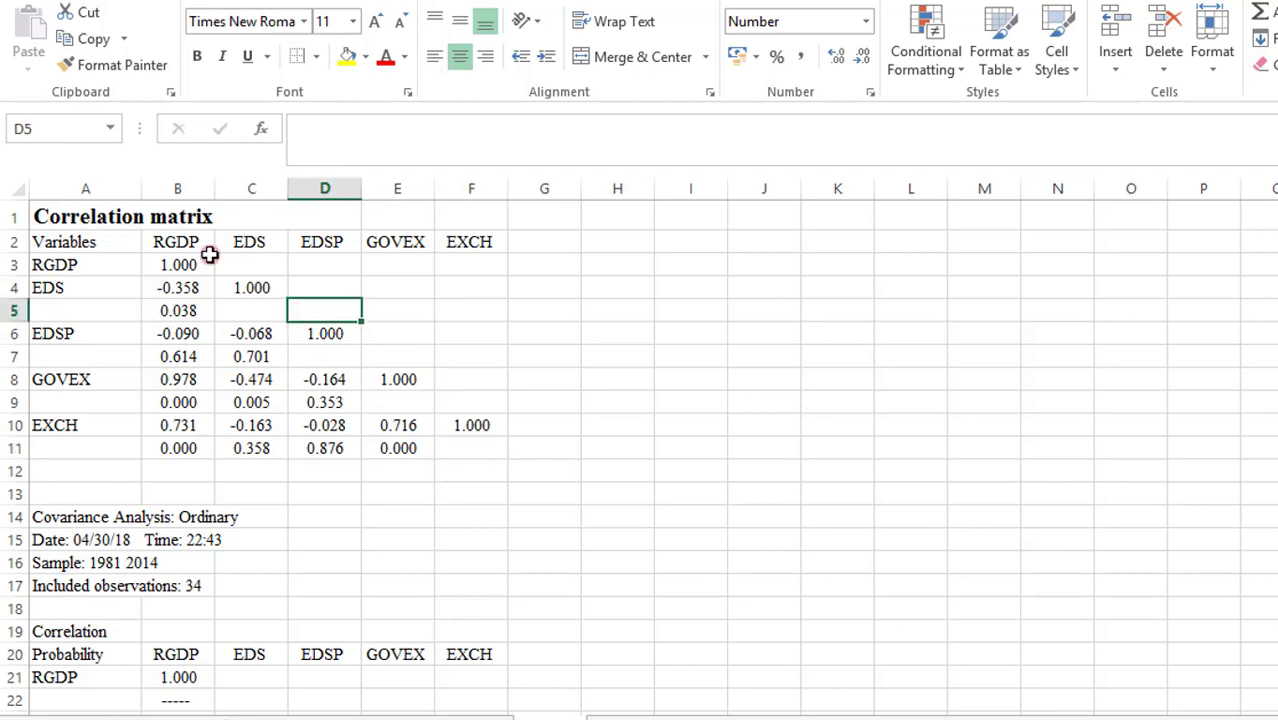
pyautogui.click(100, 216)
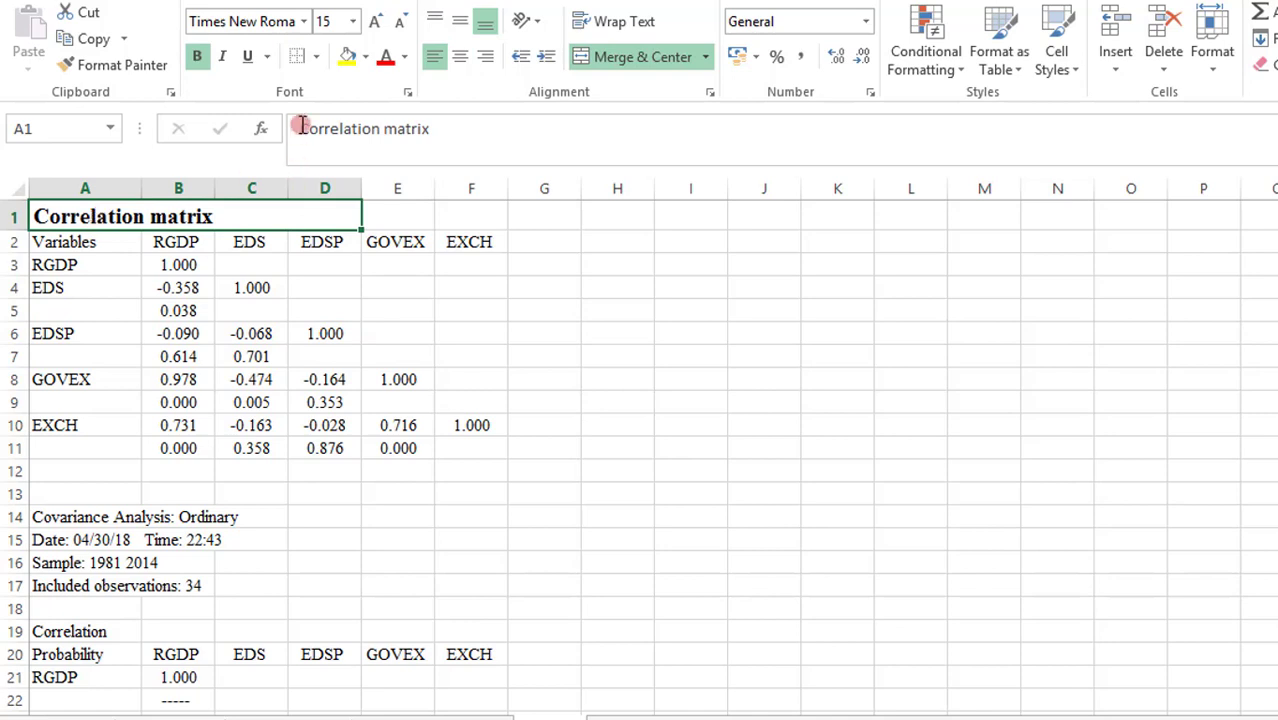
# Step: Put a thick bottom border under the Correlation matrix title
pyautogui.click(316, 57)
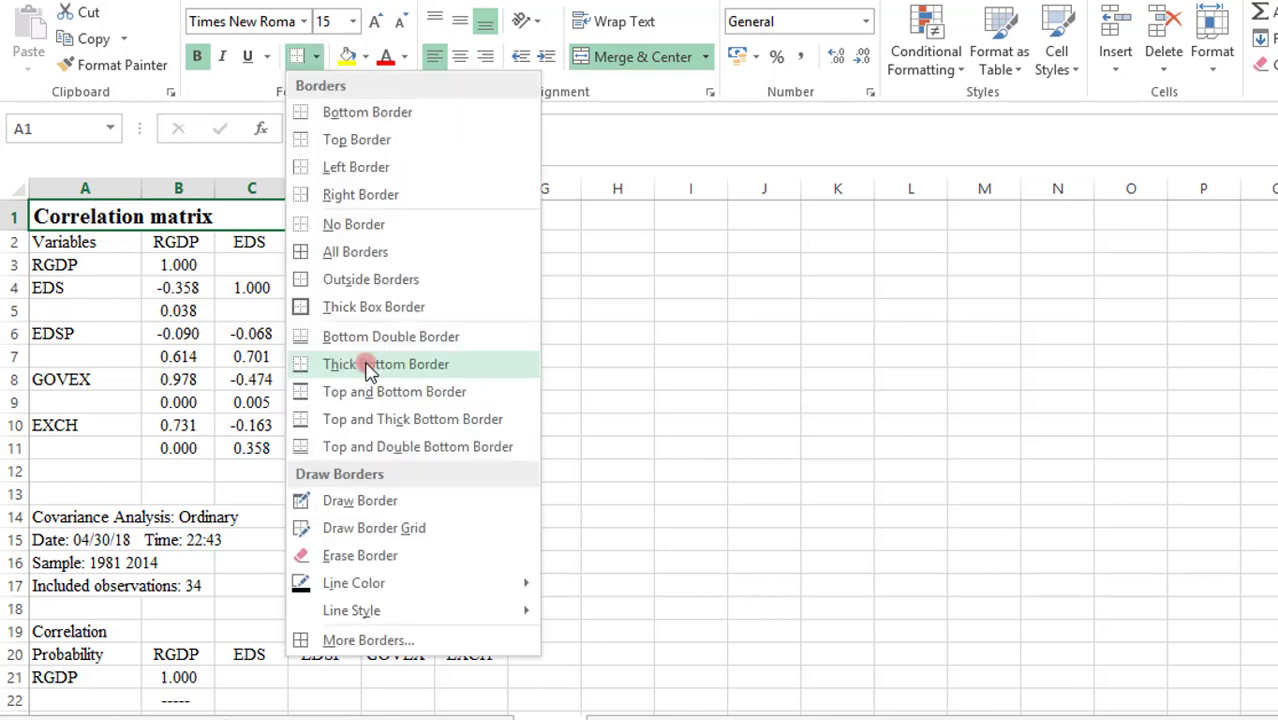
pyautogui.click(368, 368)
pyautogui.click(280, 305)
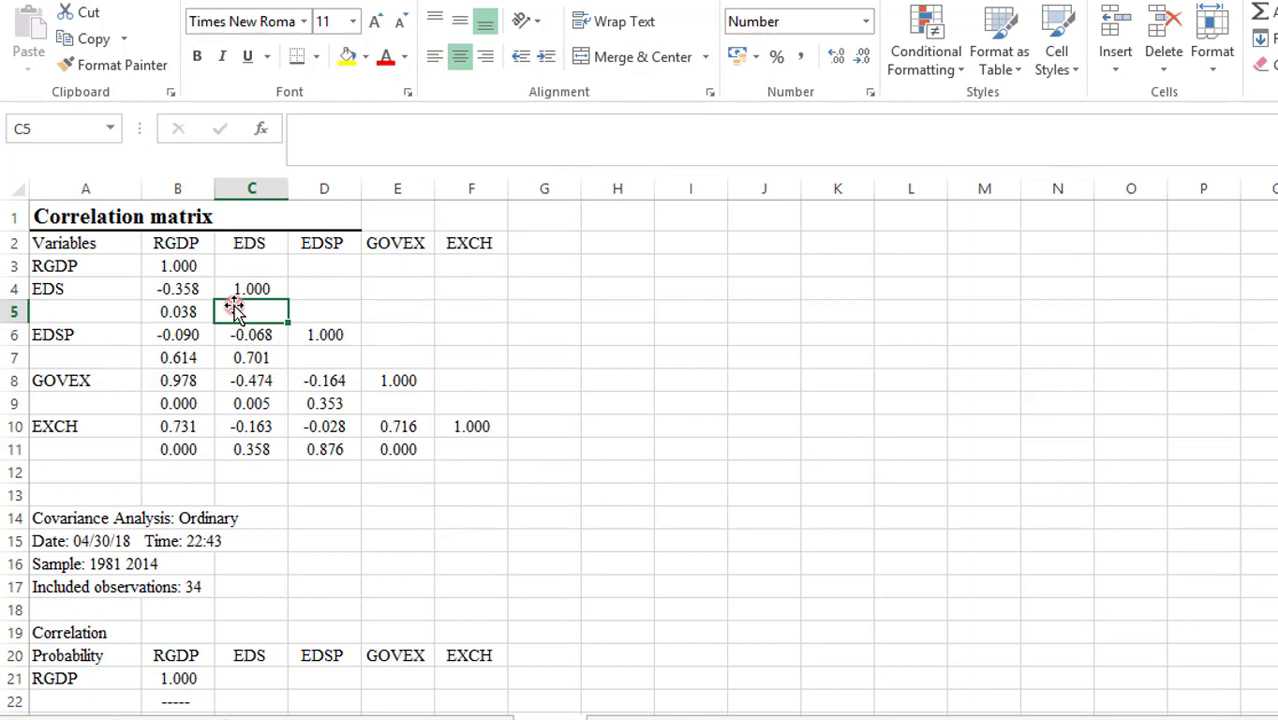
# Step: Make the header row A2:F2 bold and give it outside borders
pyautogui.moveTo(108, 251); pyautogui.dragTo(111, 253)
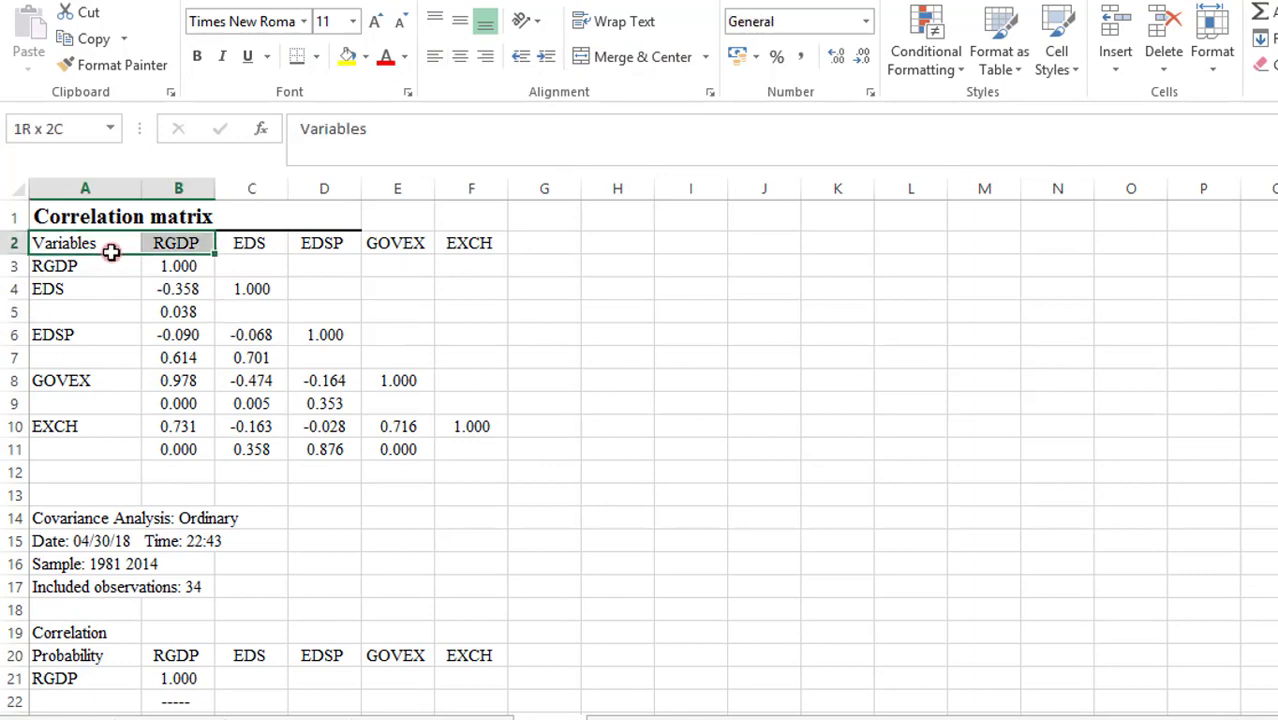
pyautogui.hotkey('shift', 'Right')
pyautogui.hotkey('shift', 'Right')
pyautogui.hotkey('shift', 'Right')
pyautogui.hotkey('shift', 'Right')
pyautogui.hotkey('ctrl', 'b')
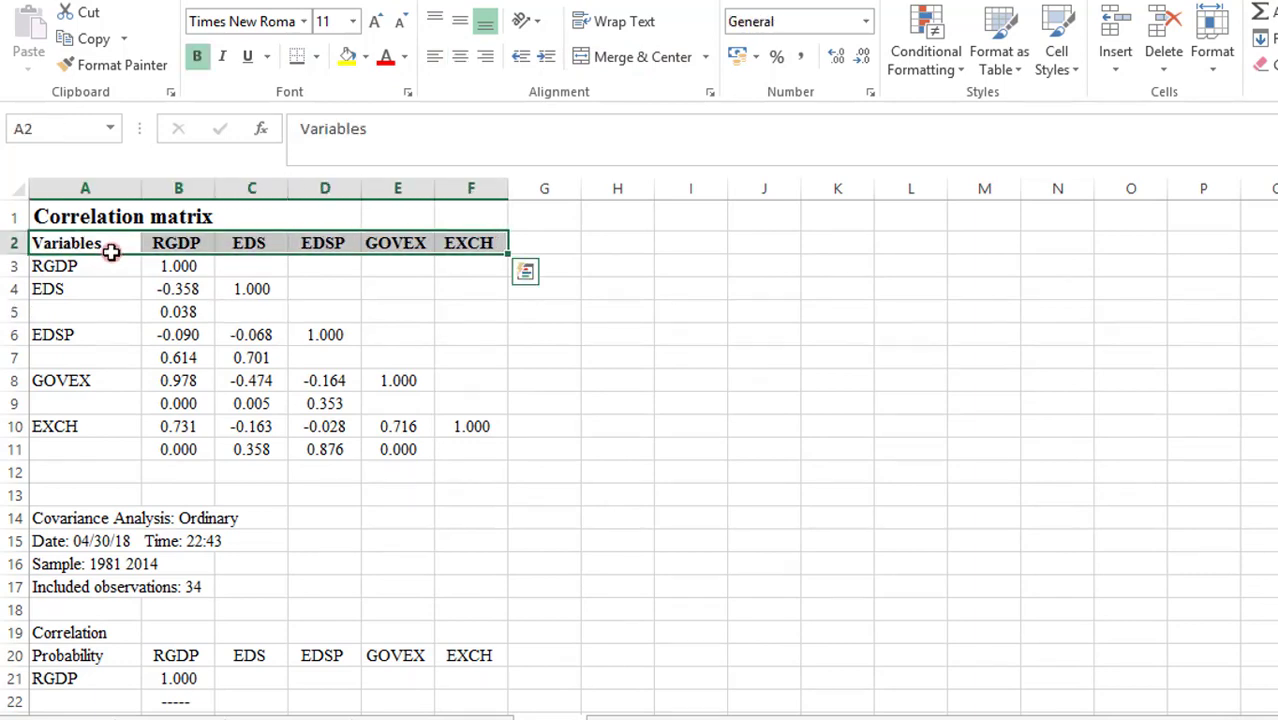
pyautogui.click(317, 60)
pyautogui.click(322, 279)
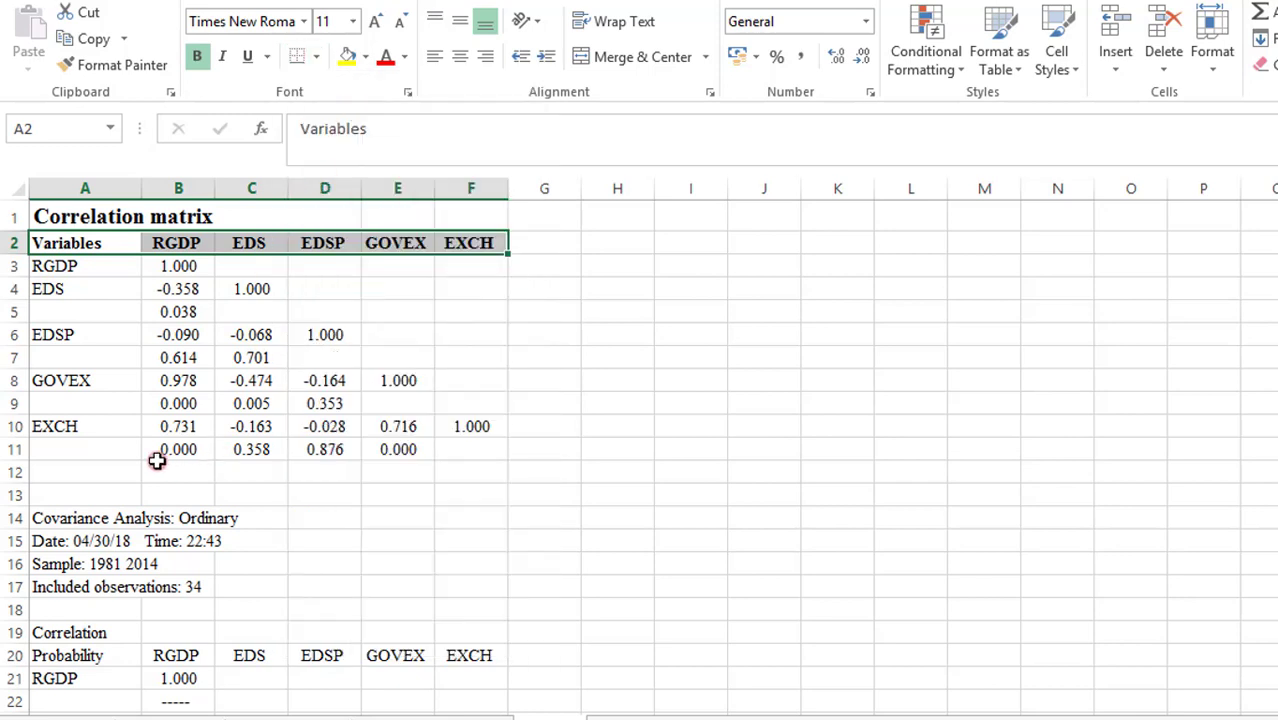
# Step: Select the last row A11:F11, then add a right border to the variable names in A2:A11
pyautogui.click(88, 454)
pyautogui.hotkey('shift', 'Right')
pyautogui.hotkey('shift', 'Right')
pyautogui.hotkey('shift', 'Right')
pyautogui.hotkey('shift', 'Right')
pyautogui.hotkey('shift', 'Right')
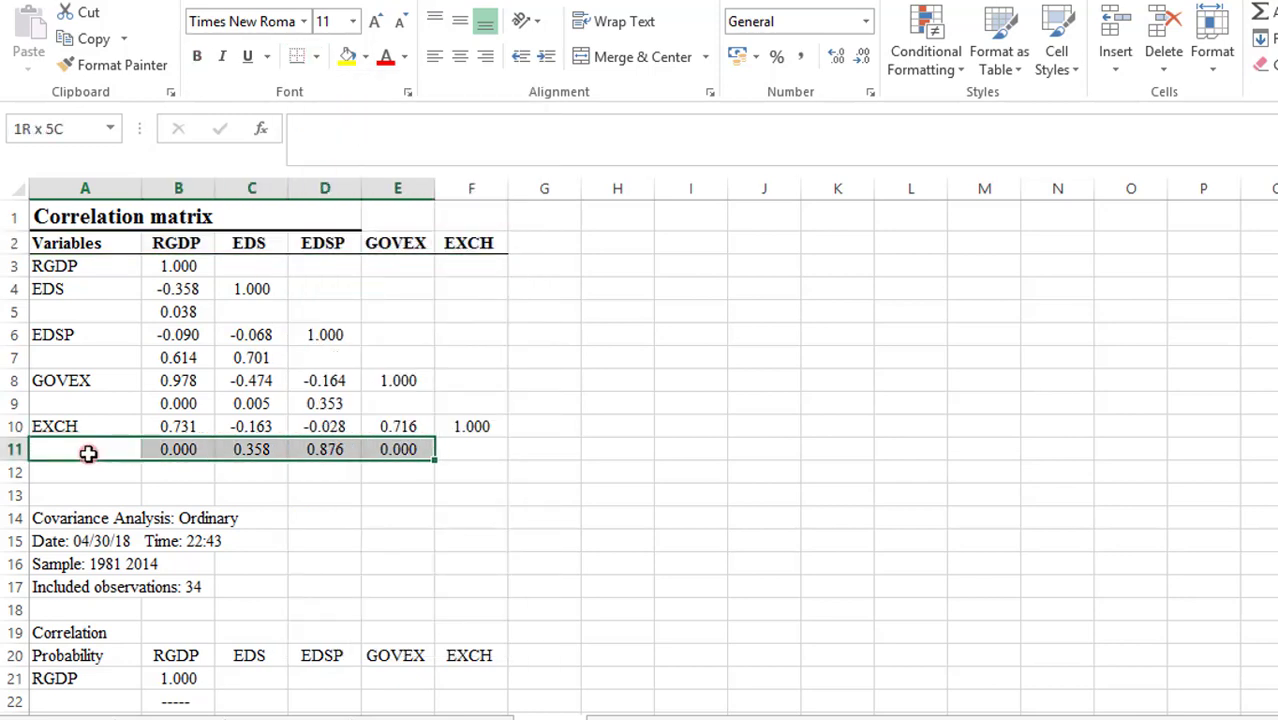
pyautogui.click(113, 245)
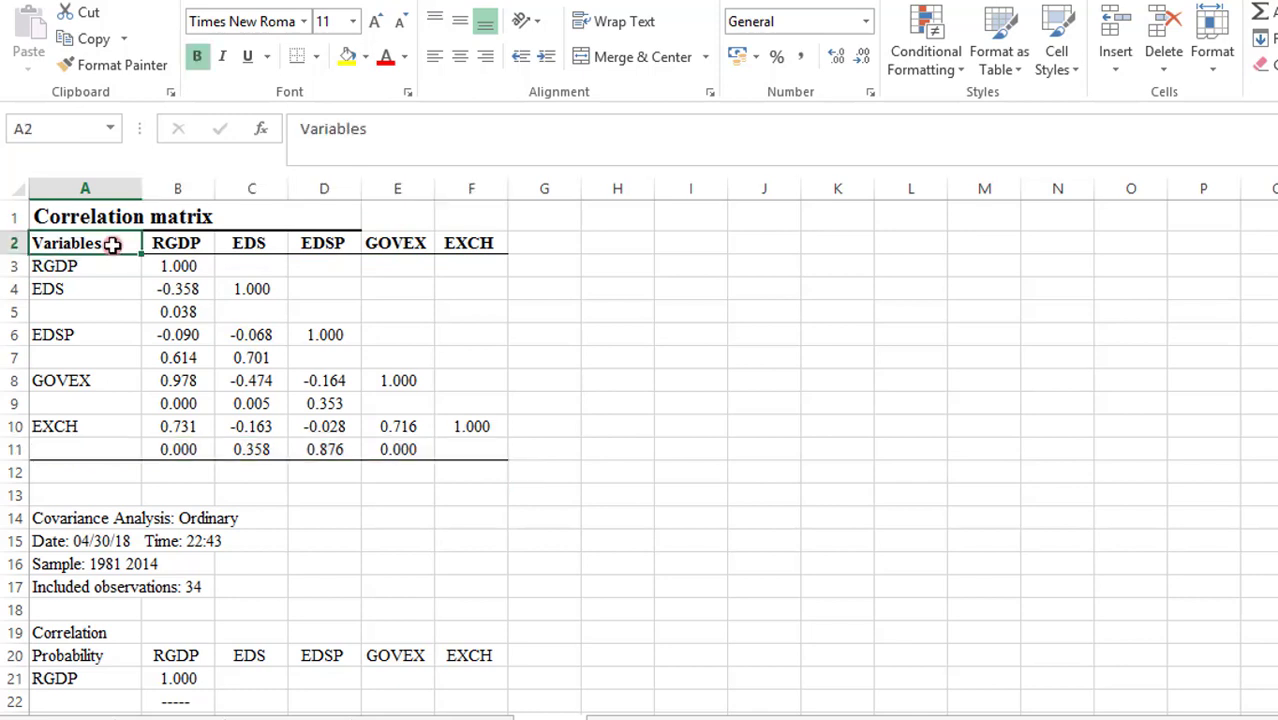
pyautogui.hotkey('shift', 'Down')
pyautogui.hotkey('shift', 'Down')
pyautogui.hotkey('shift', 'Down')
pyautogui.hotkey('shift', 'Down')
pyautogui.hotkey('shift', 'Down')
pyautogui.hotkey('shift', 'Down')
pyautogui.hotkey('shift', 'Down')
pyautogui.hotkey('shift', 'Down')
pyautogui.hotkey('shift', 'Down')
pyautogui.click(316, 56)
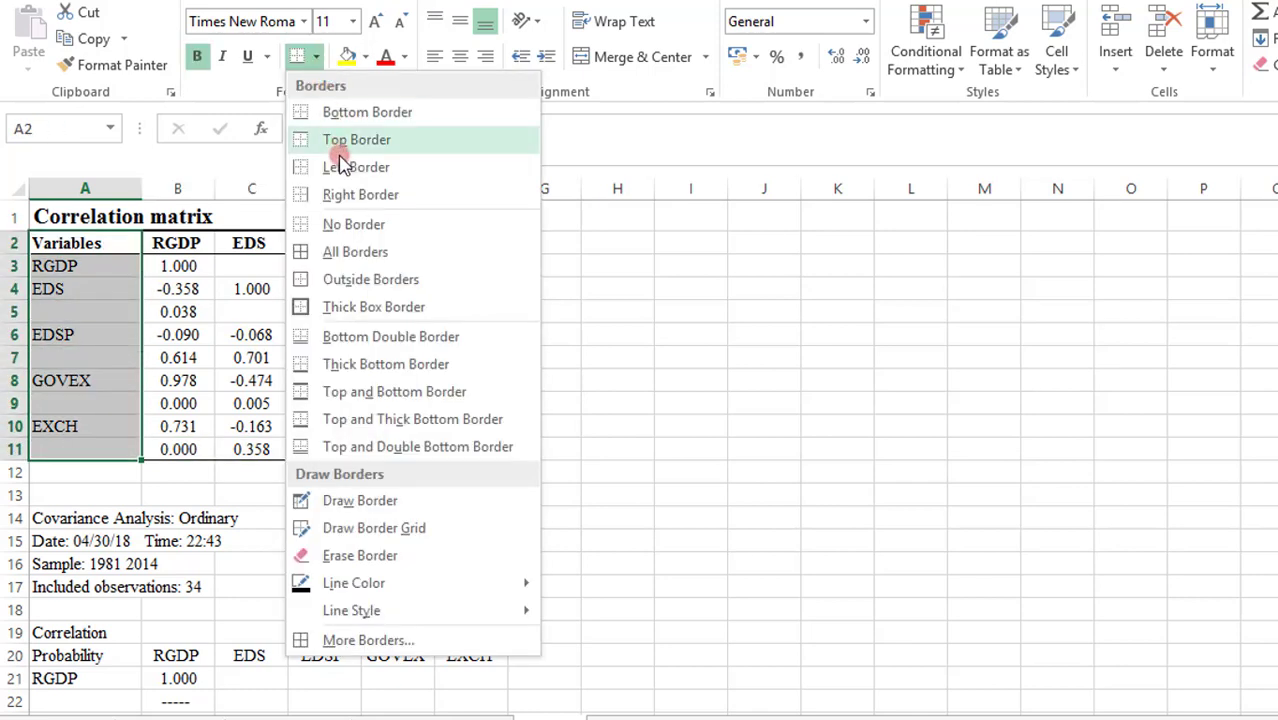
pyautogui.click(345, 195)
pyautogui.click(385, 387)
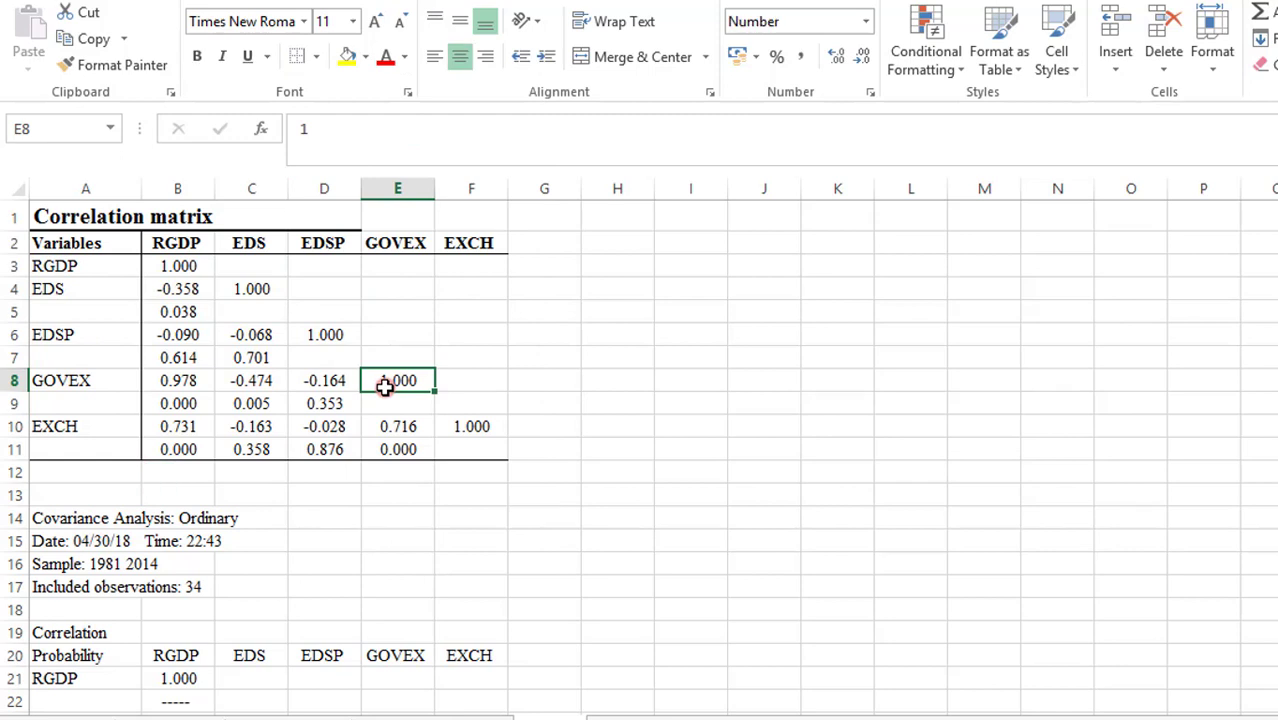
pyautogui.click(53, 475)
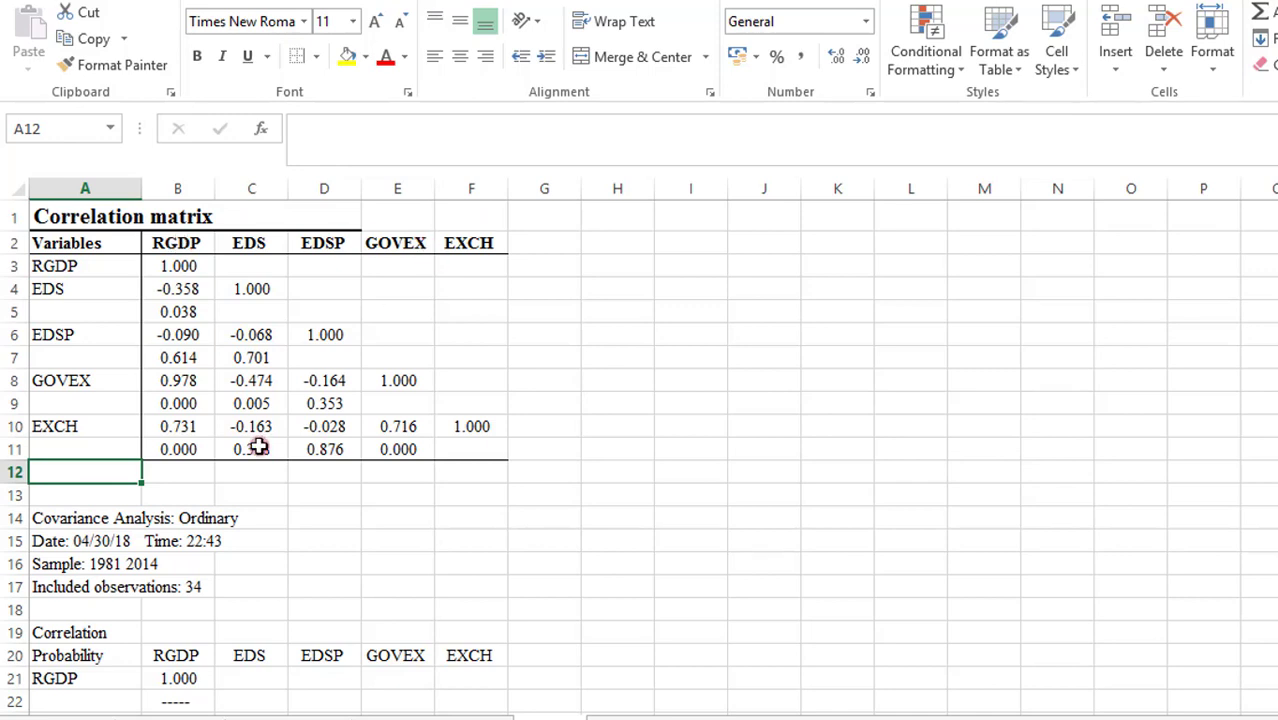
# Step: Enter the note 'Note: RGDP: Real GDP; EDS: Ext. Debt Se…' in A12 and insert a blank row below it
pyautogui.write('Note')
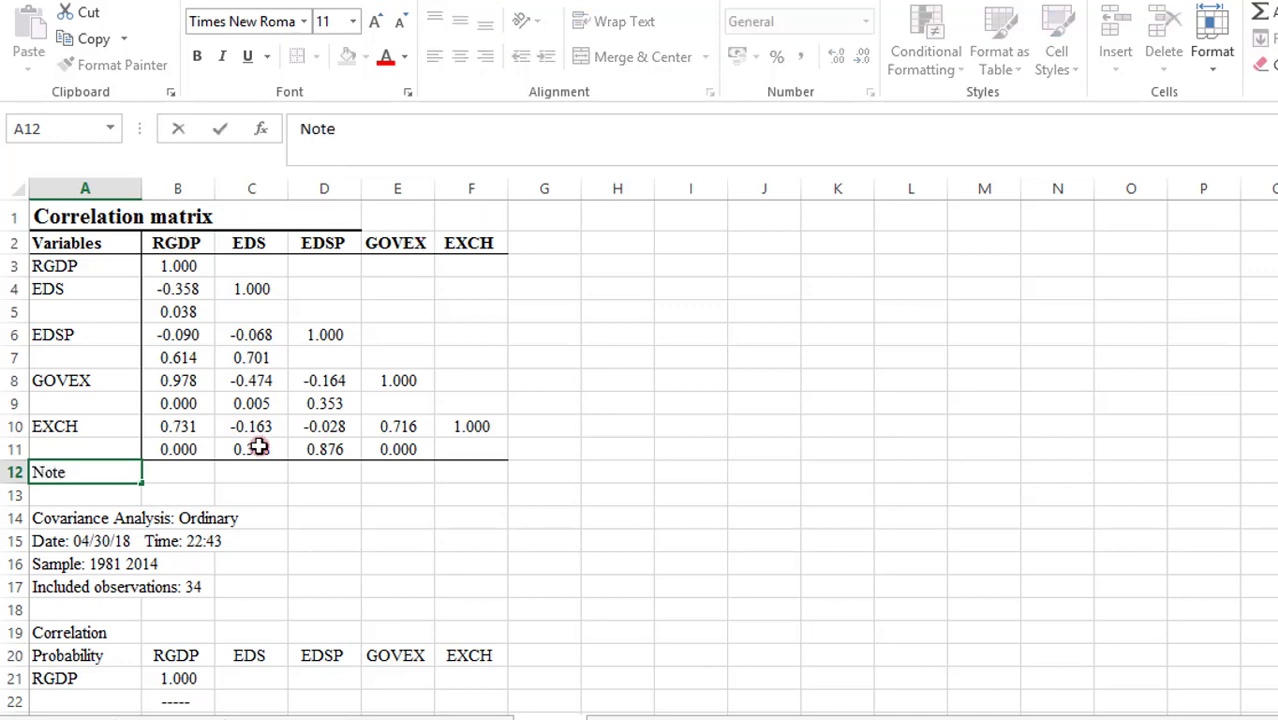
pyautogui.write(': RGDP')
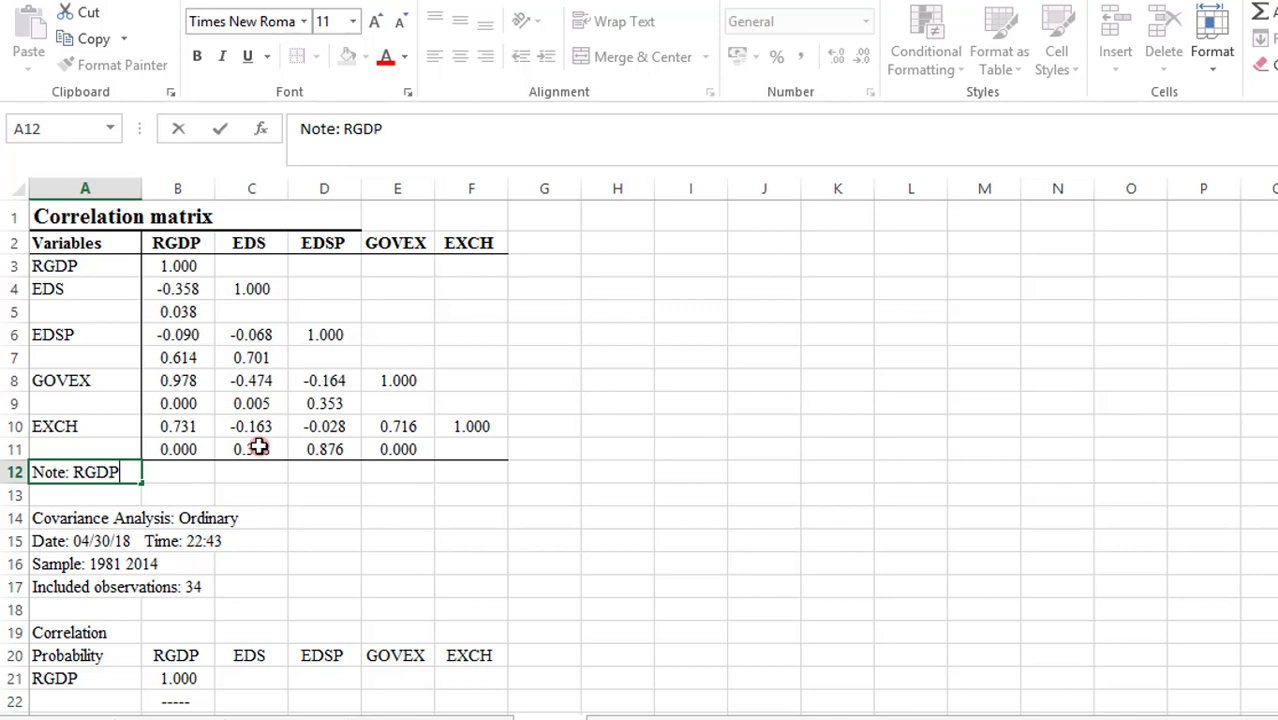
pyautogui.write(': Real GDP')
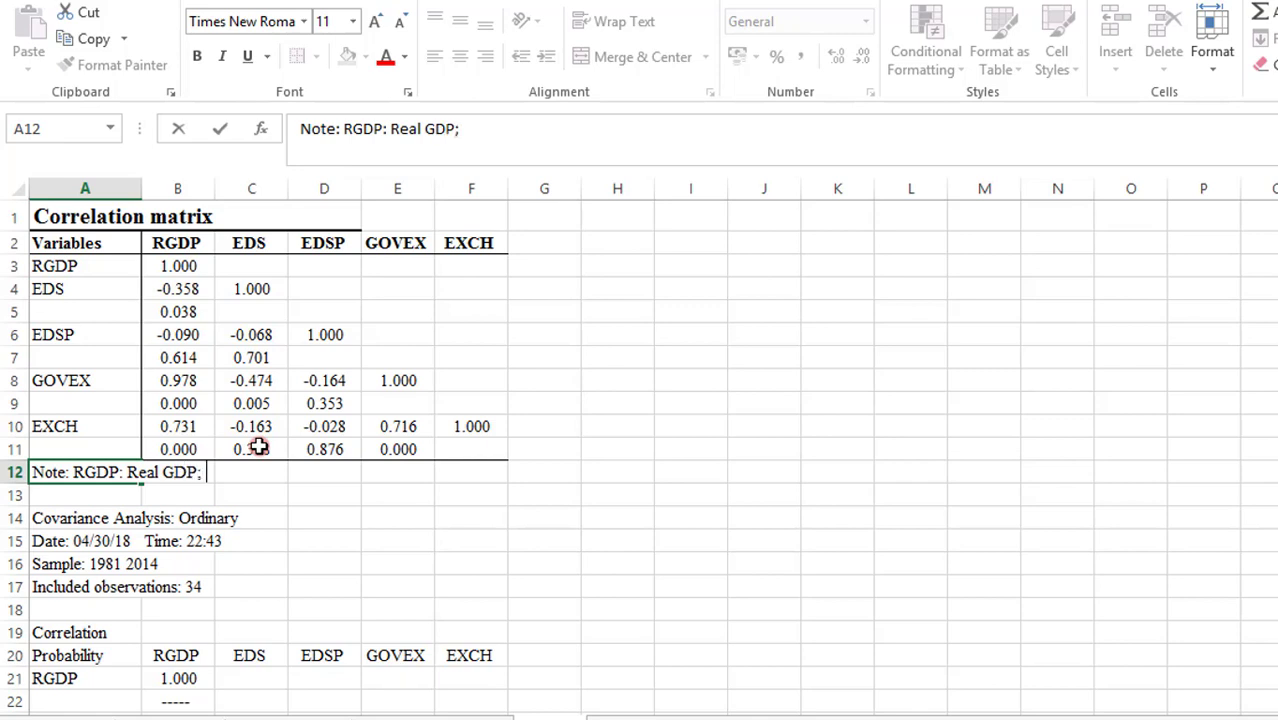
pyautogui.write('; EDS: E')
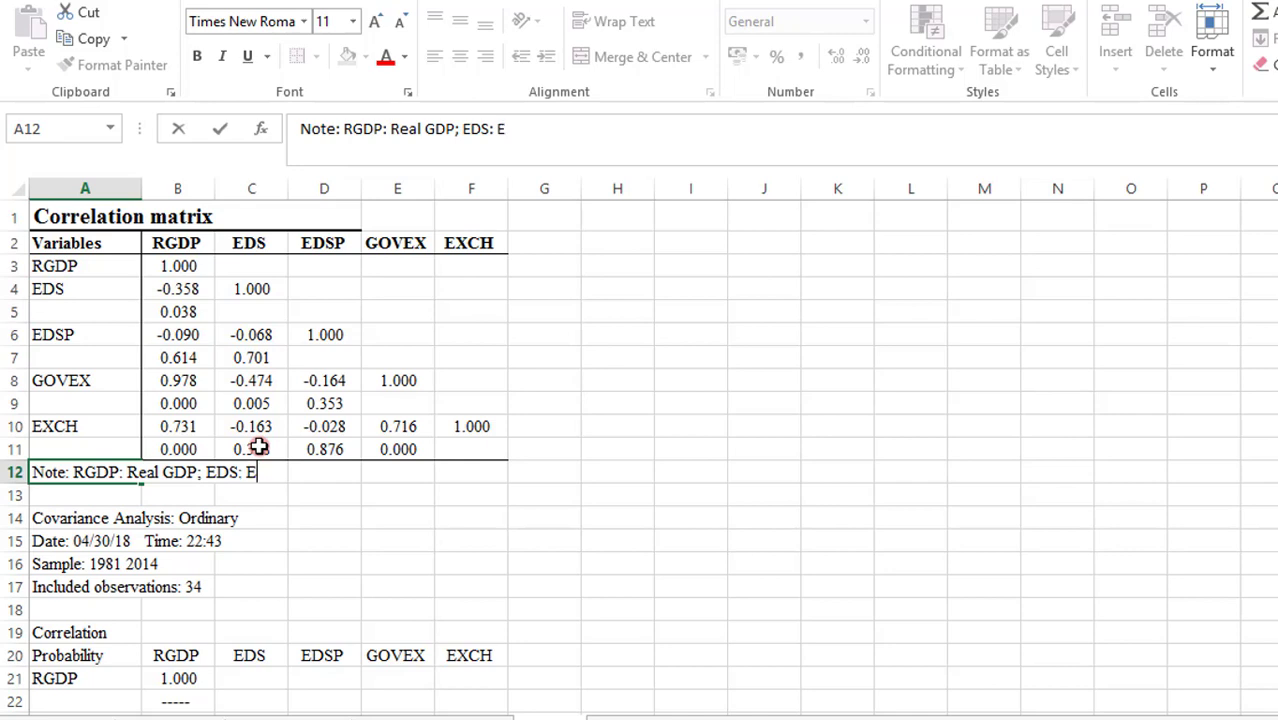
pyautogui.write('xt. Debt ')
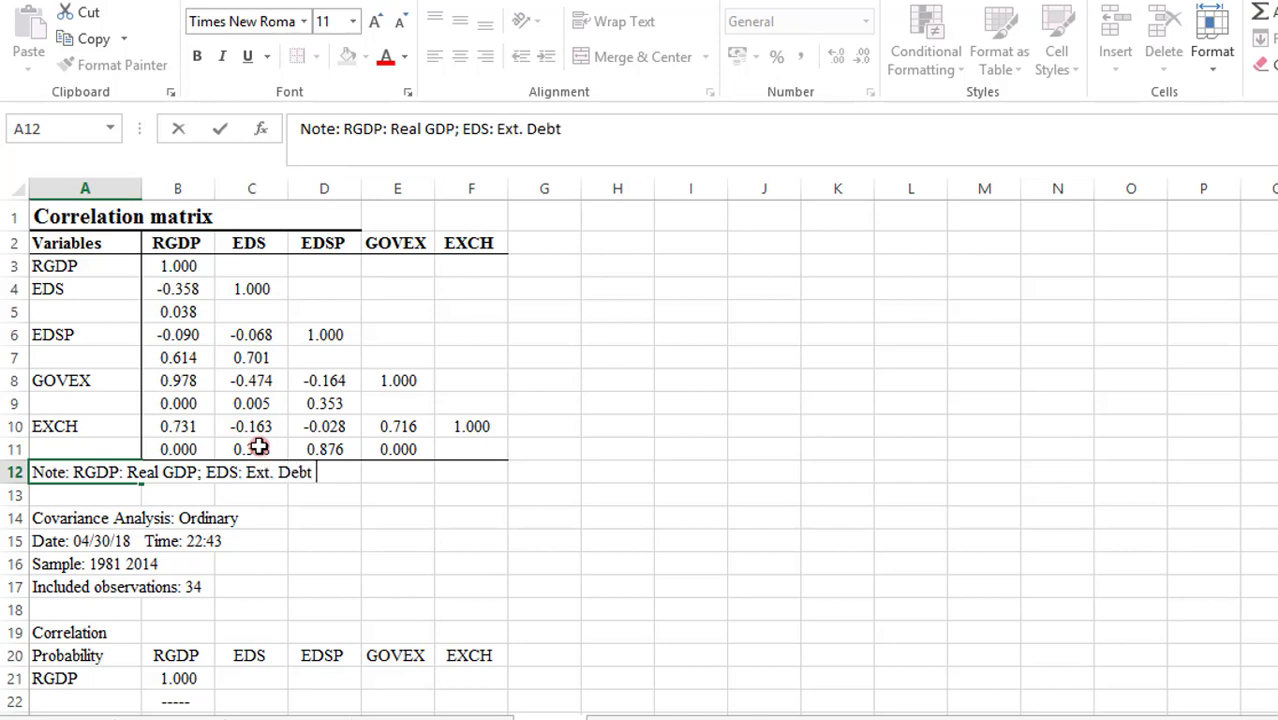
pyautogui.write('Serv. ...')
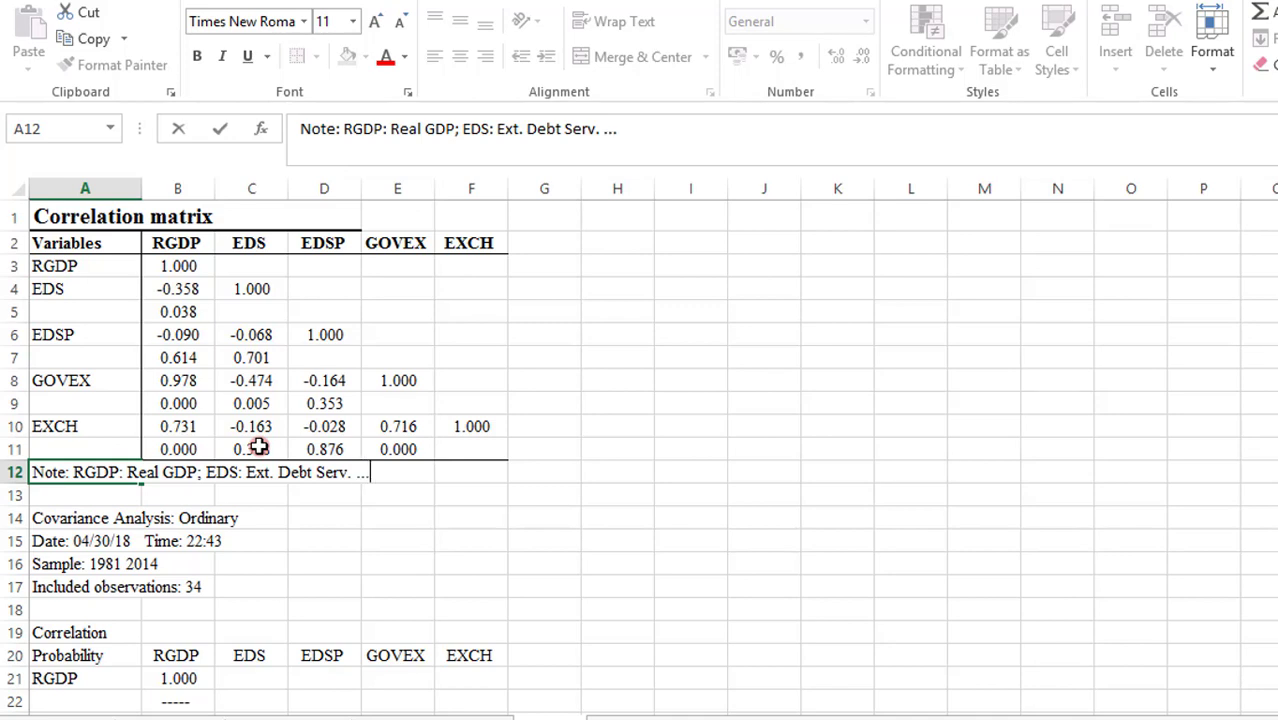
pyautogui.press('Return')
pyautogui.hotkey('shift', 'space')
pyautogui.hotkey('ctrl', 'shift', '+')
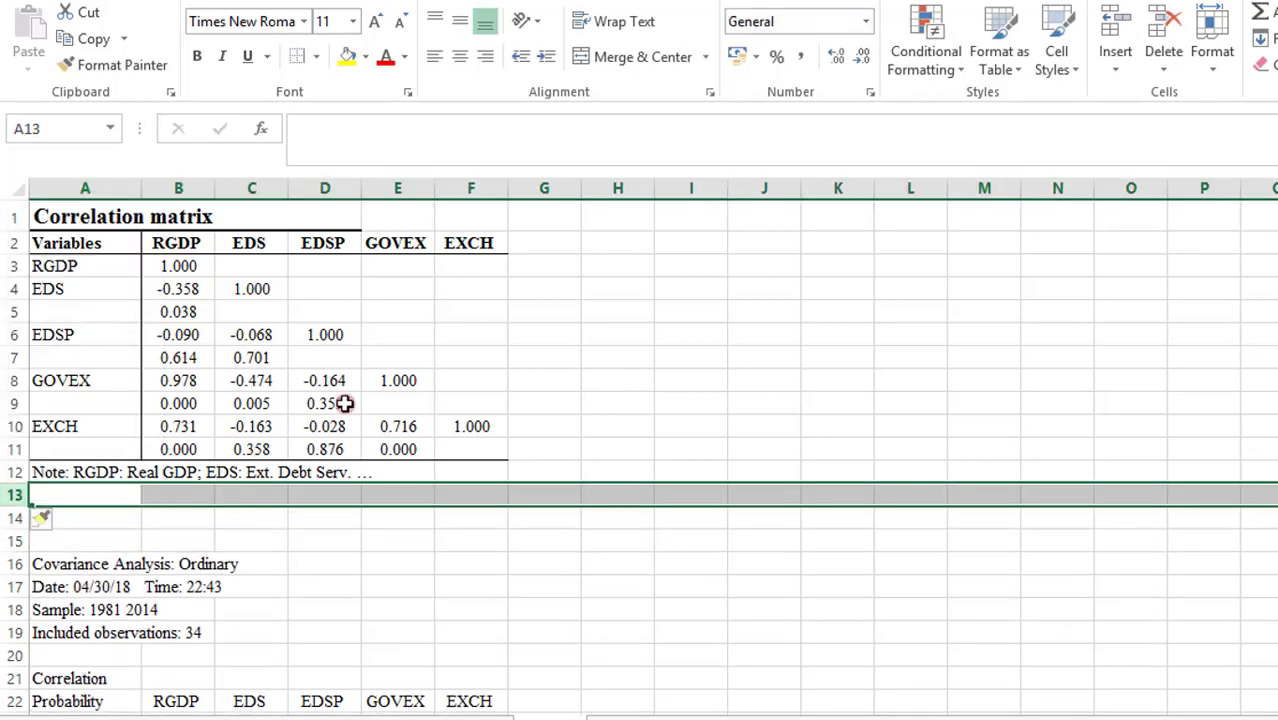
pyautogui.click(546, 337)
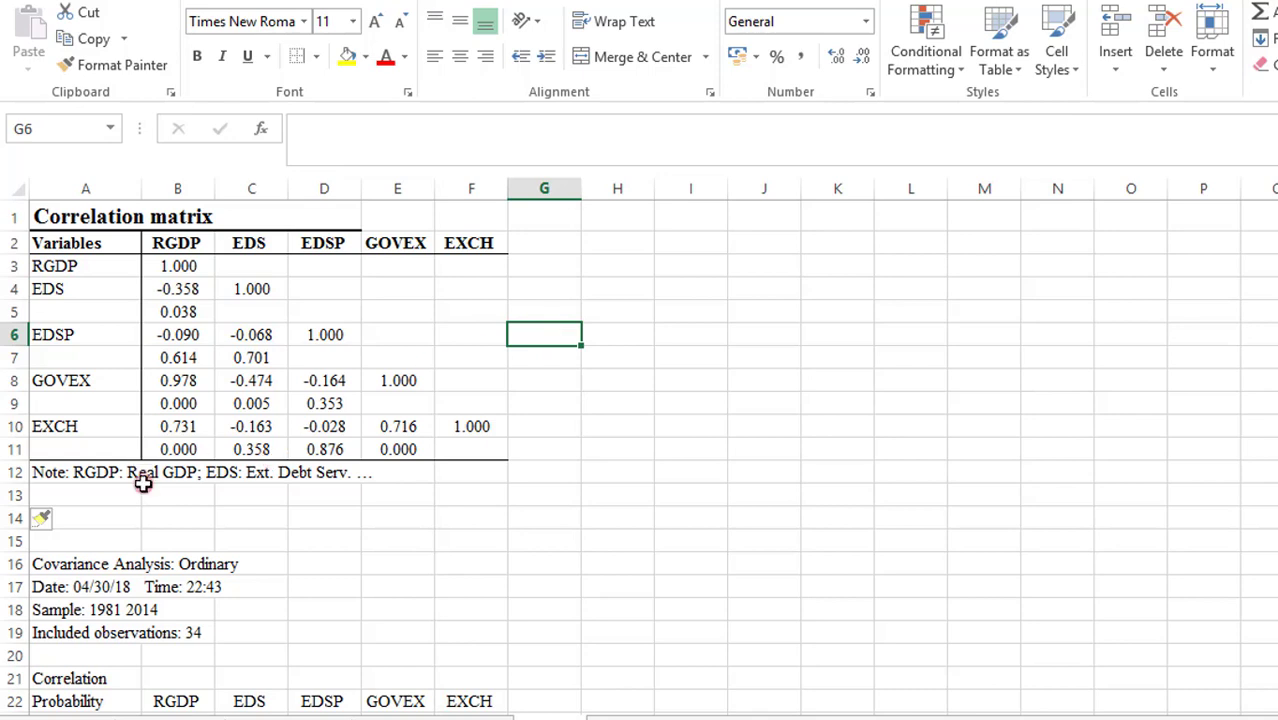
# Step: Enter 'Source: Author' in cell A13
pyautogui.click(101, 494)
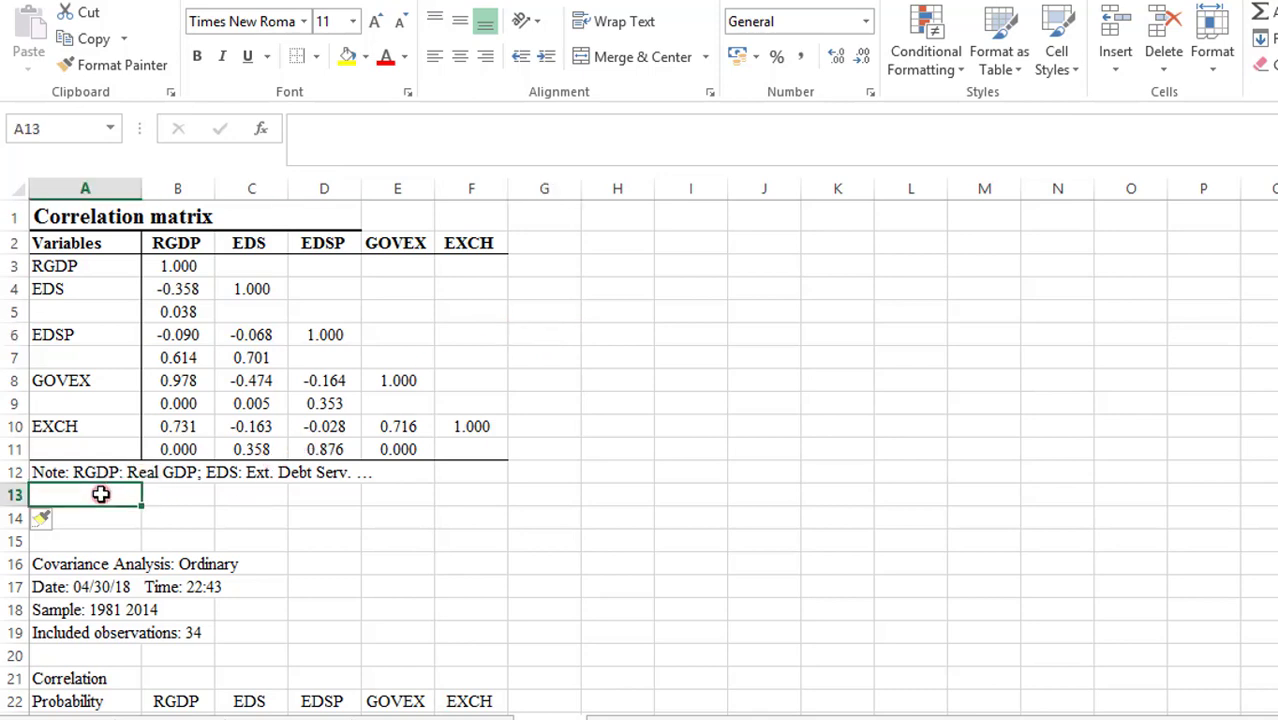
pyautogui.write('Source')
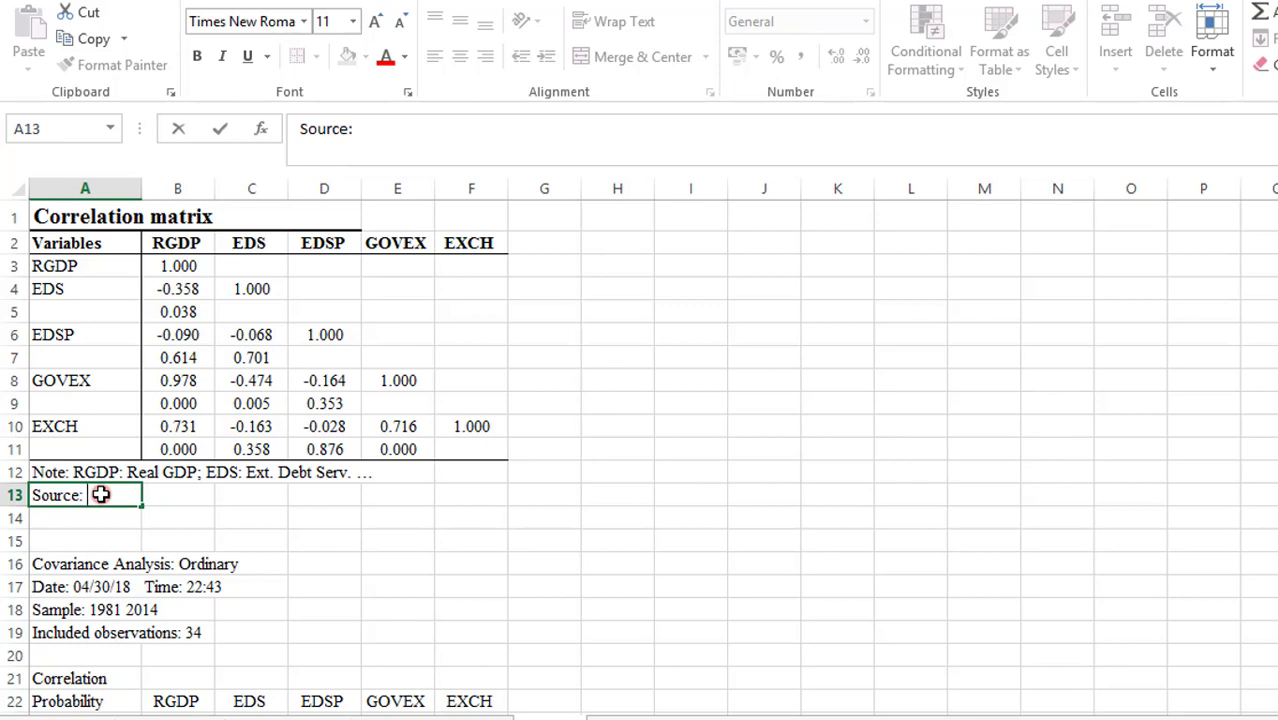
pyautogui.write(': Authoi')
pyautogui.press('Return')
pyautogui.click(257, 562)
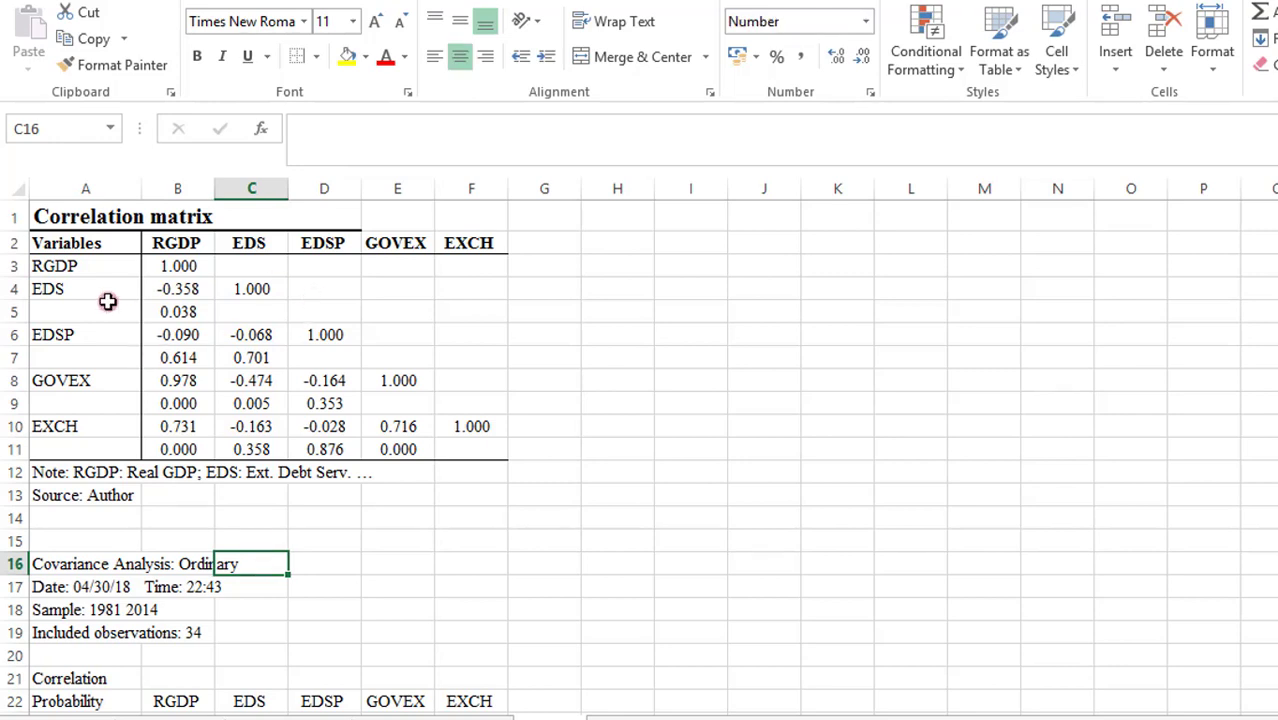
# Step: Check the full values behind 0.038 in B5, 0.614 in B7 and 0.000 in B11
pyautogui.click(184, 305)
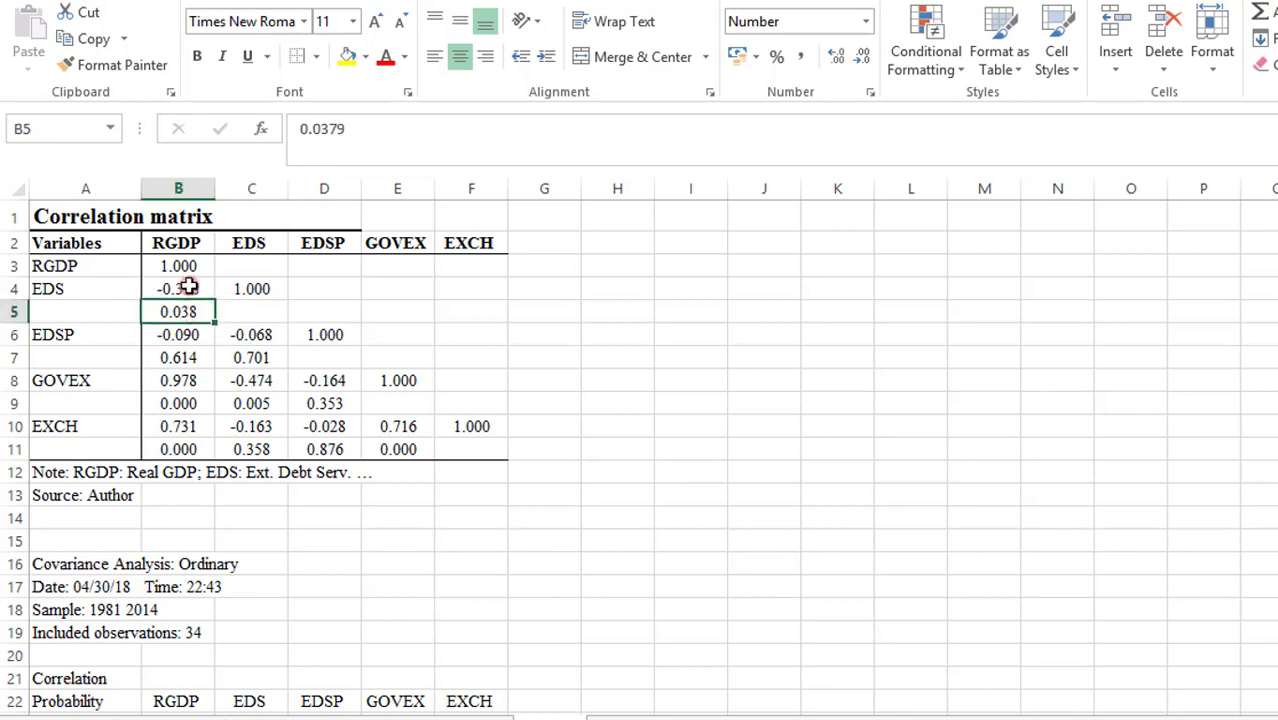
pyautogui.click(182, 357)
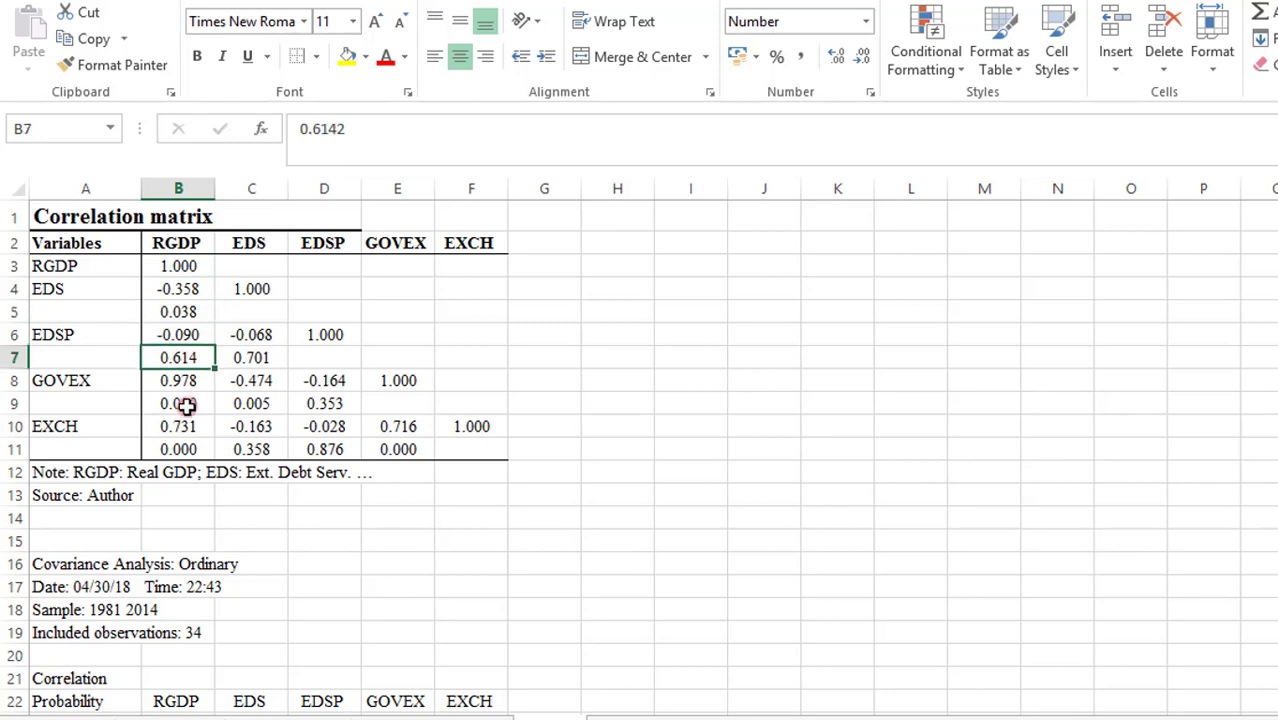
pyautogui.click(185, 449)
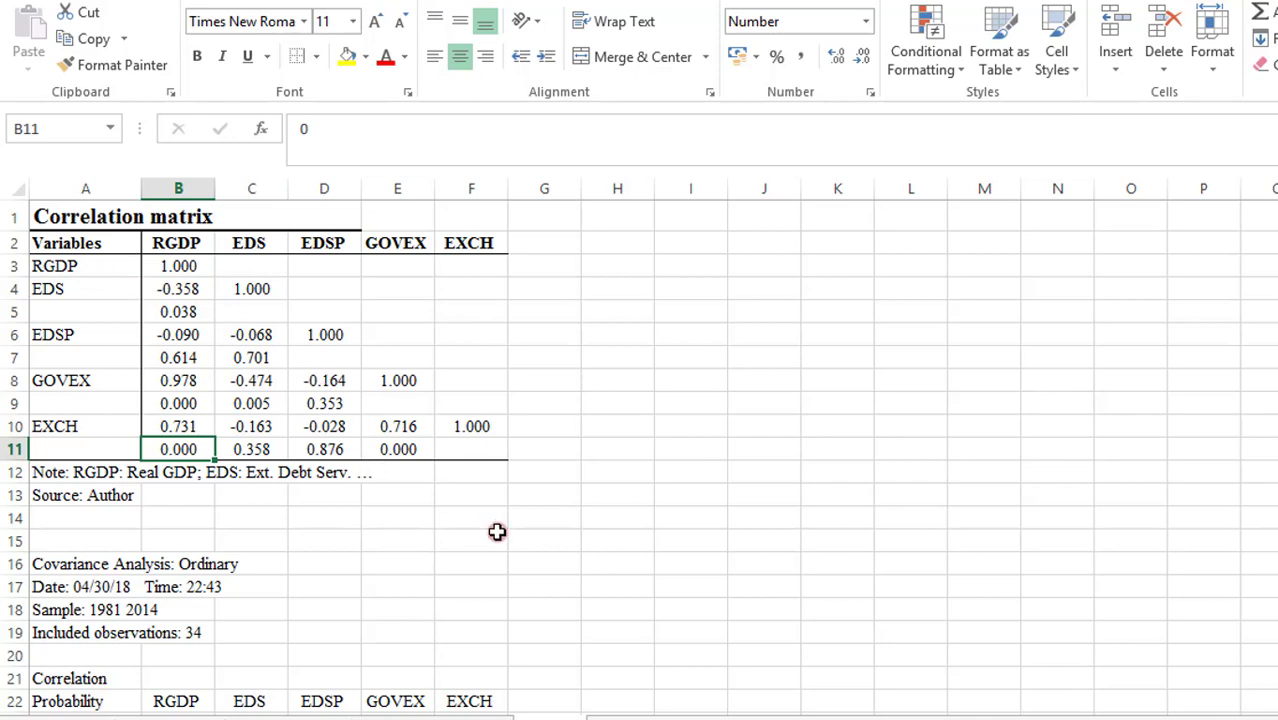
pyautogui.scroll(-3, 638, 460)
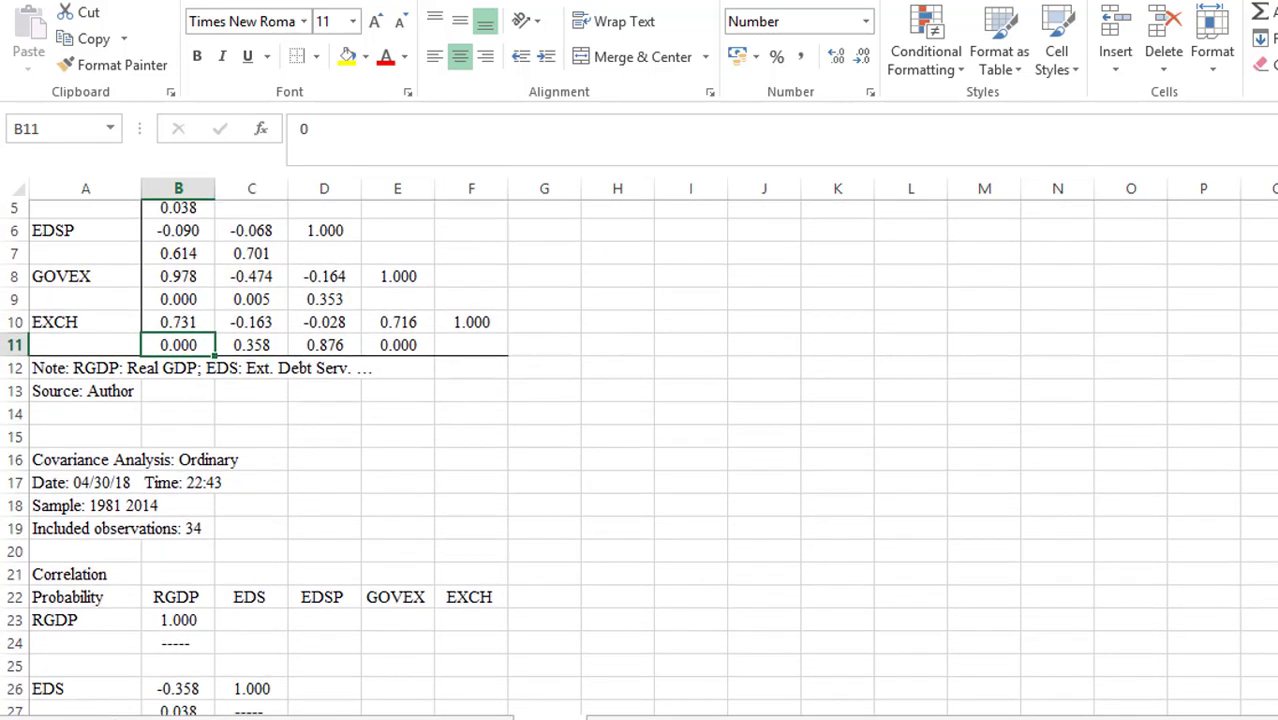
pyautogui.scroll(-3, 376, 396)
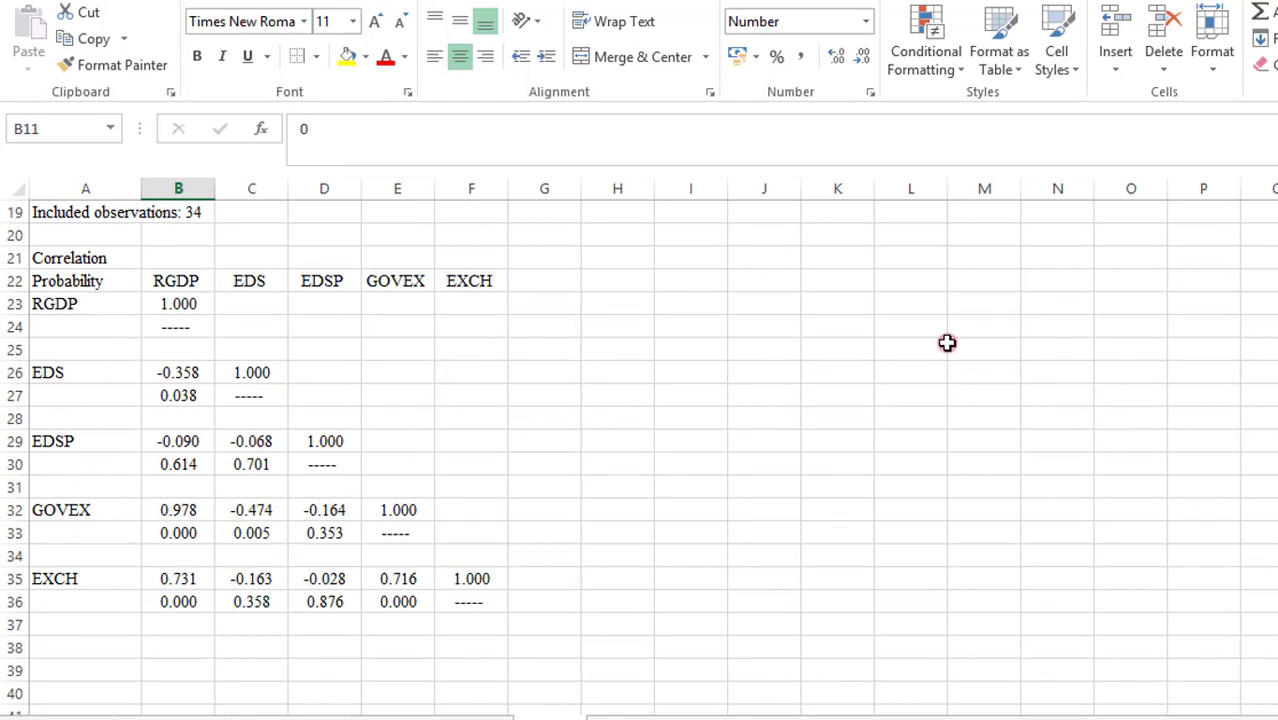
pyautogui.scroll(1, 640, 458)
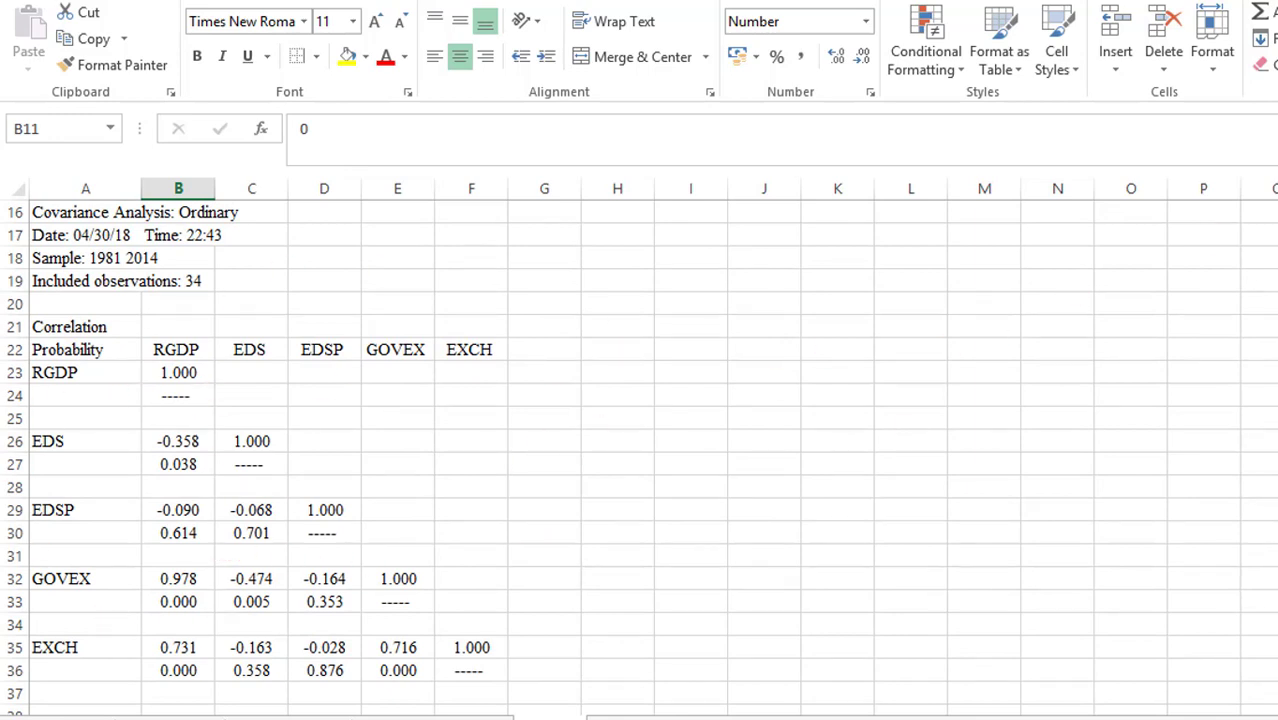
pyautogui.scroll(5, 640, 458)
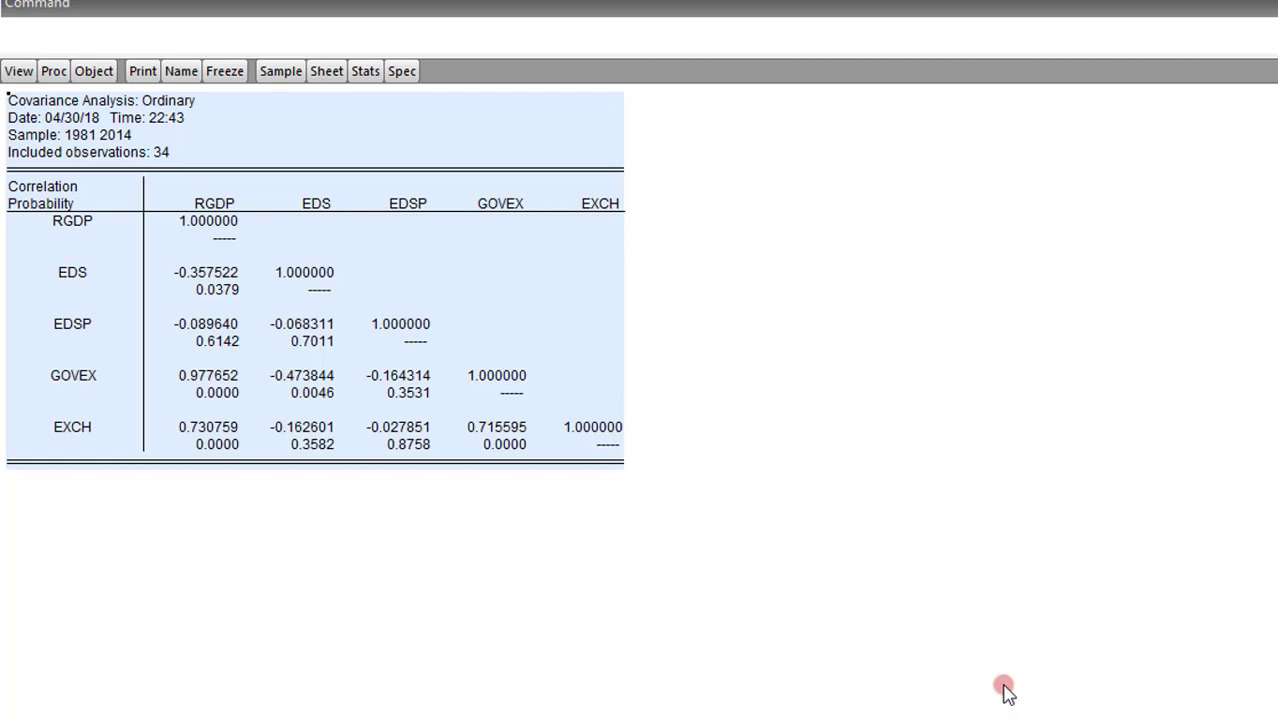
# Step: Select the whole correlation table from the Covariance Analysis cell and copy it as displayed
pyautogui.click(711, 276)
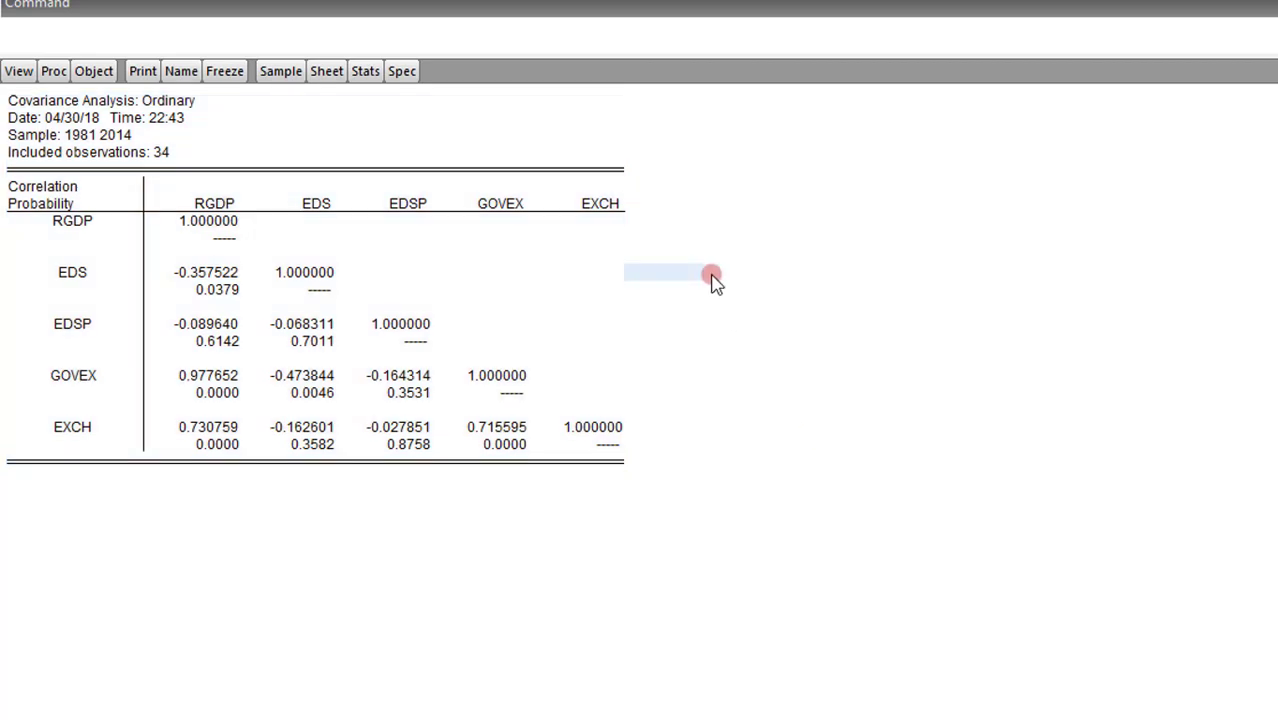
pyautogui.click(609, 379)
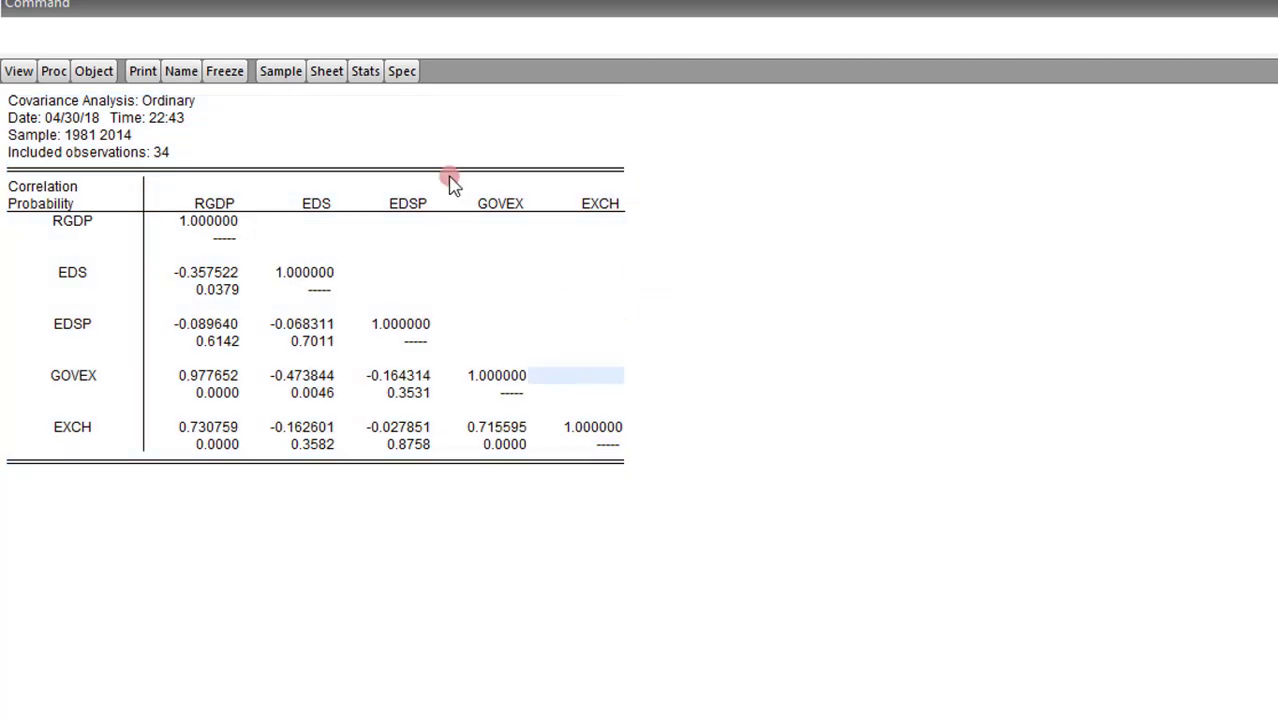
pyautogui.click(10, 104)
pyautogui.moveTo(8, 104); pyautogui.dragTo(622, 468)
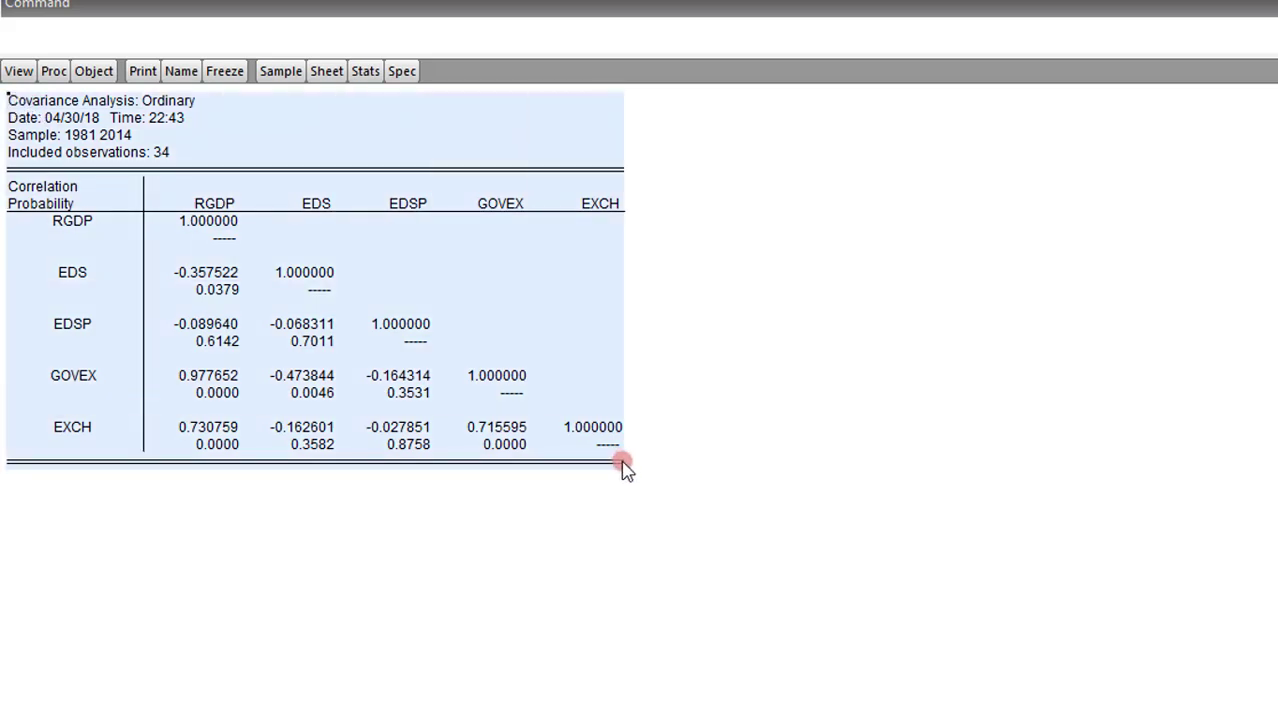
pyautogui.hotkey('ctrl', 'c')
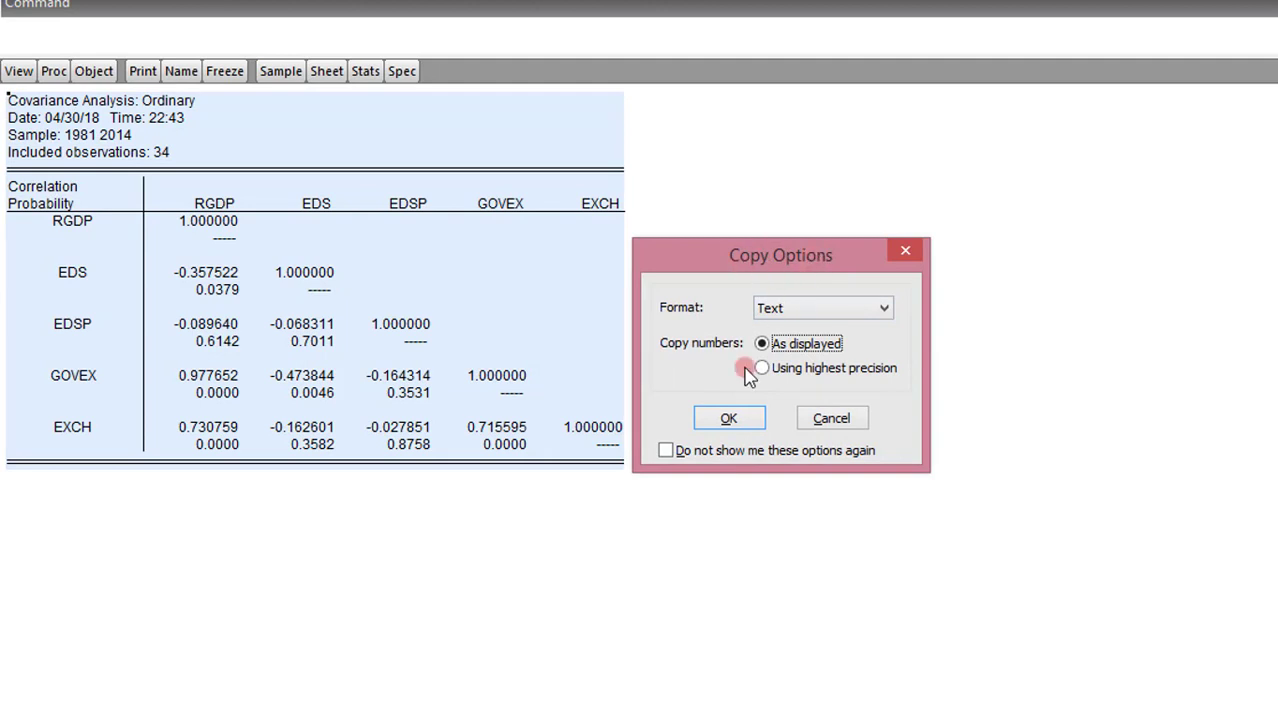
pyautogui.click(729, 418)
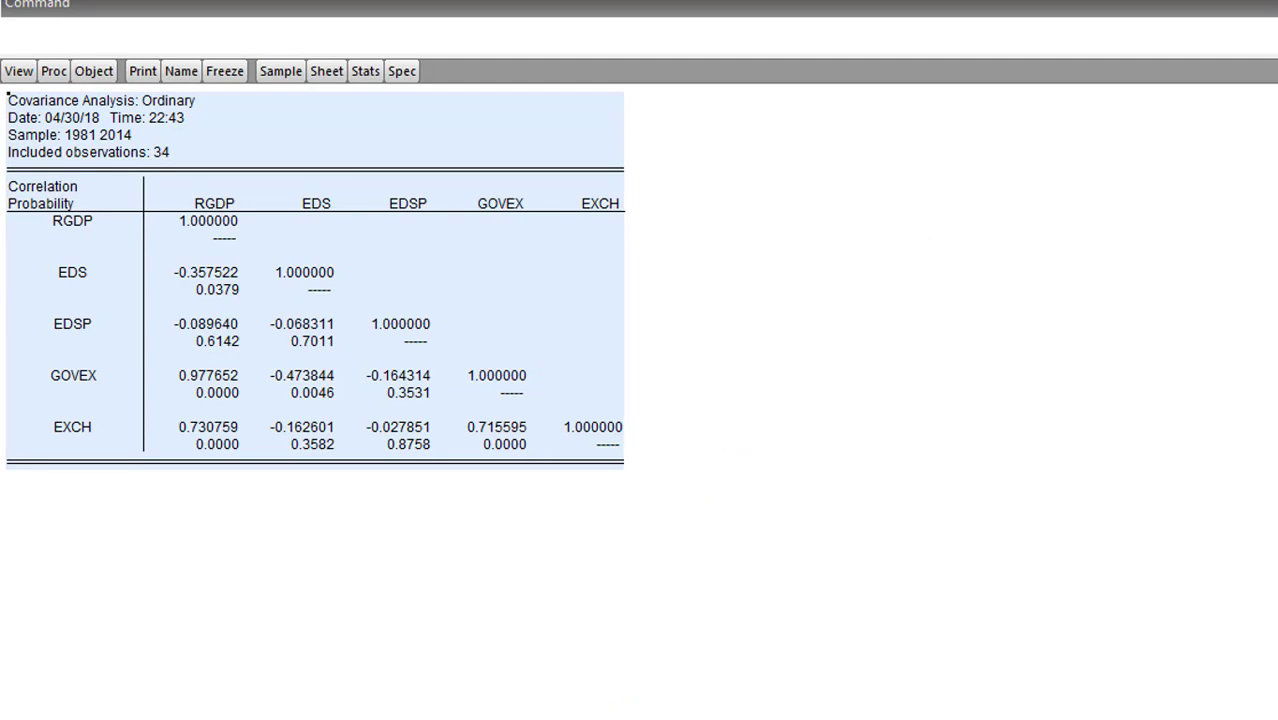
# Step: In the blank Word document, Paste Special the correlation table as Formatted Text (RTF)
pyautogui.hotkey('alt', 'Tab')
pyautogui.click(753, 307)
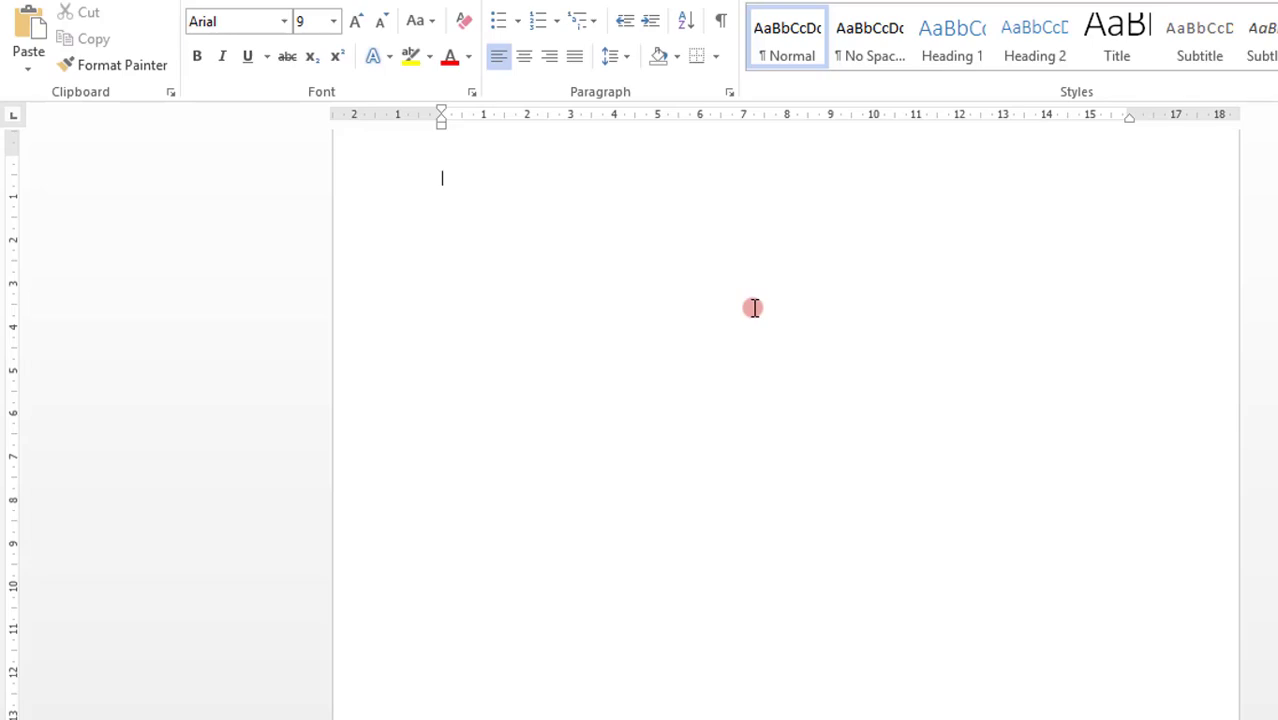
pyautogui.click(29, 70)
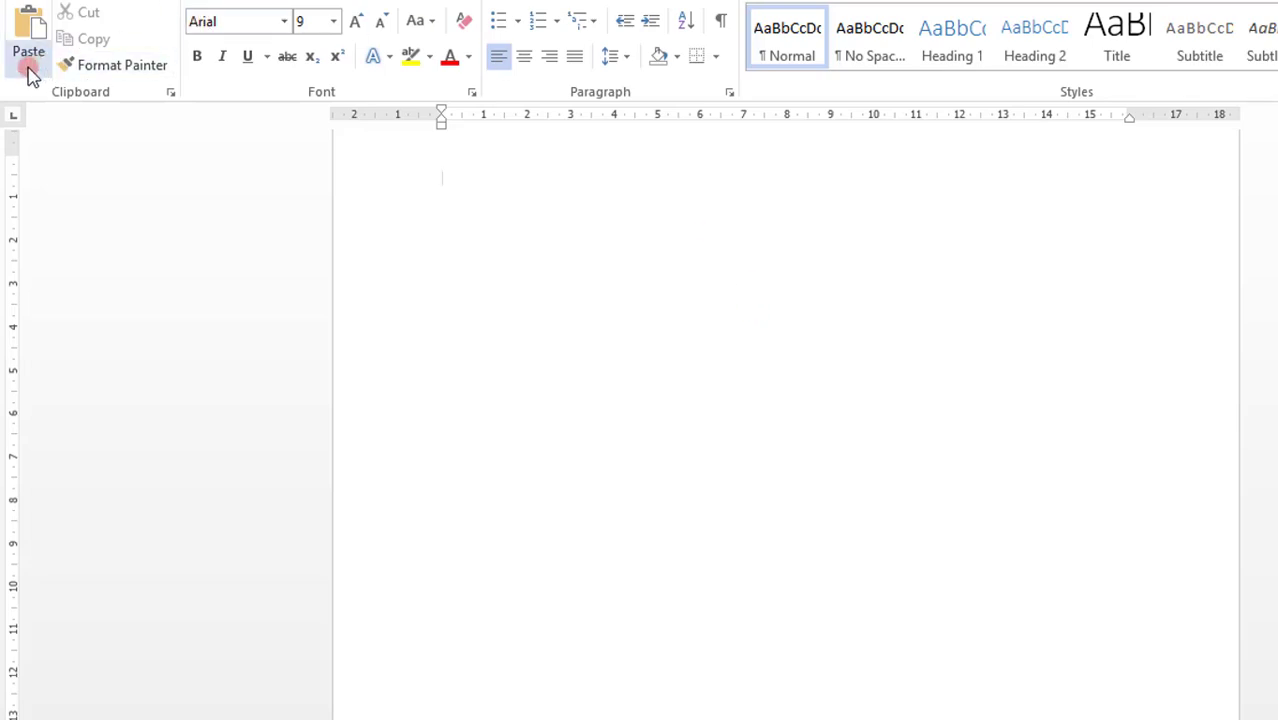
pyautogui.click(66, 157)
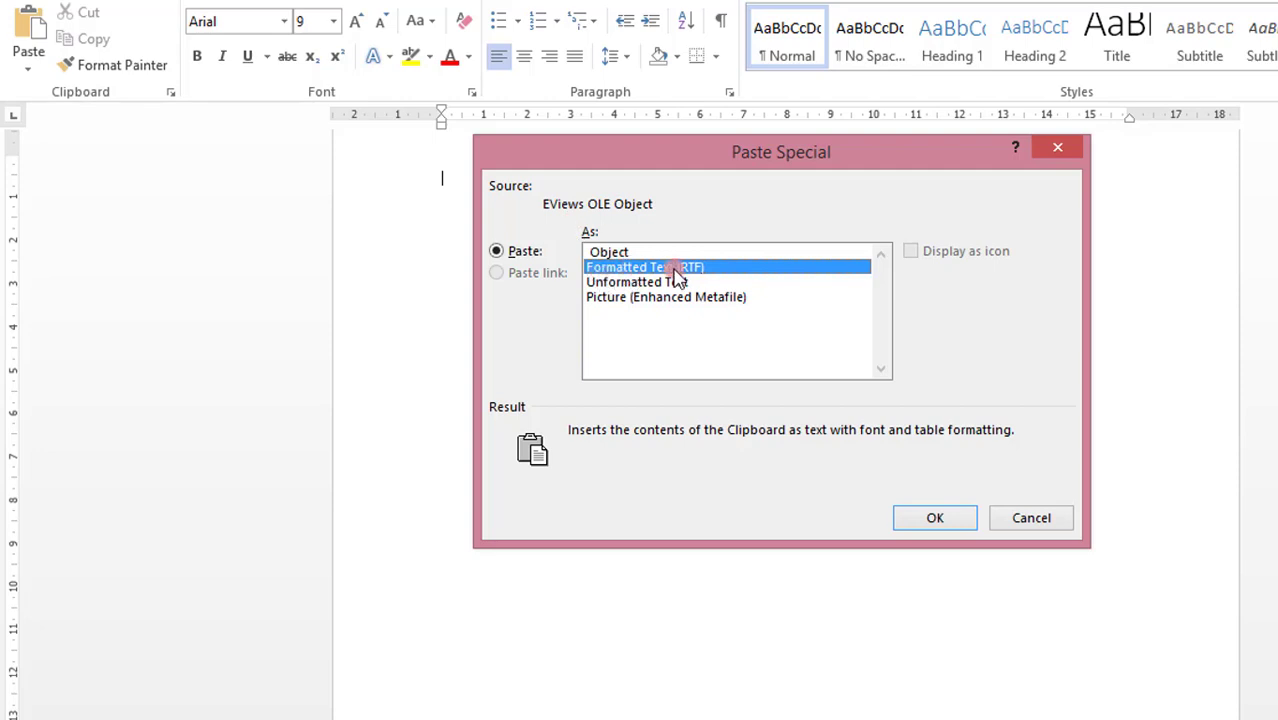
pyautogui.click(945, 518)
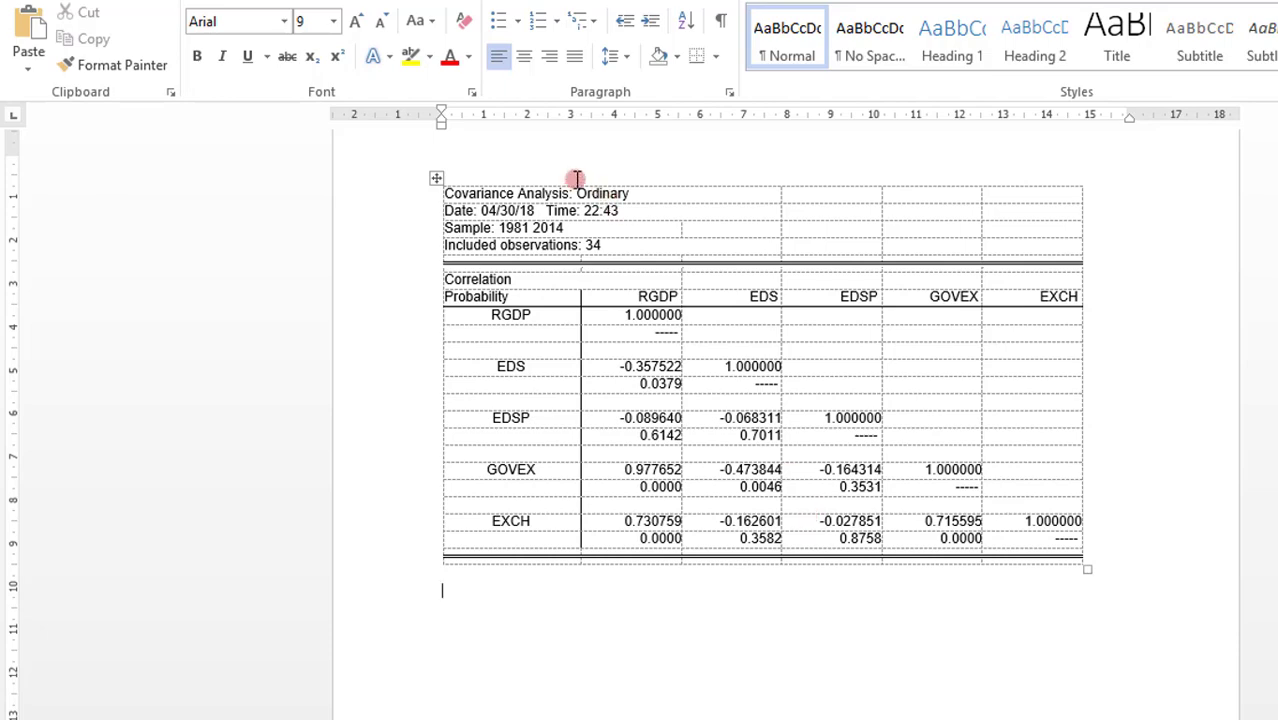
# Step: Paste a second copy of the correlation table below the first one
pyautogui.click(436, 177)
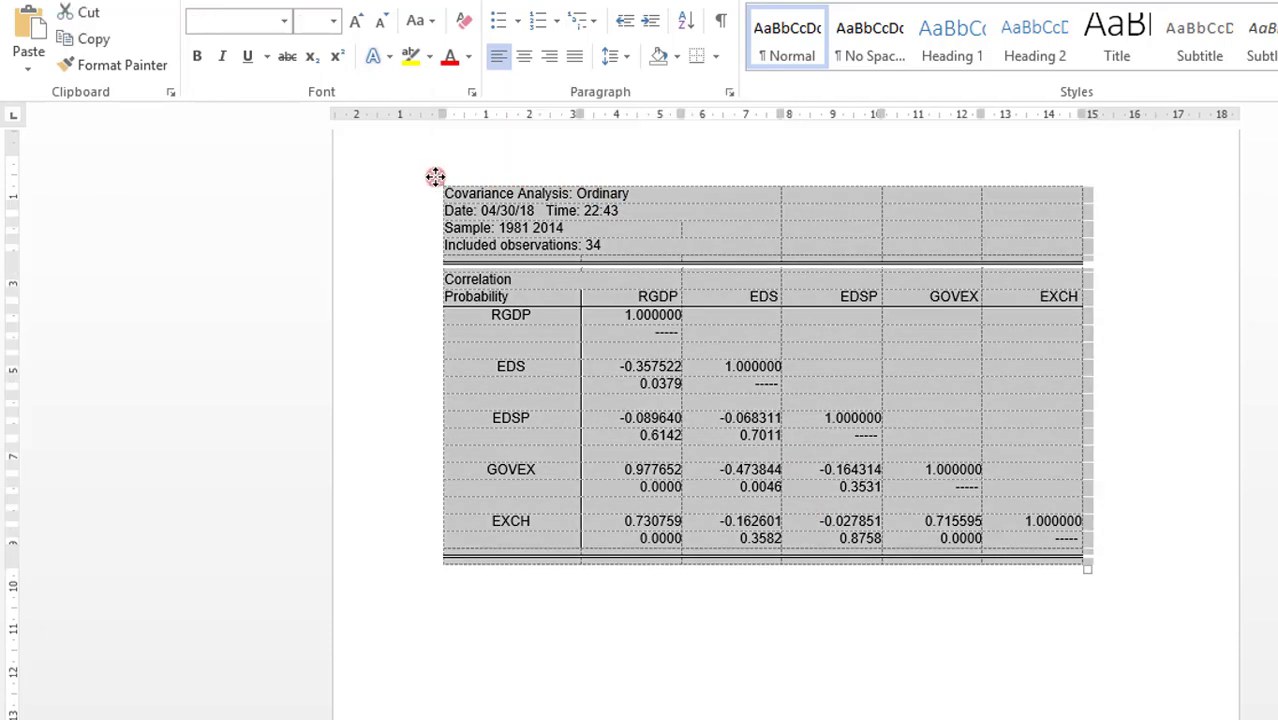
pyautogui.click(612, 707)
pyautogui.hotkey('ctrl', 'v')
pyautogui.hotkey('ctrl', 'v')
pyautogui.hotkey('ctrl', 'v')
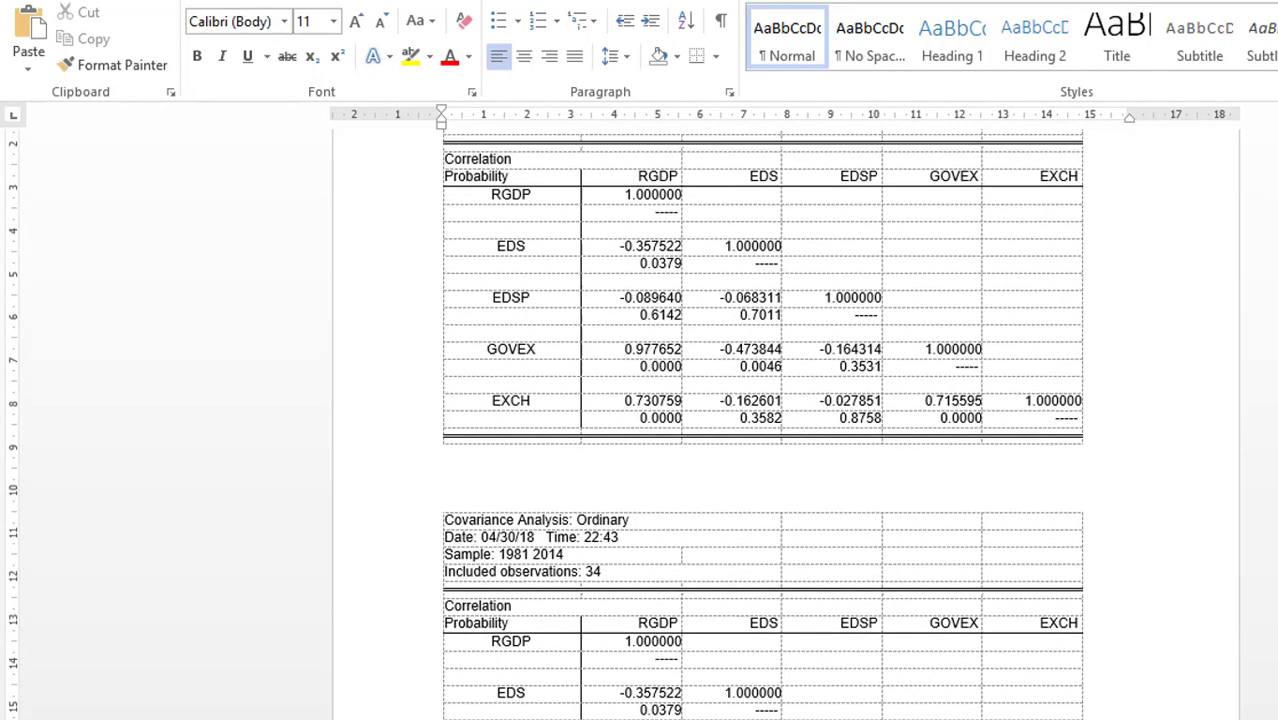
# Step: Delete the four Covariance Analysis header rows from the top table
pyautogui.scroll(1, 760, 400)
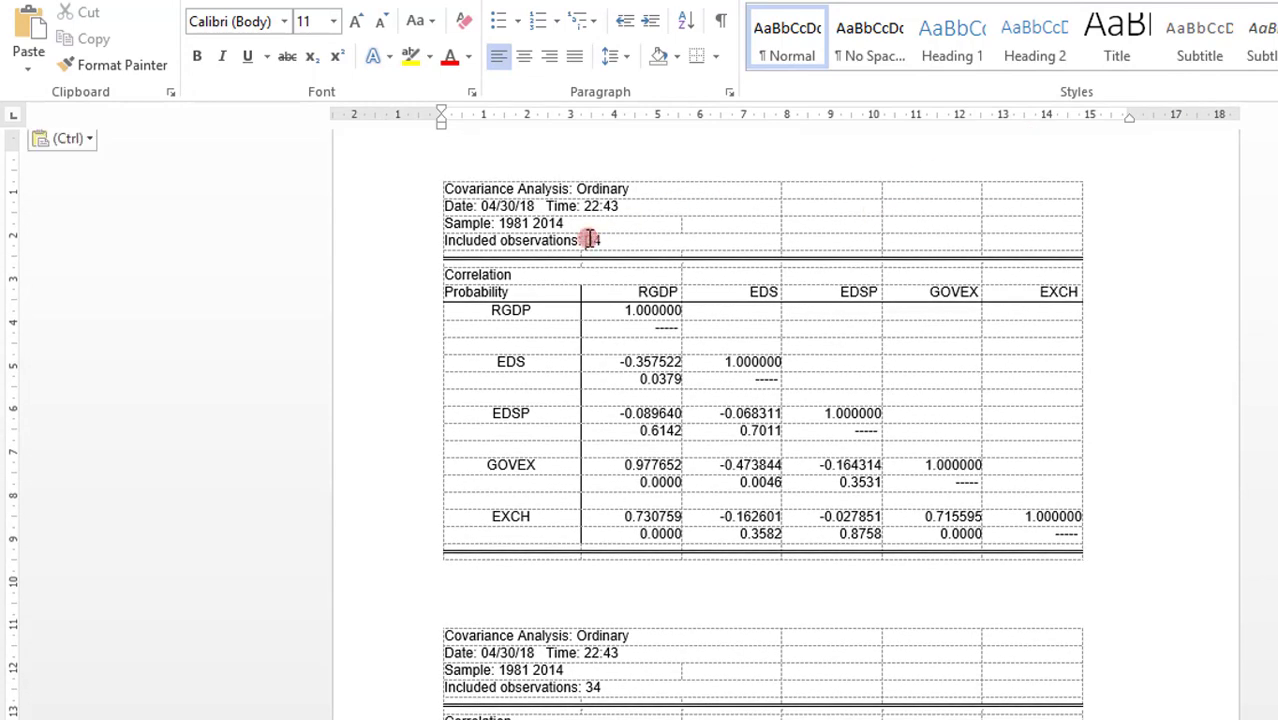
pyautogui.click(588, 238)
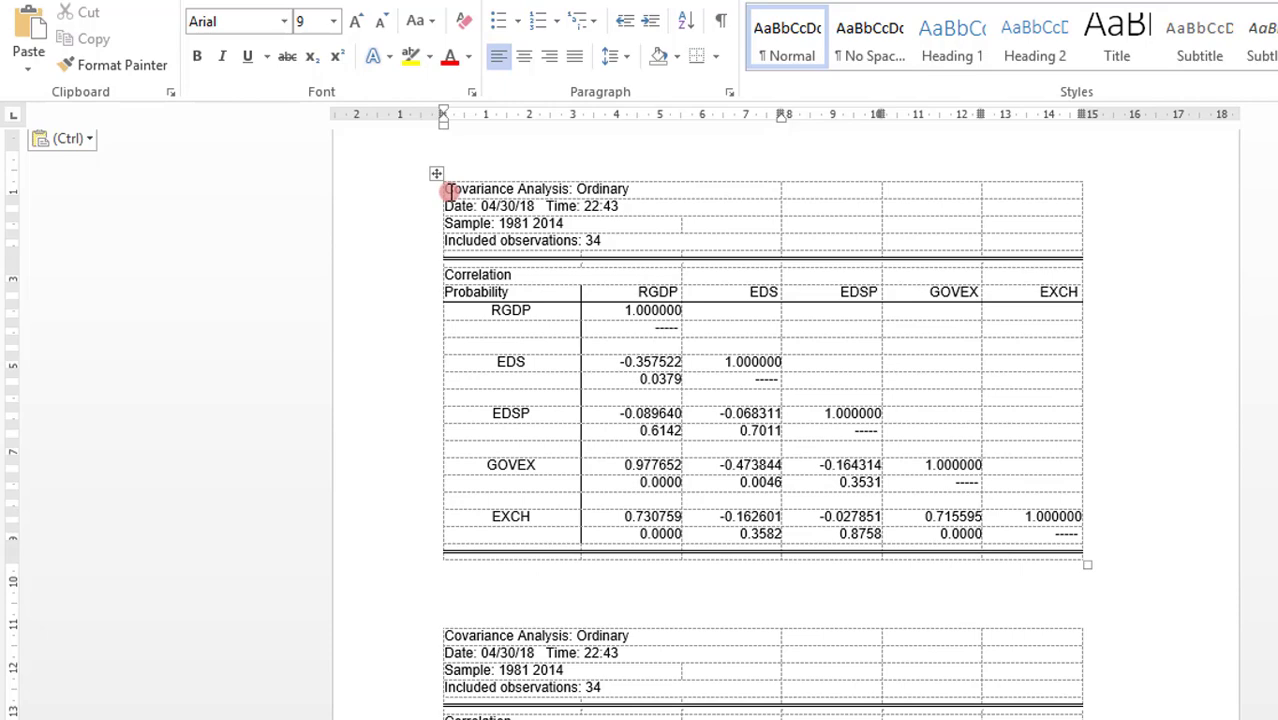
pyautogui.moveTo(449, 190); pyautogui.dragTo(851, 270)
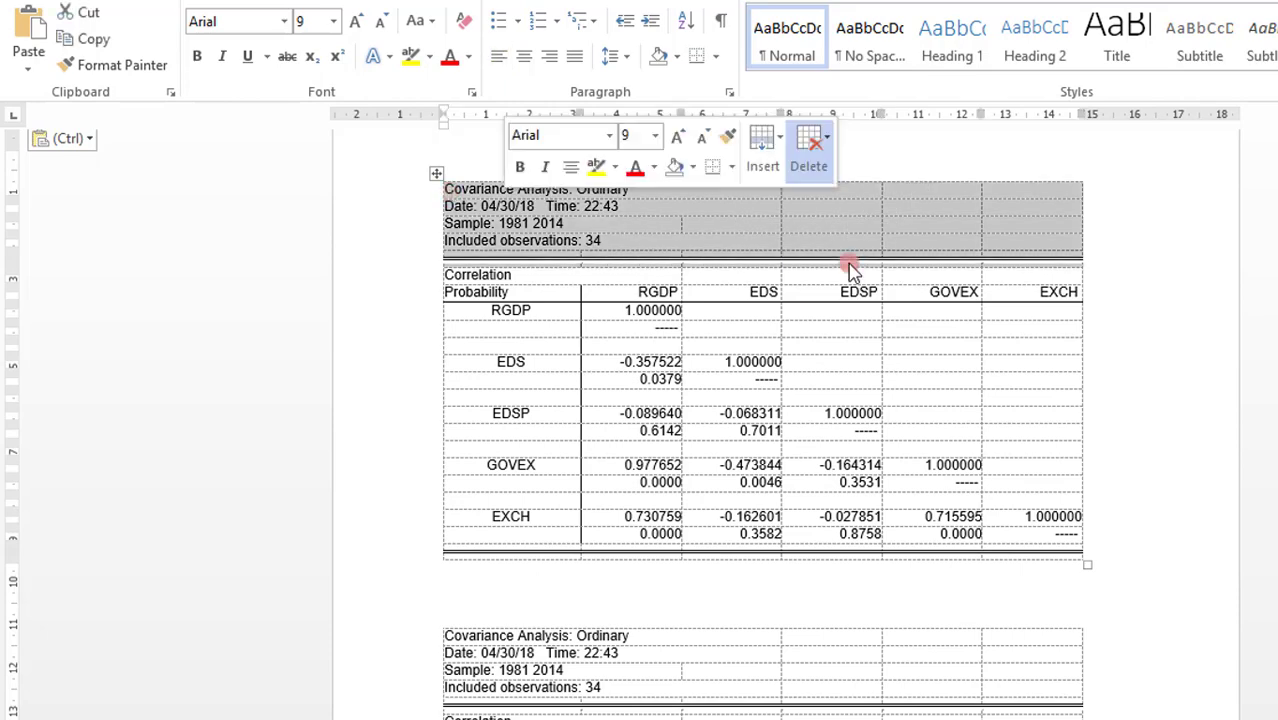
pyautogui.press('BackSpace')
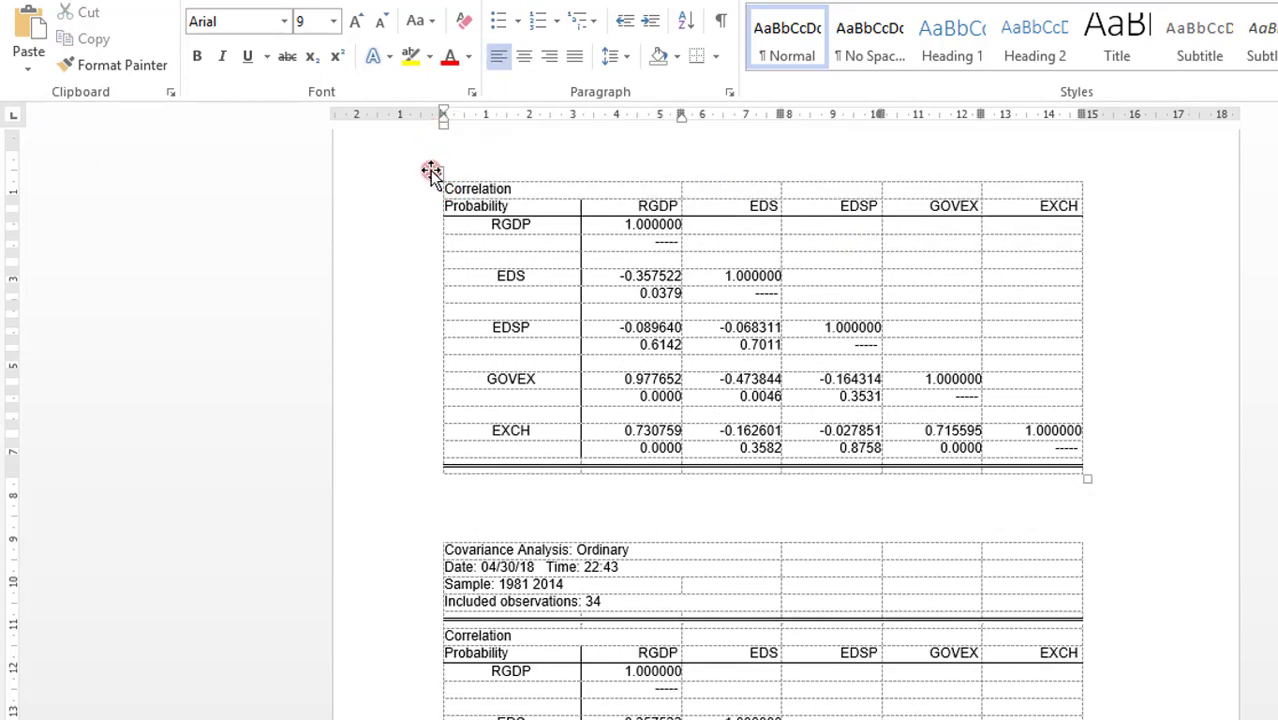
# Step: Set the whole Correlation table to Times New Roman, size 12
pyautogui.click(431, 172)
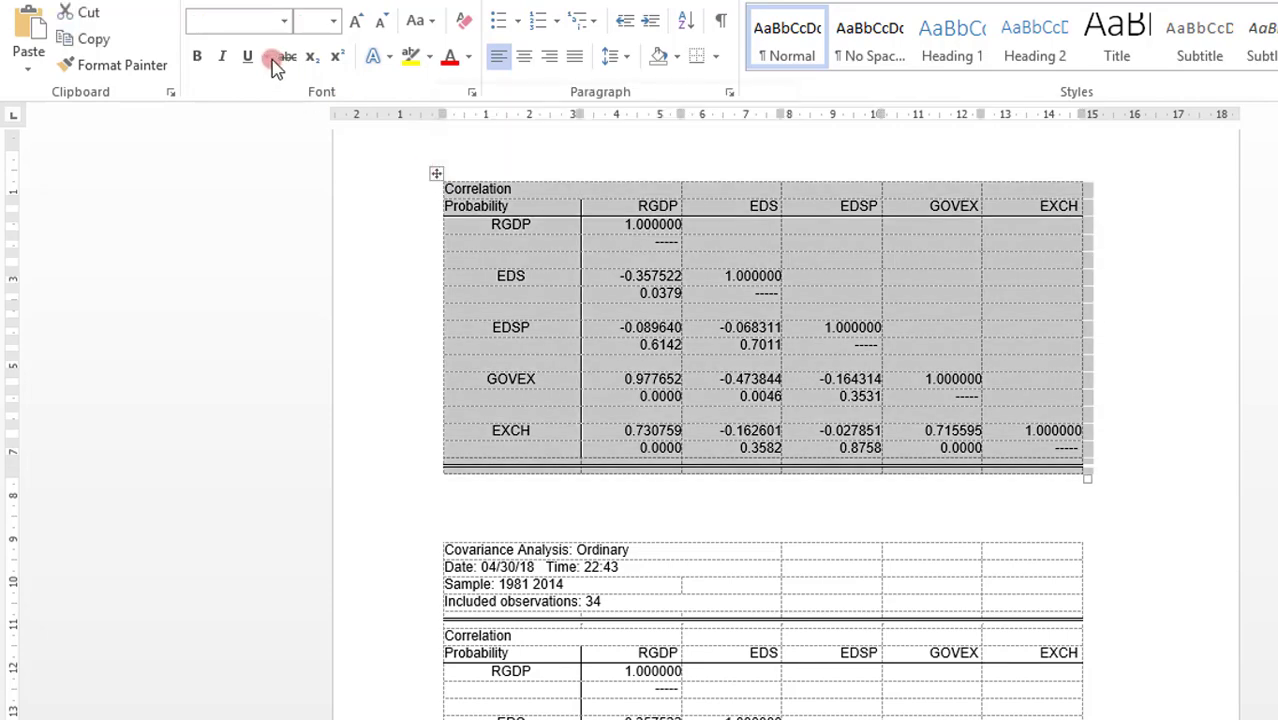
pyautogui.click(242, 20)
pyautogui.write('Times New Roman')
pyautogui.press('Tab')
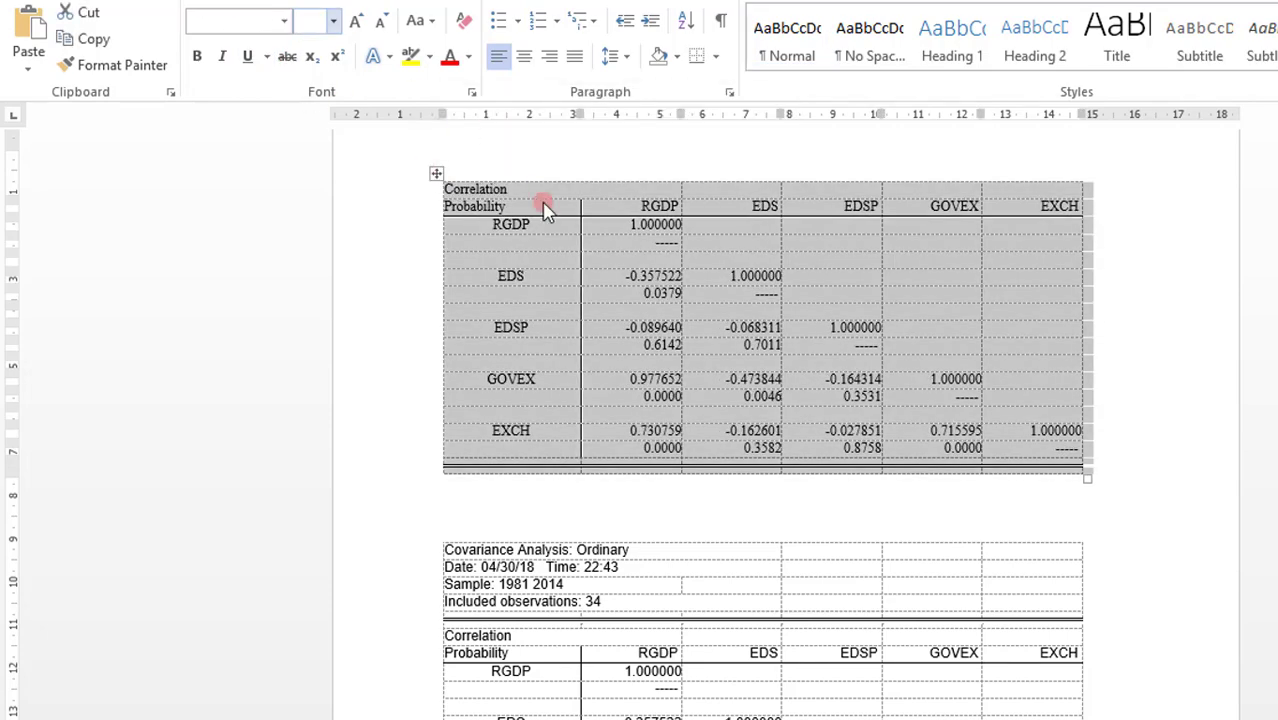
pyautogui.write('12')
pyautogui.press('Return')
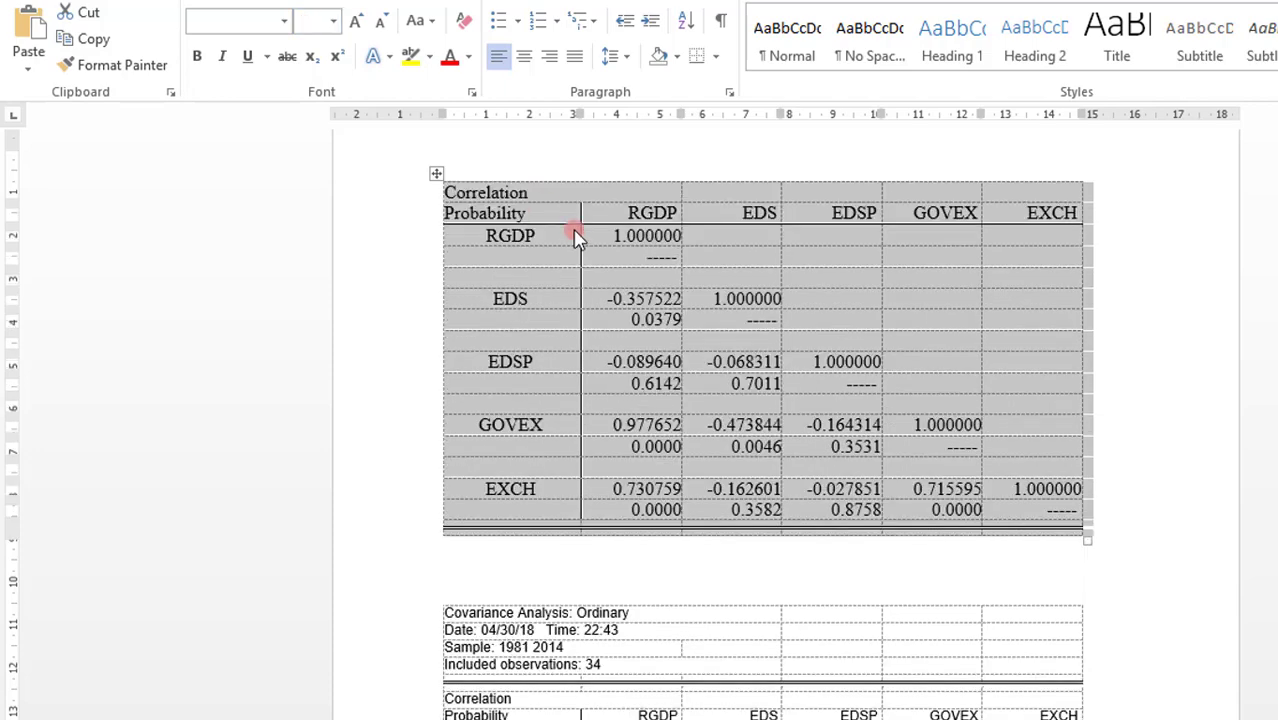
pyautogui.click(533, 195)
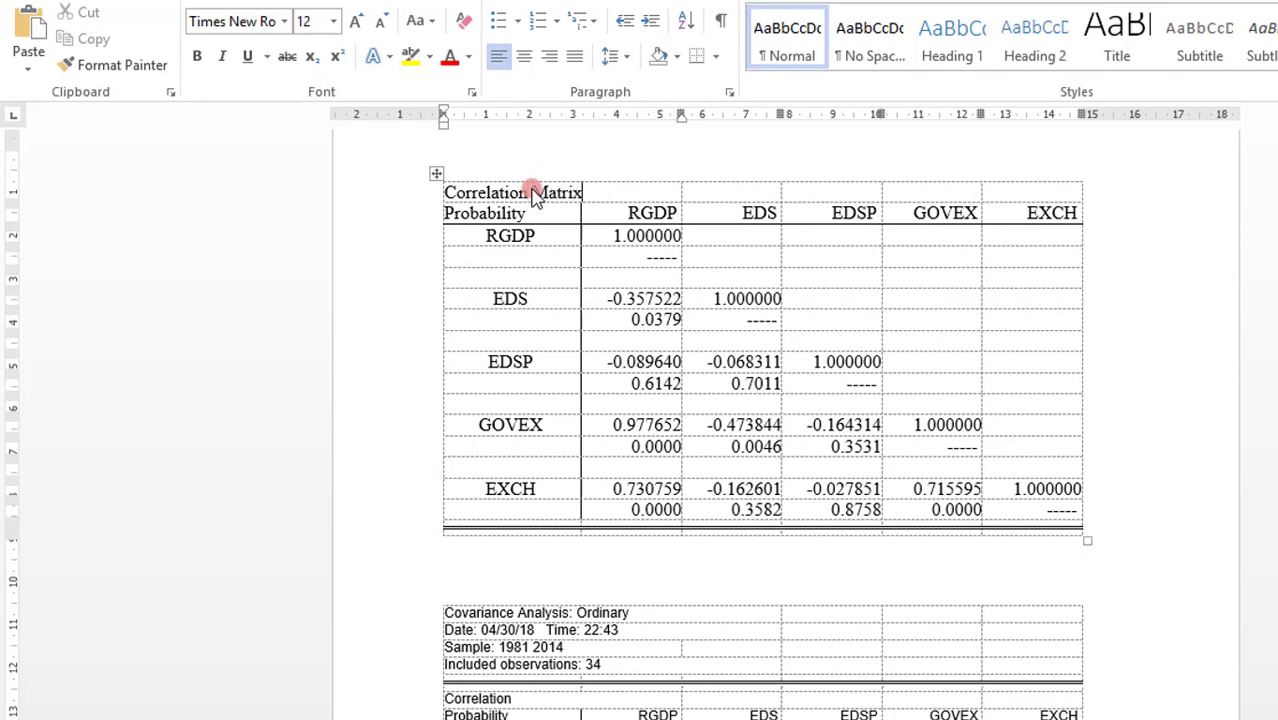
# Step: Make the Correlation Matrix title larger and bold
pyautogui.doubleClick(533, 195)
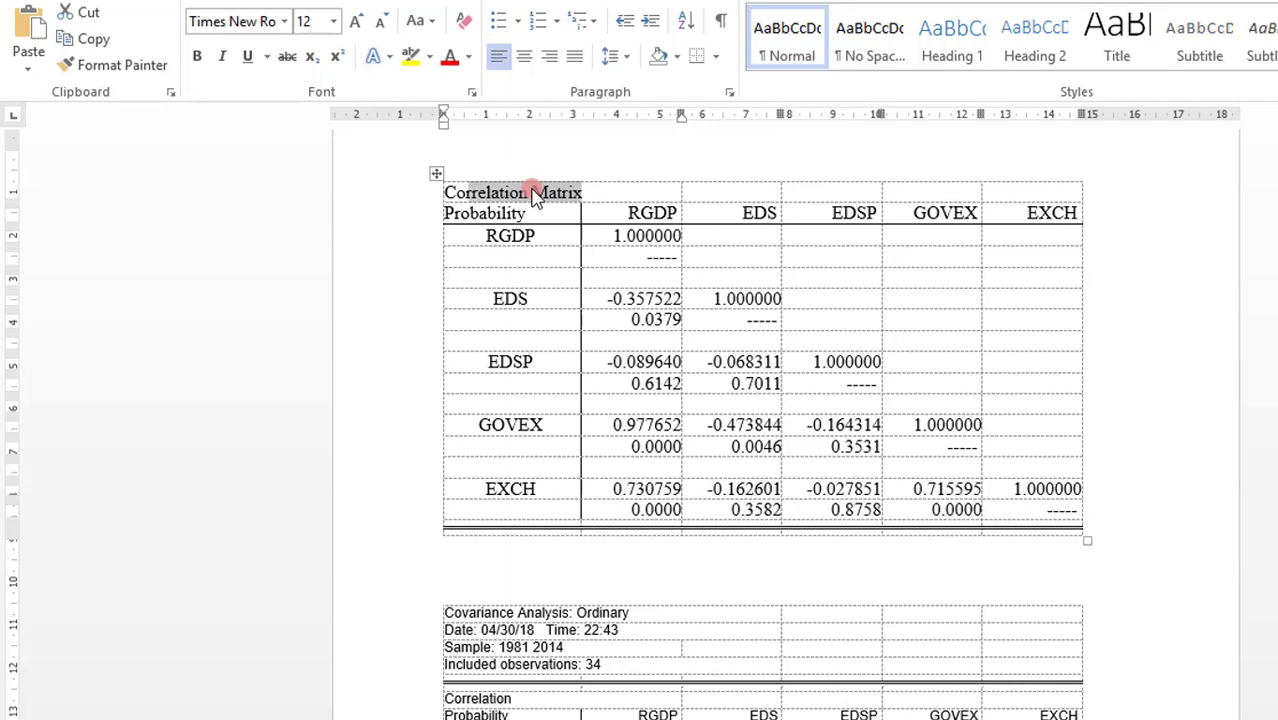
pyautogui.hotkey('ctrl', 'shift', '.')
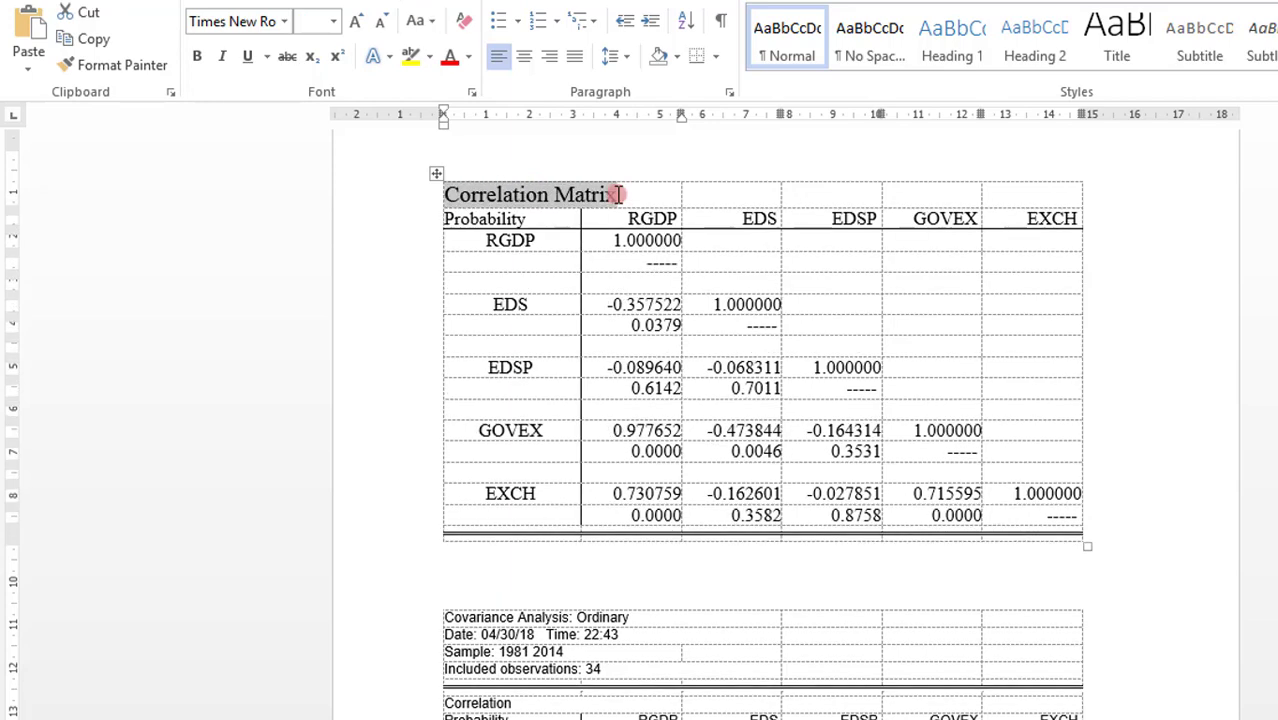
pyautogui.hotkey('ctrl', 'b')
pyautogui.click(640, 325)
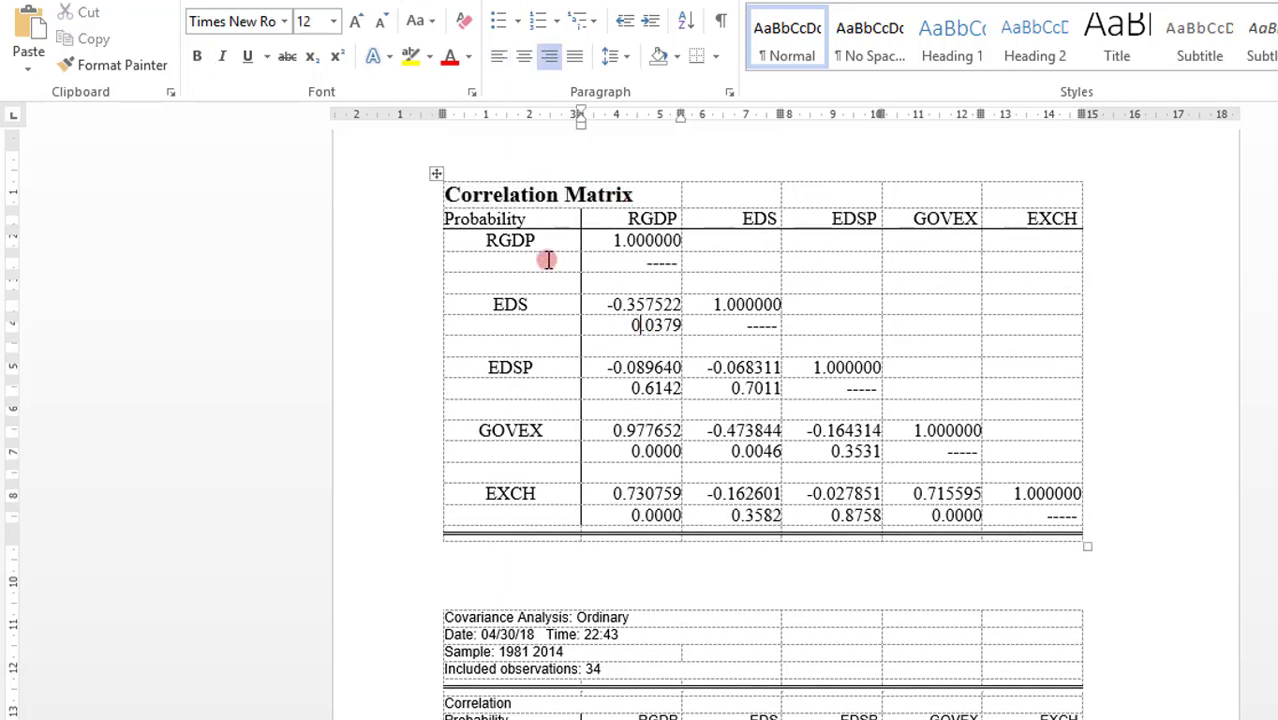
# Step: Rename the Probability header cell to 'Variables'
pyautogui.click(532, 219)
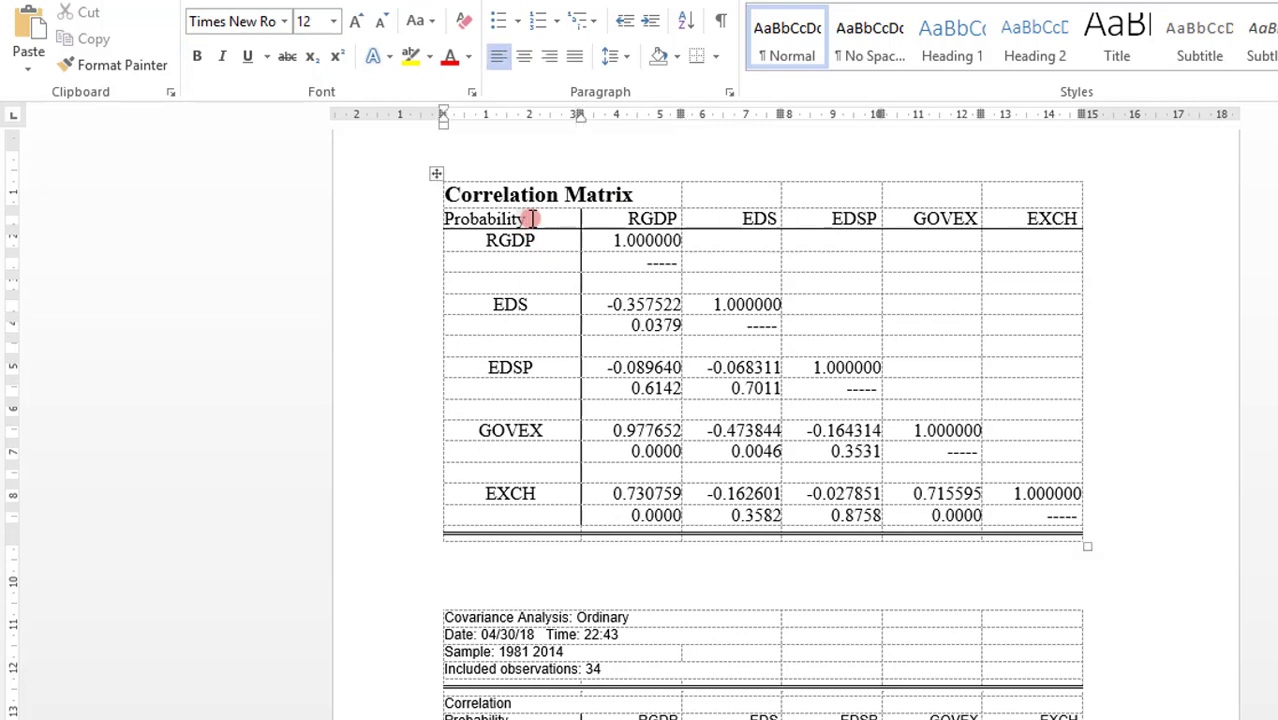
pyautogui.hotkey('shift', 'Left')
pyautogui.hotkey('shift', 'Left')
pyautogui.hotkey('shift', 'Left')
pyautogui.write('Variables')
pyautogui.click(597, 222)
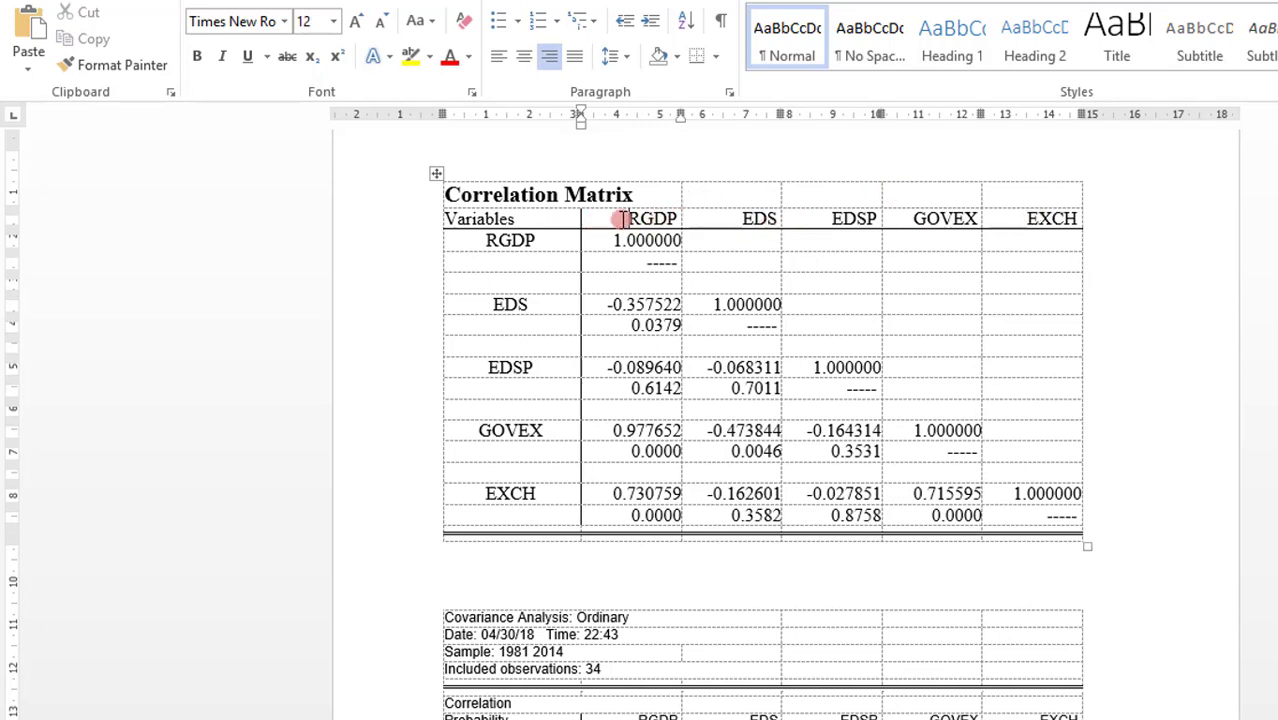
# Step: Centre the headers and values across all value columns
pyautogui.hotkey('shift', 'Down')
pyautogui.hotkey('shift', 'Down')
pyautogui.hotkey('shift', 'Down')
pyautogui.hotkey('shift', 'Down')
pyautogui.hotkey('shift', 'Down')
pyautogui.hotkey('shift', 'Down')
pyautogui.hotkey('shift', 'Down')
pyautogui.hotkey('shift', 'Down')
pyautogui.hotkey('shift', 'Down')
pyautogui.hotkey('shift', 'Down')
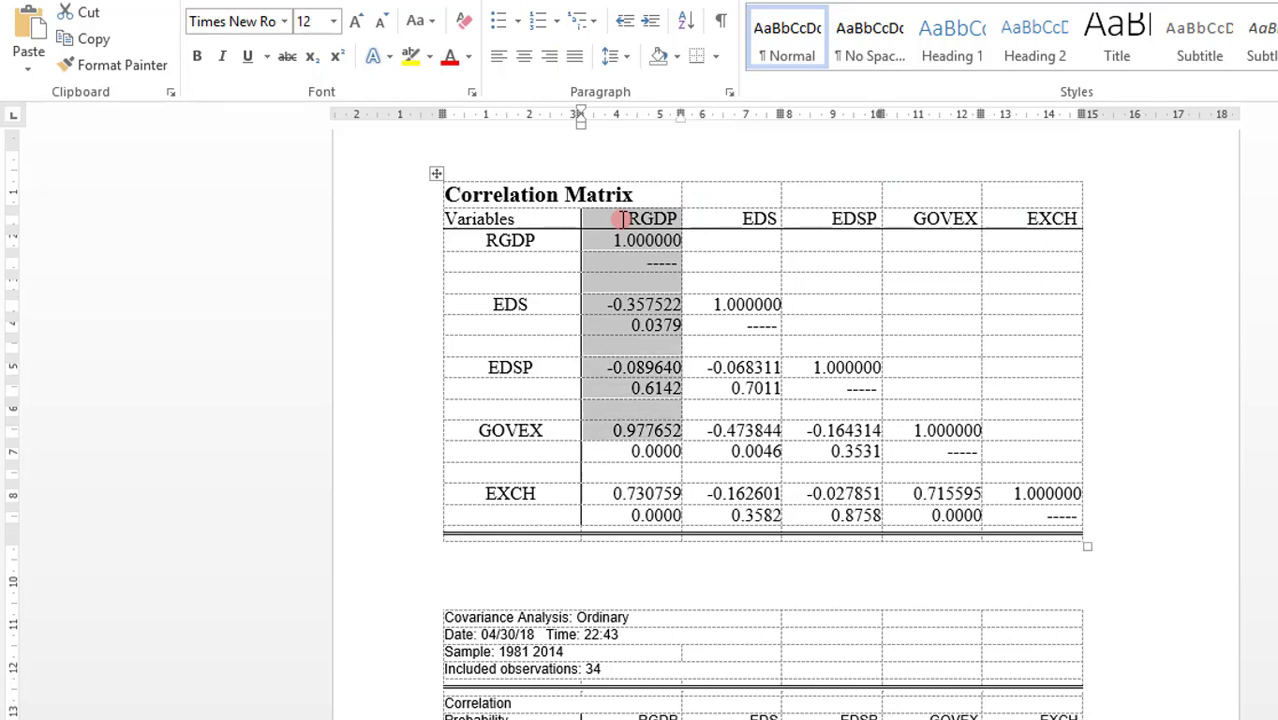
pyautogui.hotkey('shift', 'Down')
pyautogui.hotkey('shift', 'Down')
pyautogui.hotkey('shift', 'Down')
pyautogui.hotkey('shift', 'Down')
pyautogui.hotkey('shift', 'Right')
pyautogui.hotkey('shift', 'Right')
pyautogui.hotkey('shift', 'Right')
pyautogui.hotkey('shift', 'Right')
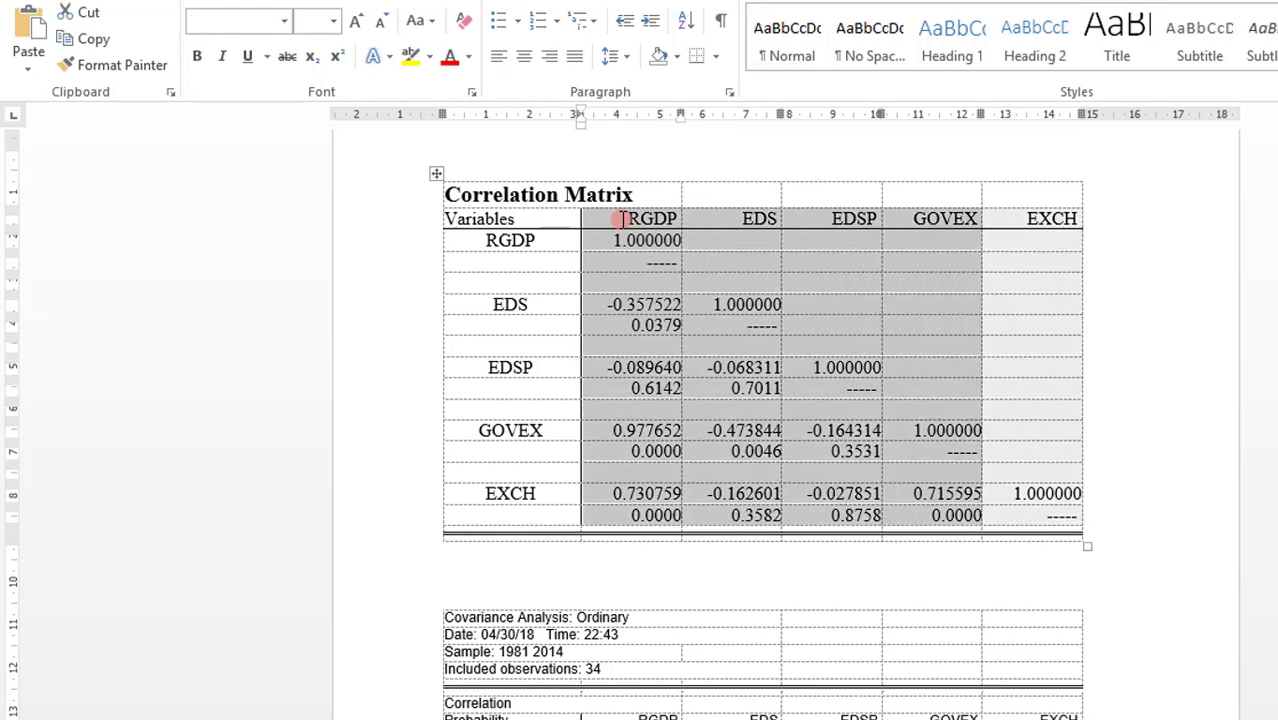
pyautogui.click(527, 58)
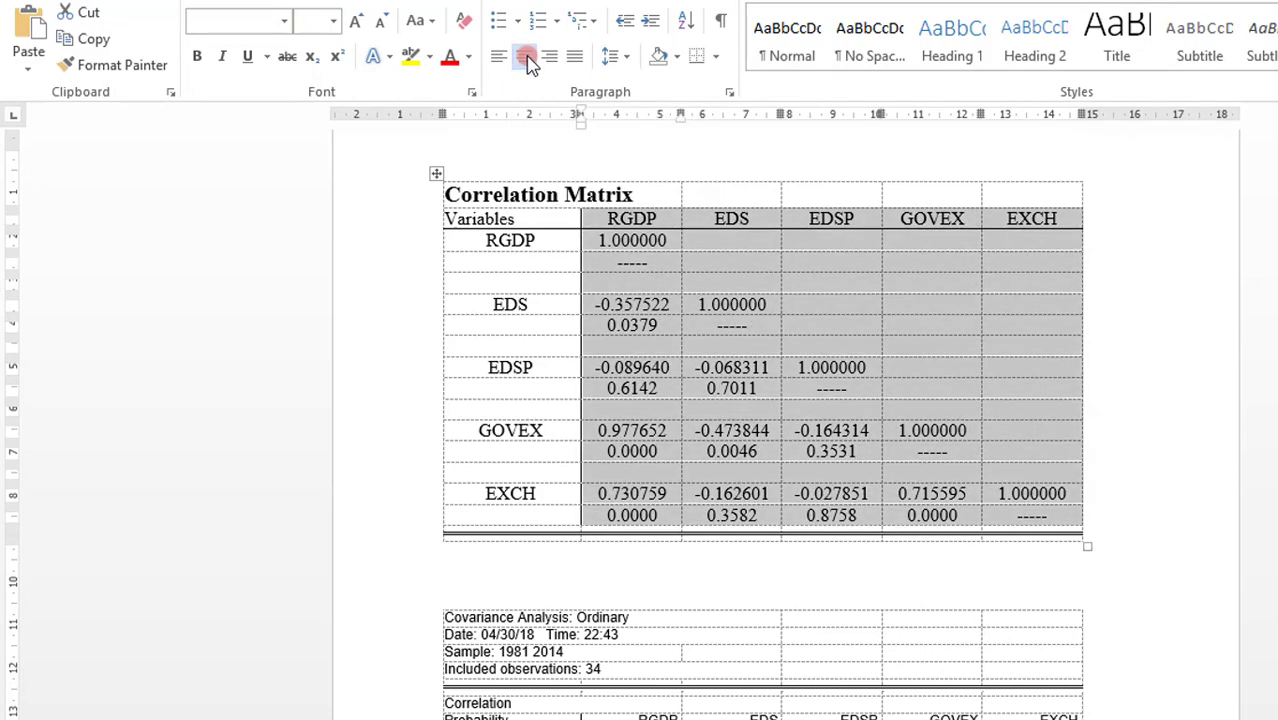
pyautogui.click(929, 363)
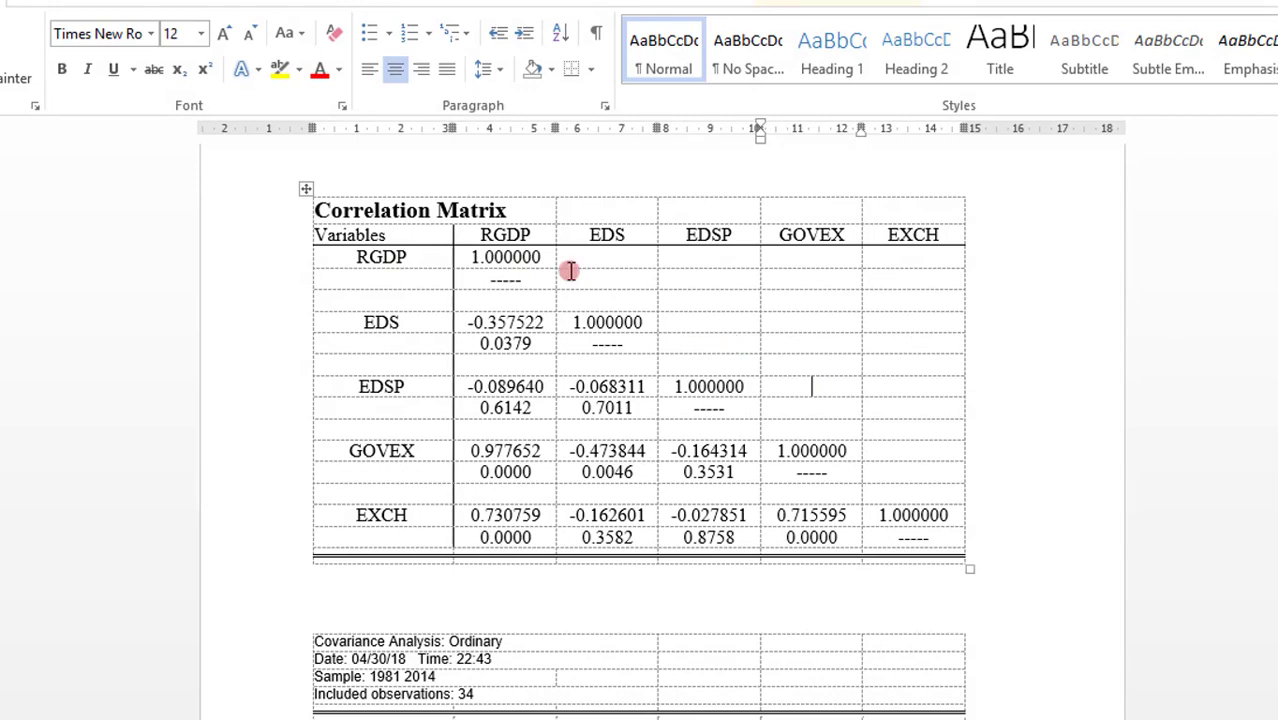
# Step: Delete the blank spacer and dash rows from the table
pyautogui.click(403, 278)
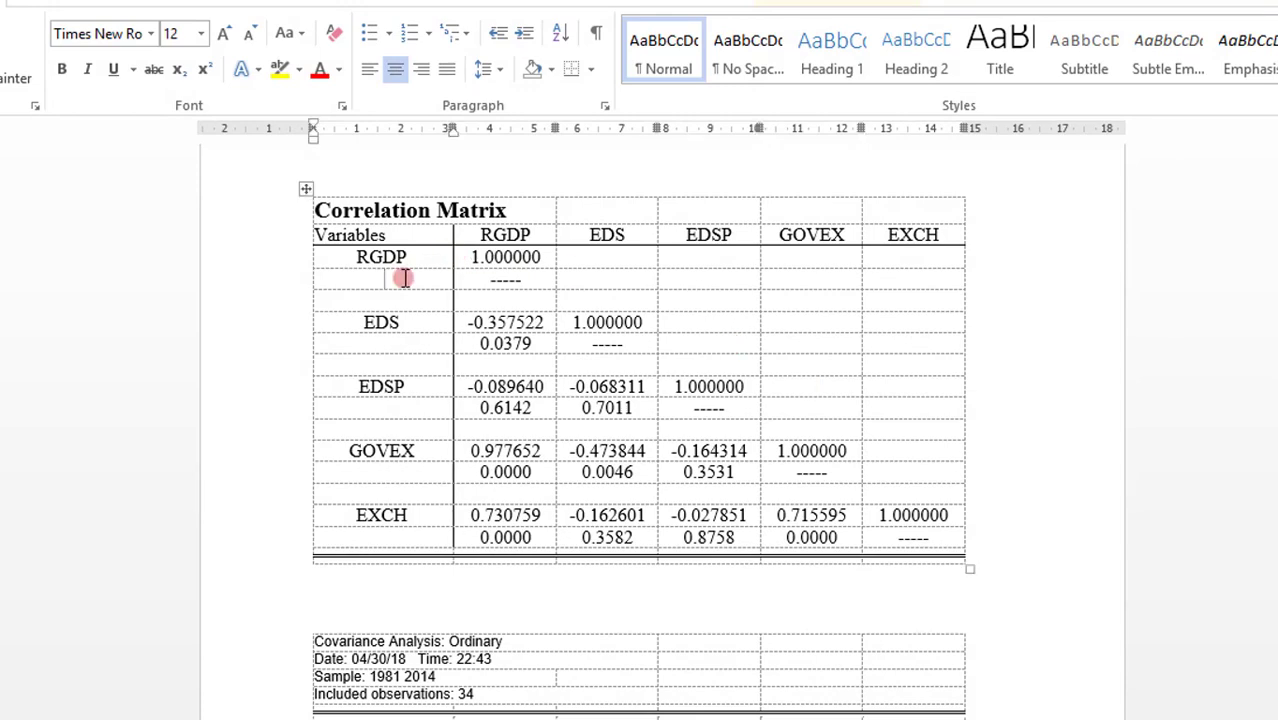
pyautogui.rightClick(403, 278)
pyautogui.click(728, 243)
pyautogui.click(770, 342)
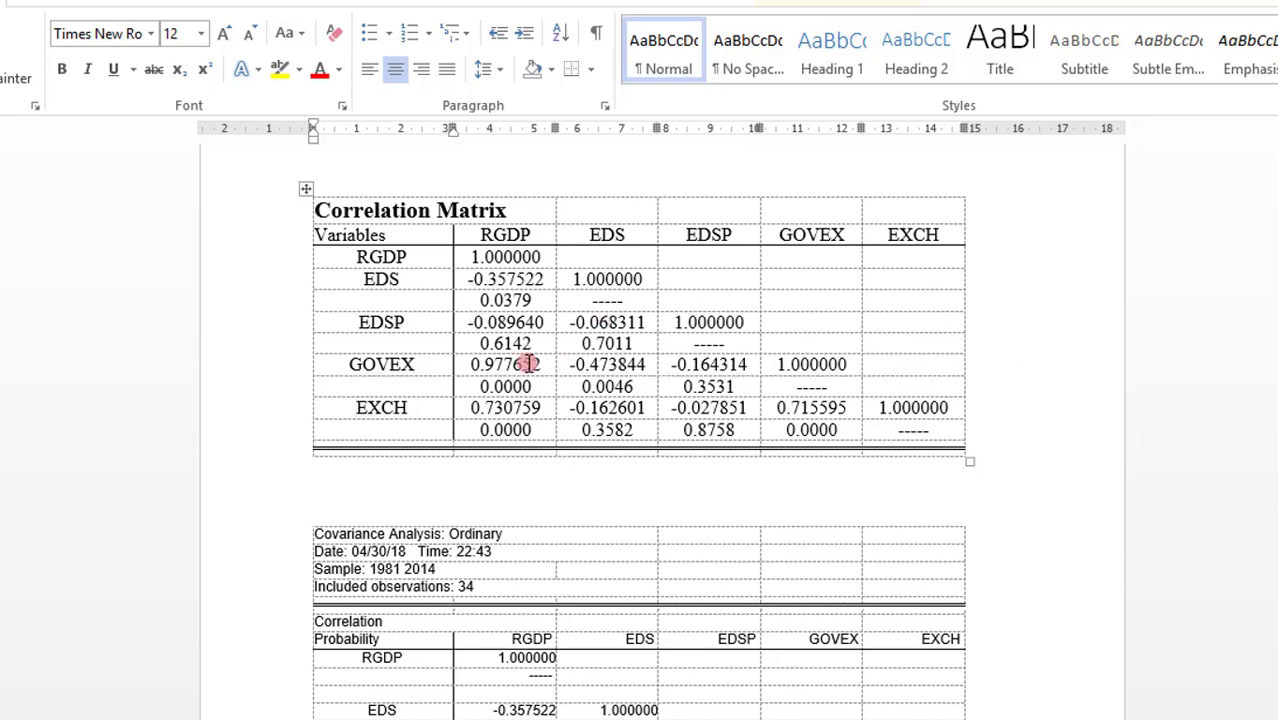
# Step: Remove the remaining '-----' placeholders, including those in the EXCH cells
pyautogui.doubleClick(598, 300)
pyautogui.press('Delete')
pyautogui.click(886, 429)
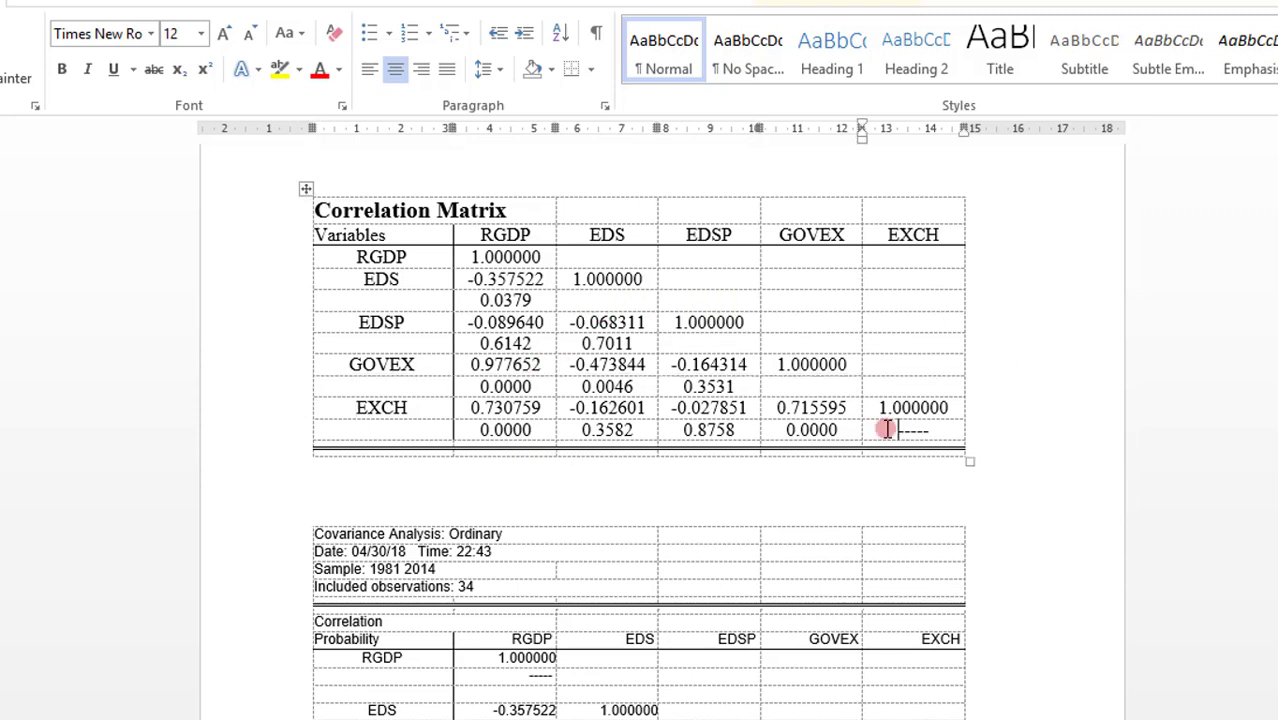
pyautogui.press('Delete')
pyautogui.press('Delete')
pyautogui.press('Delete')
pyautogui.press('Delete')
pyautogui.press('Delete')
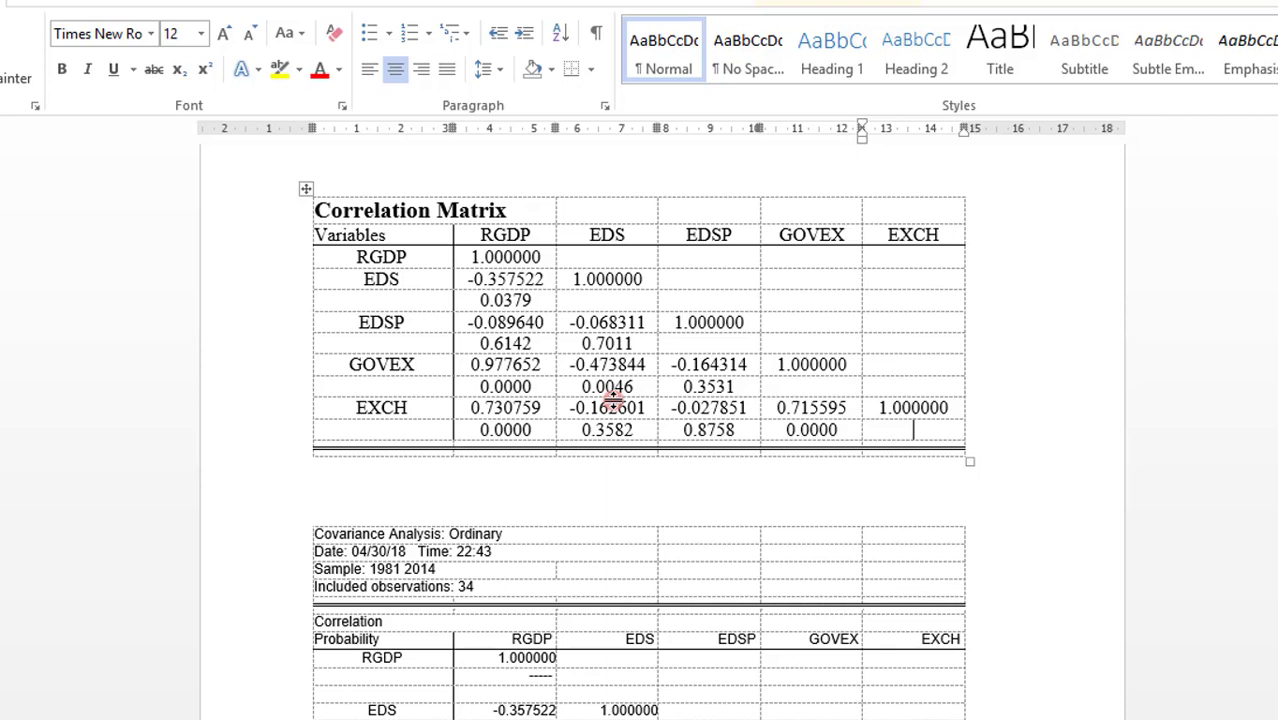
# Step: Trim the RGDP column values to three decimals: 1.000, -0.358, 0.038, 0.731
pyautogui.click(510, 257)
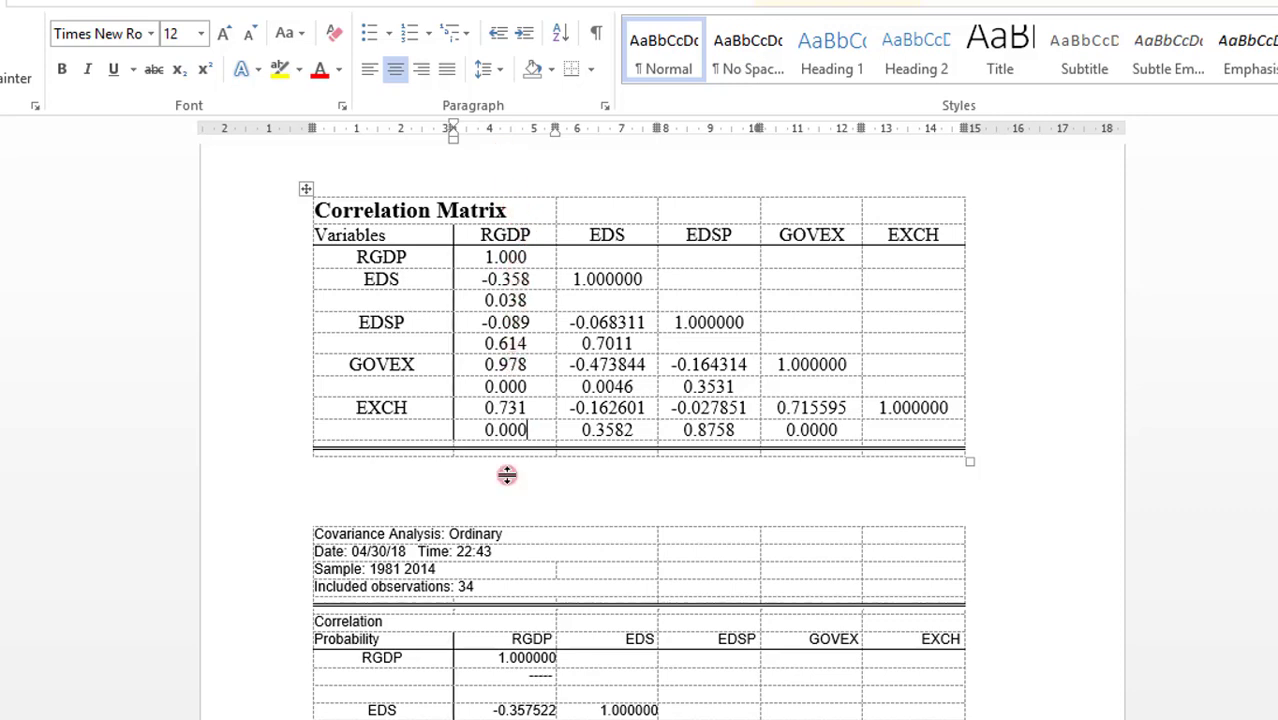
# Step: Add a bottom border under the Correlation Matrix title cell
pyautogui.click(316, 211)
pyautogui.click(316, 209)
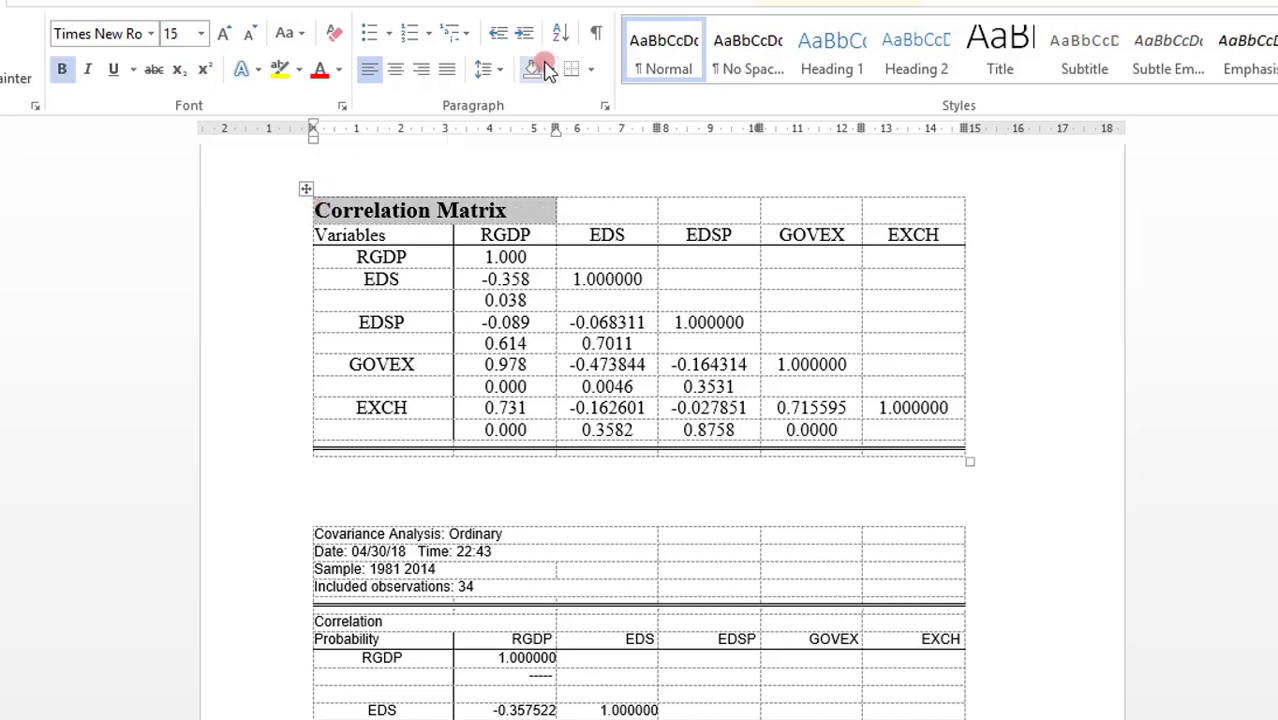
pyautogui.click(590, 70)
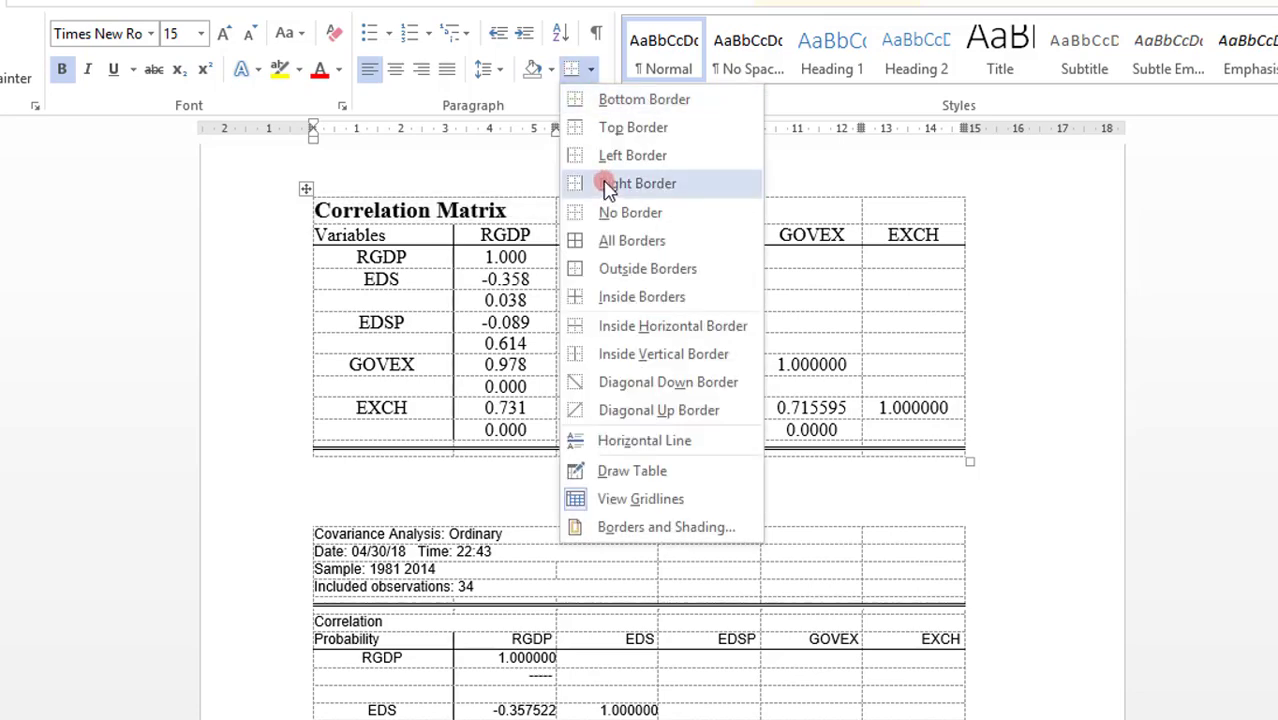
pyautogui.click(368, 429)
# Step: Remove the empty trailing row so the table ends at the EXCH probability row
pyautogui.hotkey('shift', 'Right')
pyautogui.hotkey('shift', 'Right')
pyautogui.hotkey('shift', 'Right')
pyautogui.hotkey('shift', 'Right')
pyautogui.hotkey('shift', 'Right')
pyautogui.hotkey('shift', 'Right')
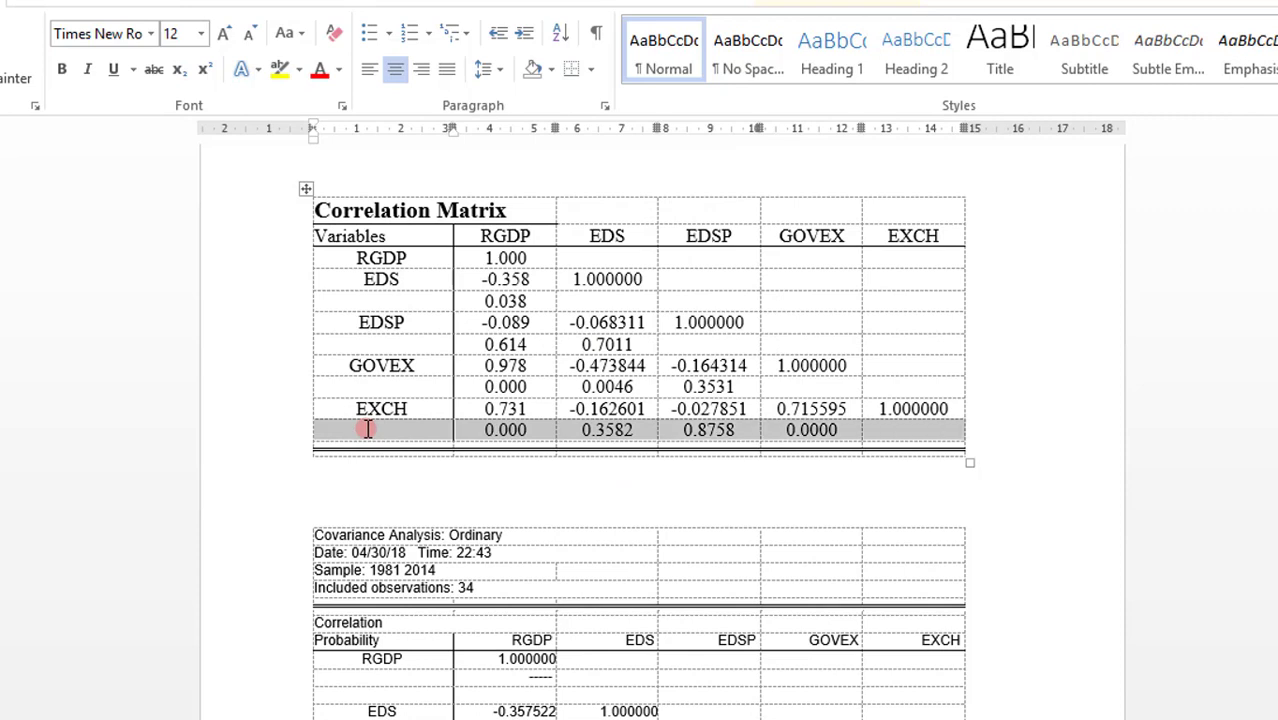
pyautogui.click(451, 344)
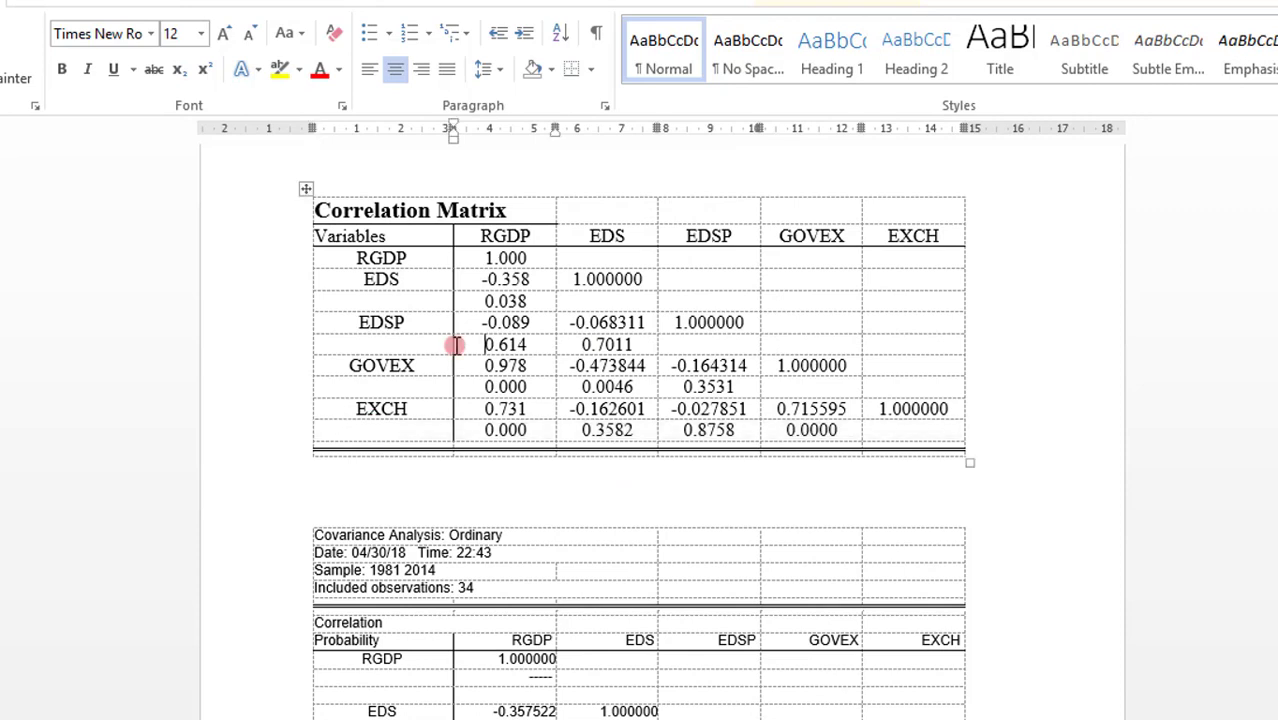
pyautogui.click(360, 431)
pyautogui.hotkey('shift', 'Right')
pyautogui.hotkey('shift', 'Right')
pyautogui.hotkey('shift', 'Right')
pyautogui.hotkey('shift', 'Right')
pyautogui.hotkey('shift', 'Right')
pyautogui.hotkey('shift', 'Right')
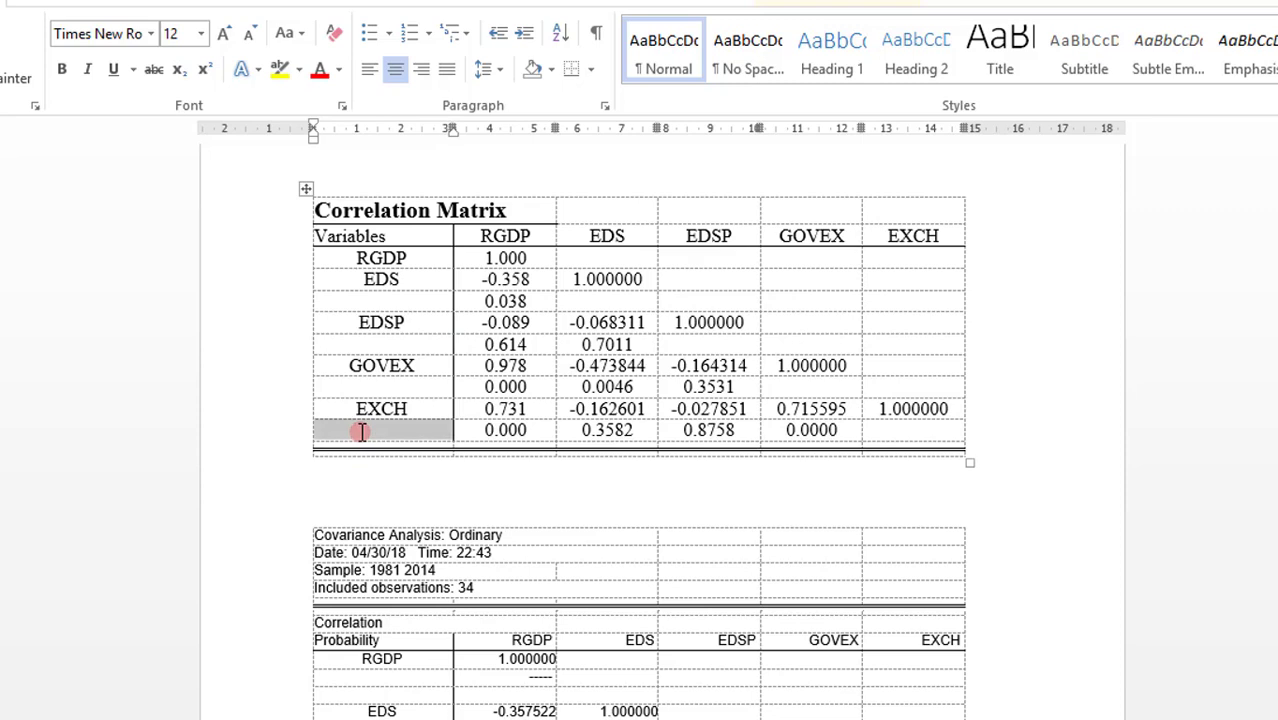
pyautogui.click(560, 445)
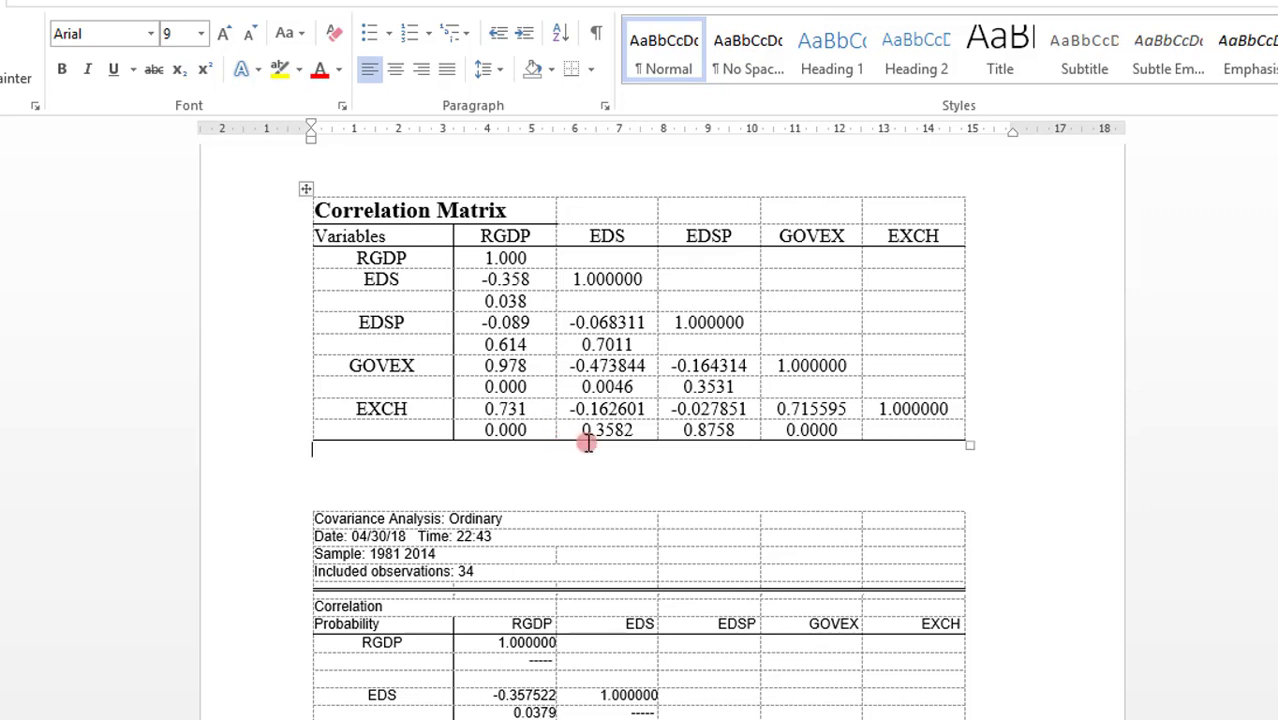
# Step: Add the 'RGDP: Real GDP; EDS: Ext. Debt Serv....' note and 'Source: Author' line with no spacing
pyautogui.write('Note: RGDP: Real GDP; EDS: Ext. Debt')
pyautogui.write('Serv')
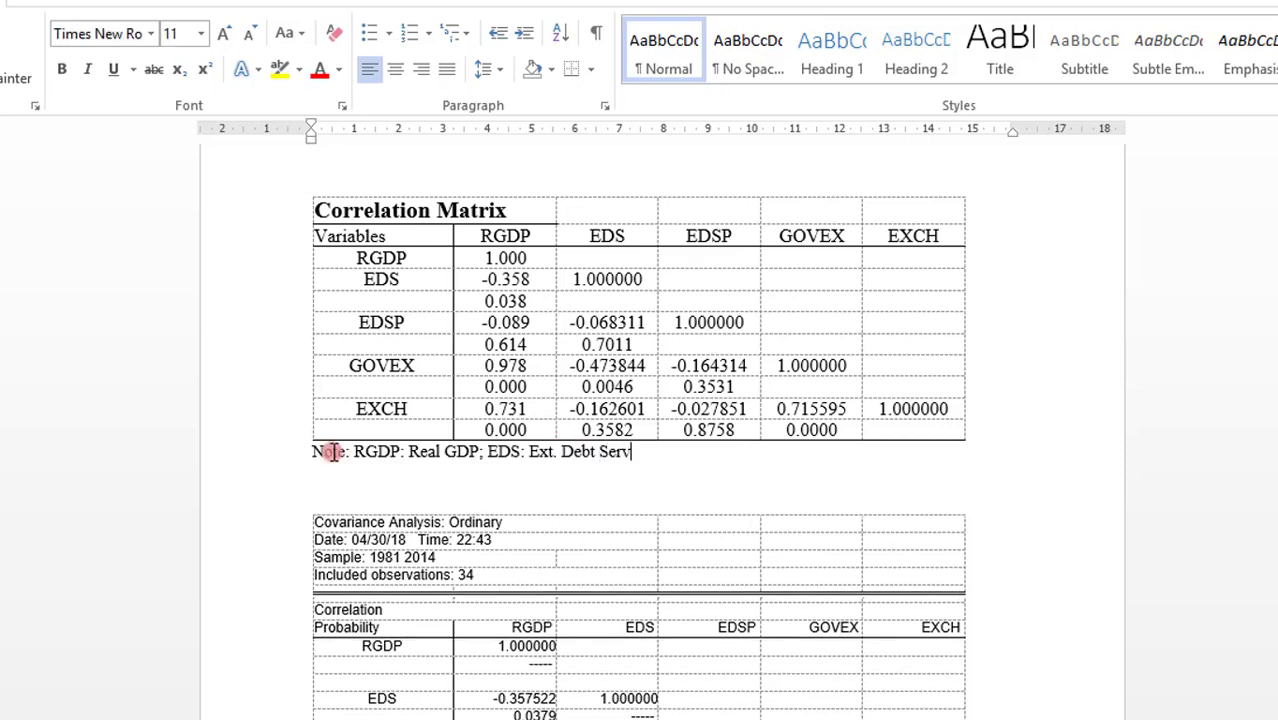
pyautogui.write('.')
pyautogui.write('...')
pyautogui.press('Return')
pyautogui.write('Source: Author')
pyautogui.click(628, 474)
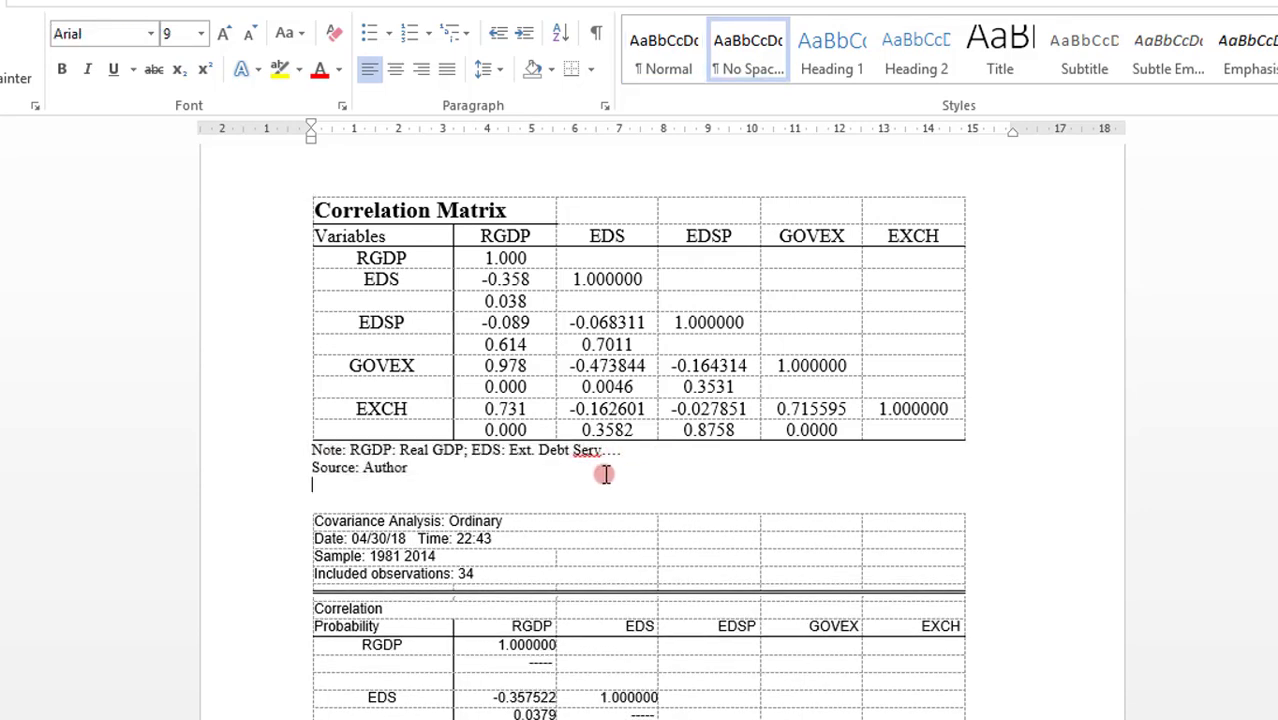
pyautogui.click(312, 450)
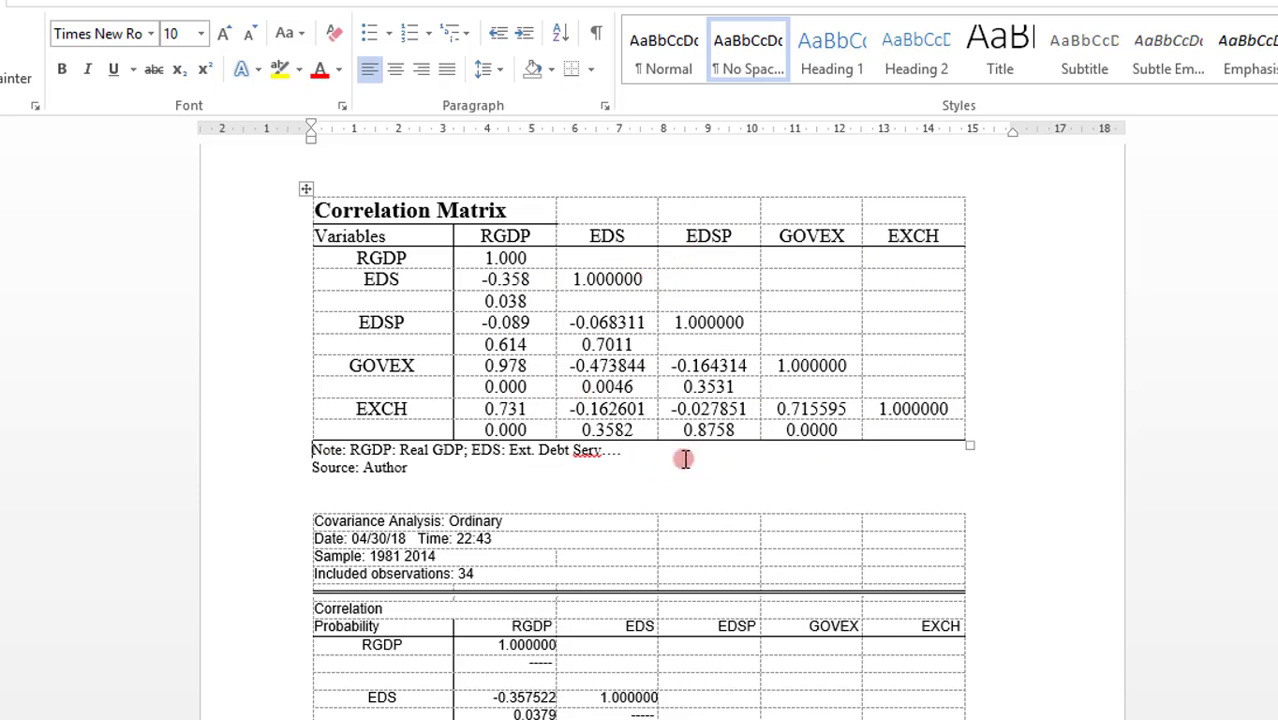
pyautogui.scroll(-4, 637, 449)
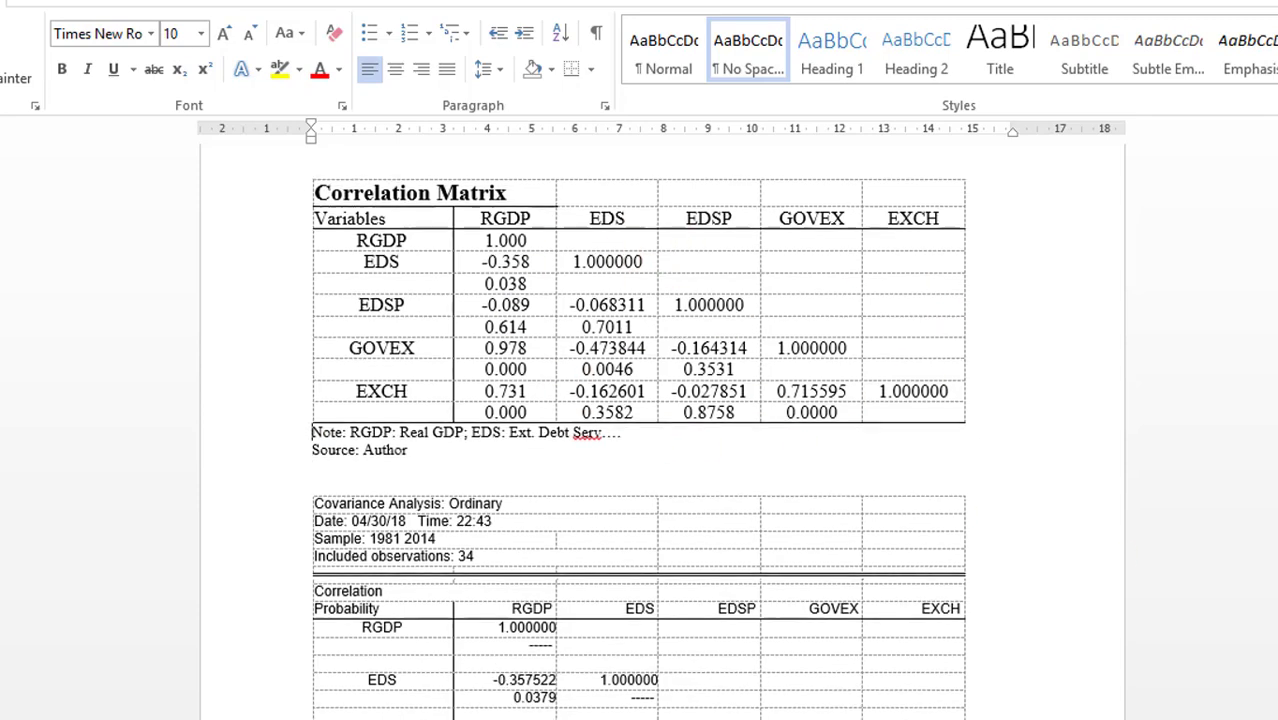
pyautogui.scroll(-1, 637, 449)
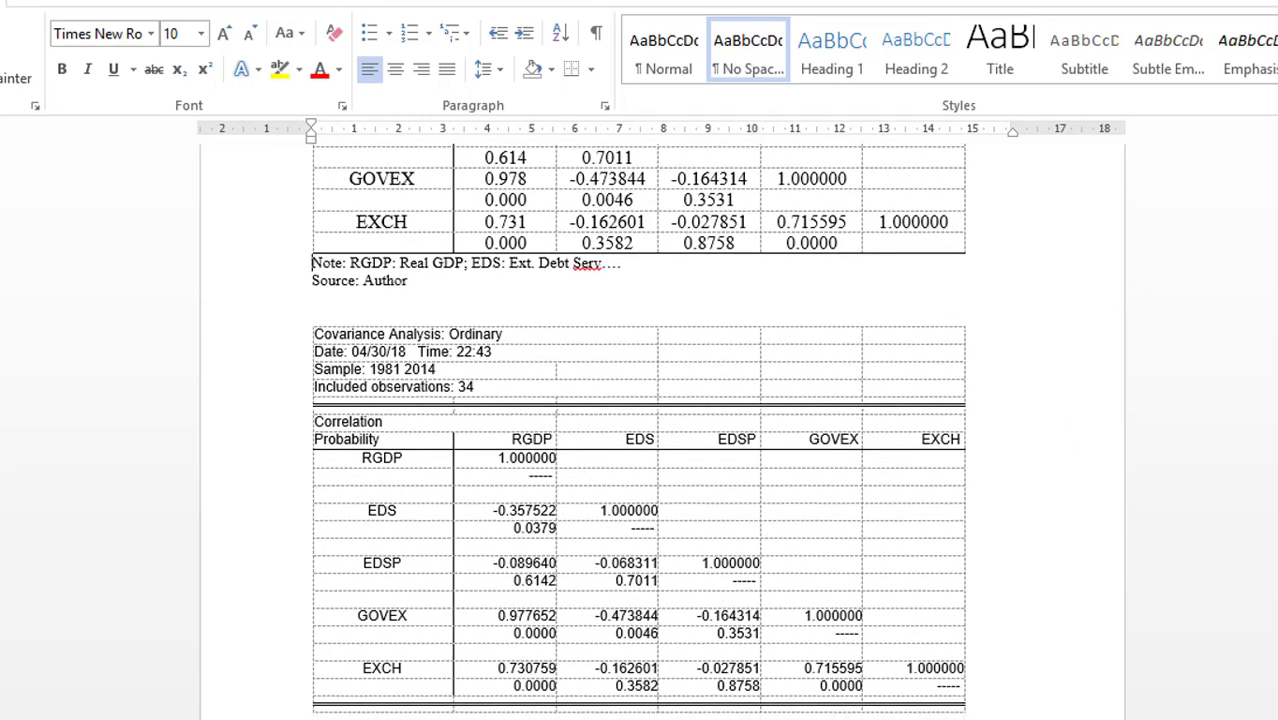
pyautogui.scroll(3, 637, 431)
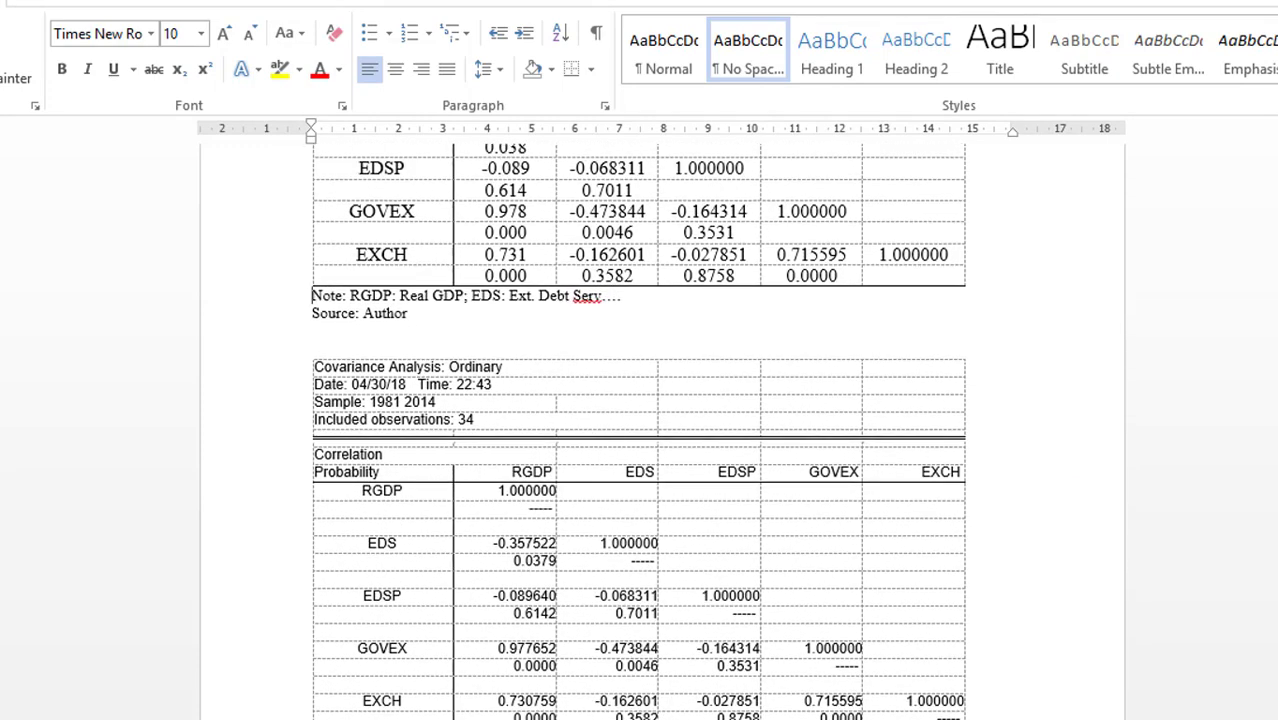